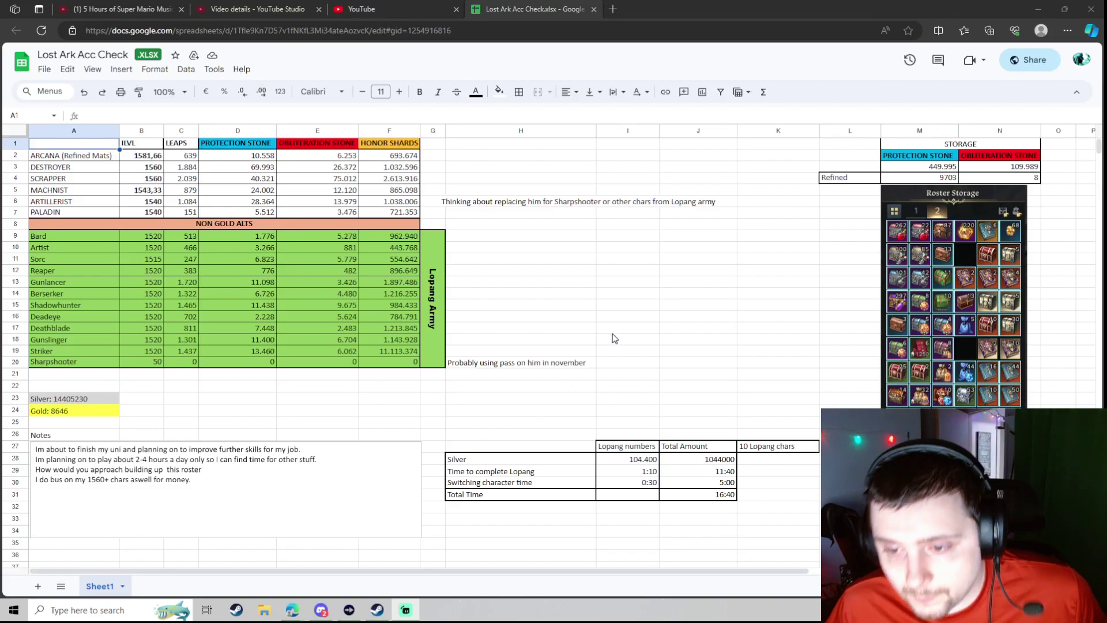
# Switch to Discord to read the conversation sharing the Lost Ark Acc Check.xlsx link, and return to the spreadsheet.
pyautogui.click(597, 326)
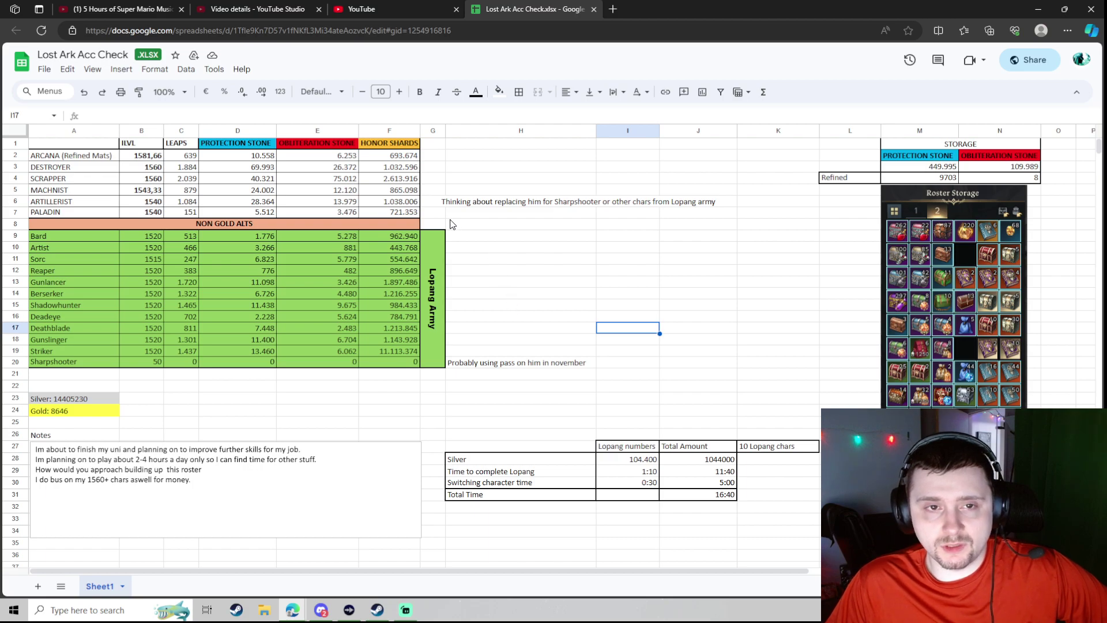
pyautogui.click(321, 610)
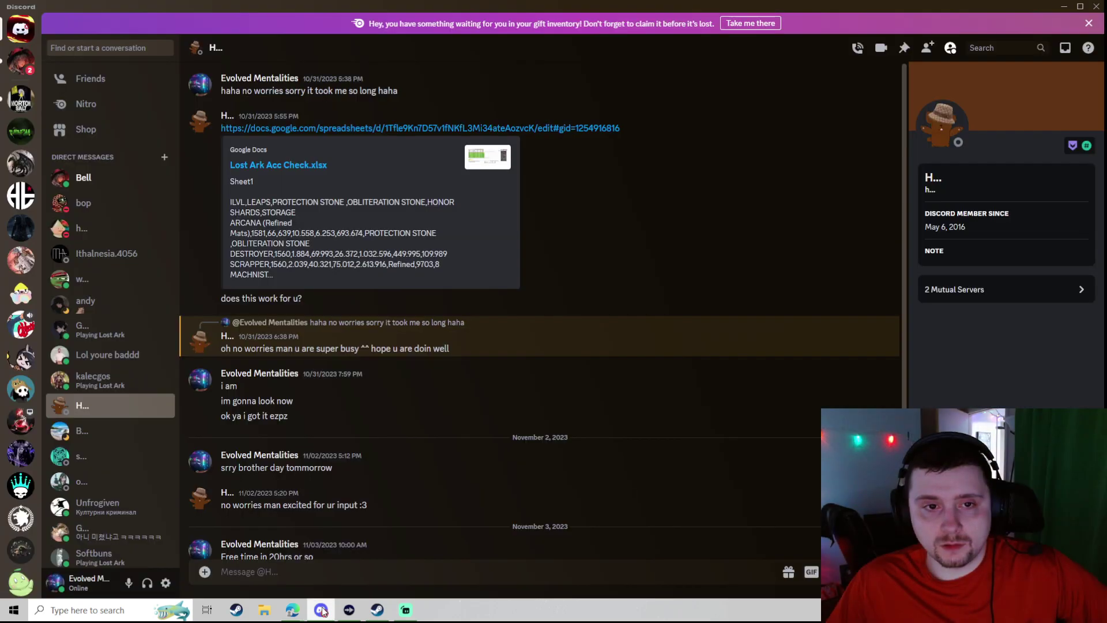
pyautogui.click(227, 492)
pyautogui.click(494, 471)
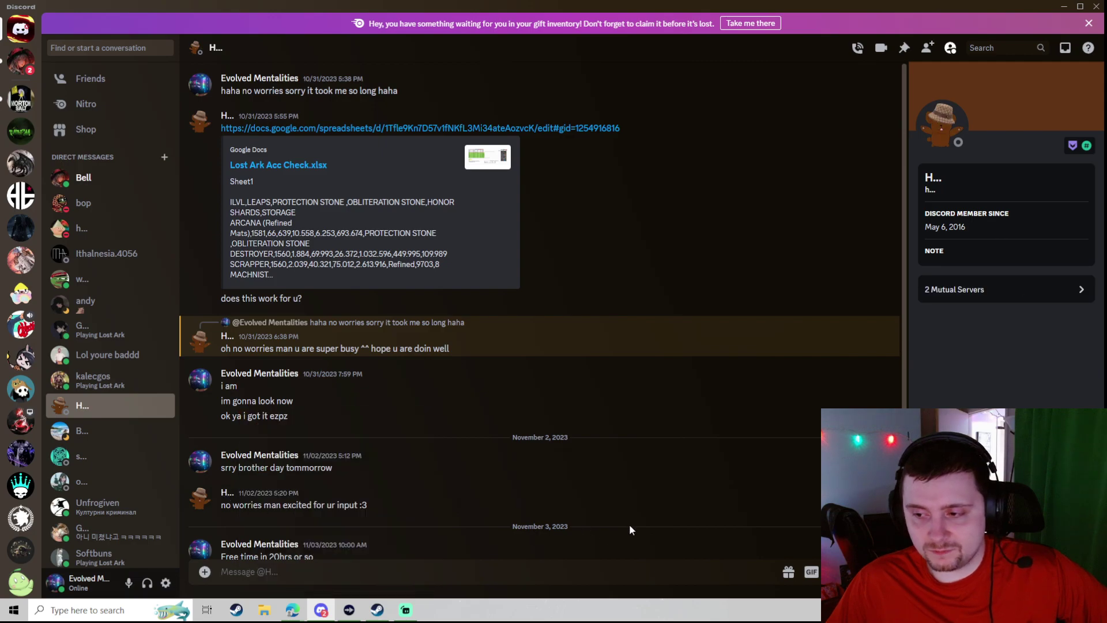
pyautogui.click(1064, 6)
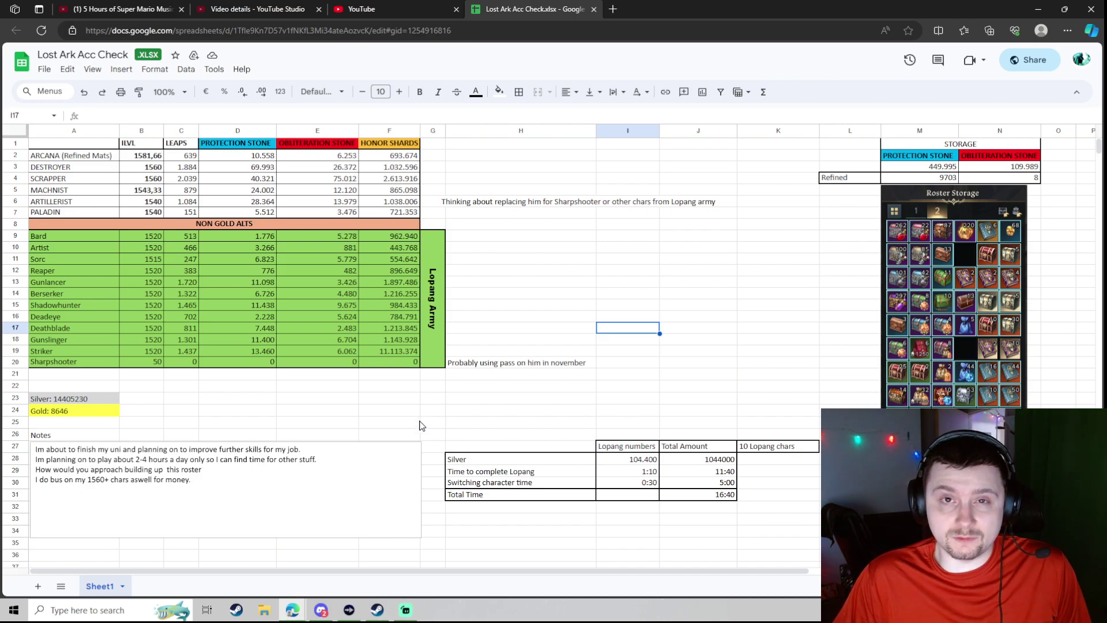
pyautogui.click(323, 611)
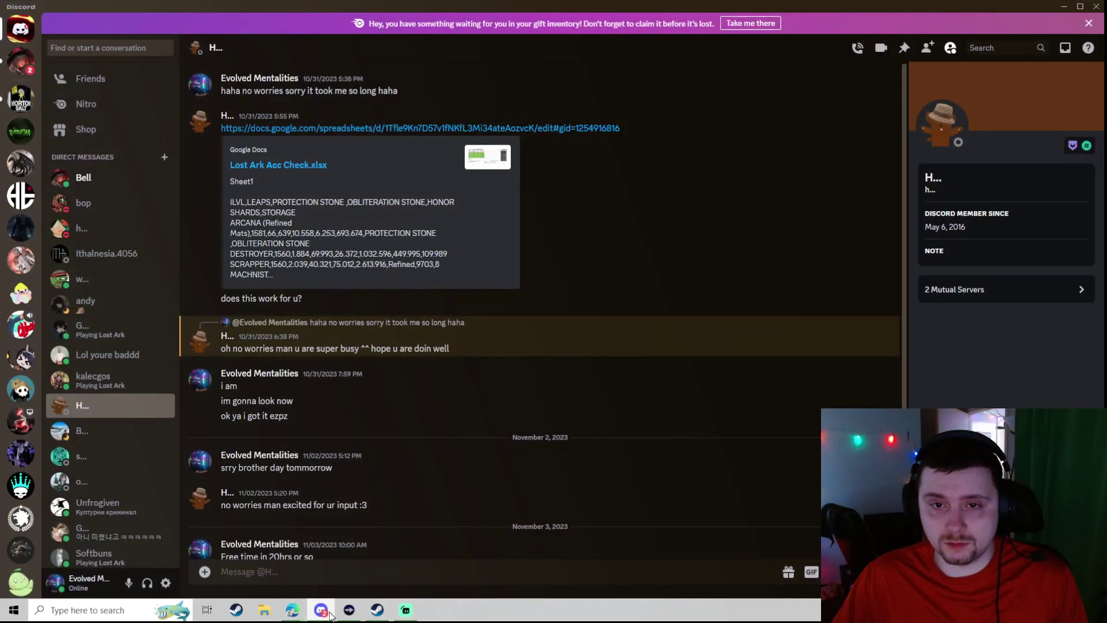
pyautogui.click(330, 615)
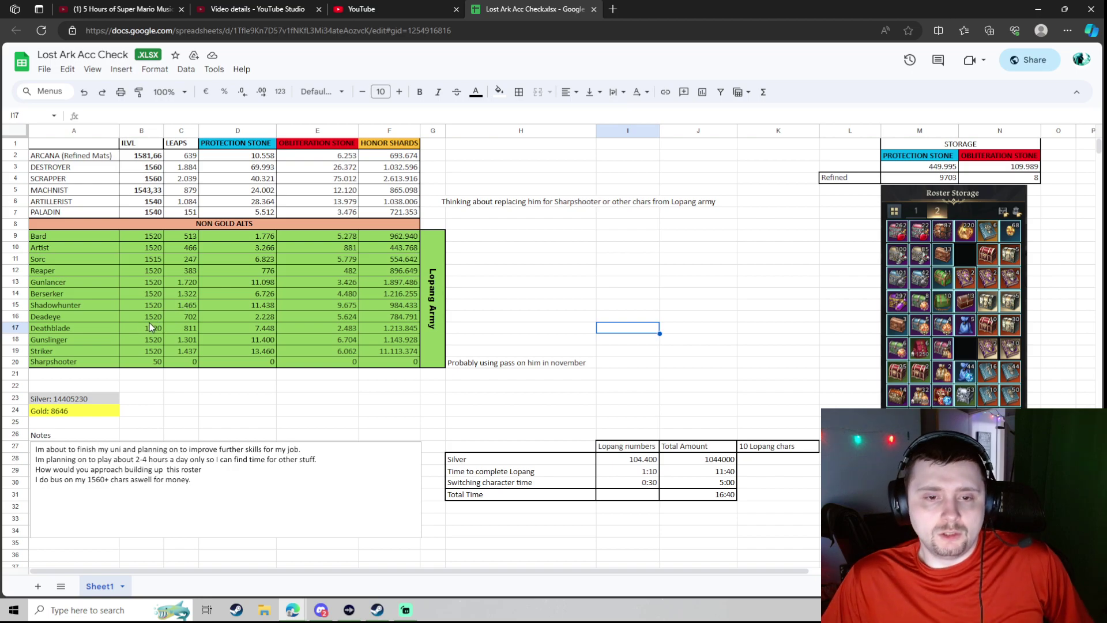
# Examine the ILVL values of the Lopang Army alts and the gold-earning characters, comparing Destroyer with Scrapper.
pyautogui.moveTo(161, 317); pyautogui.dragTo(154, 305)
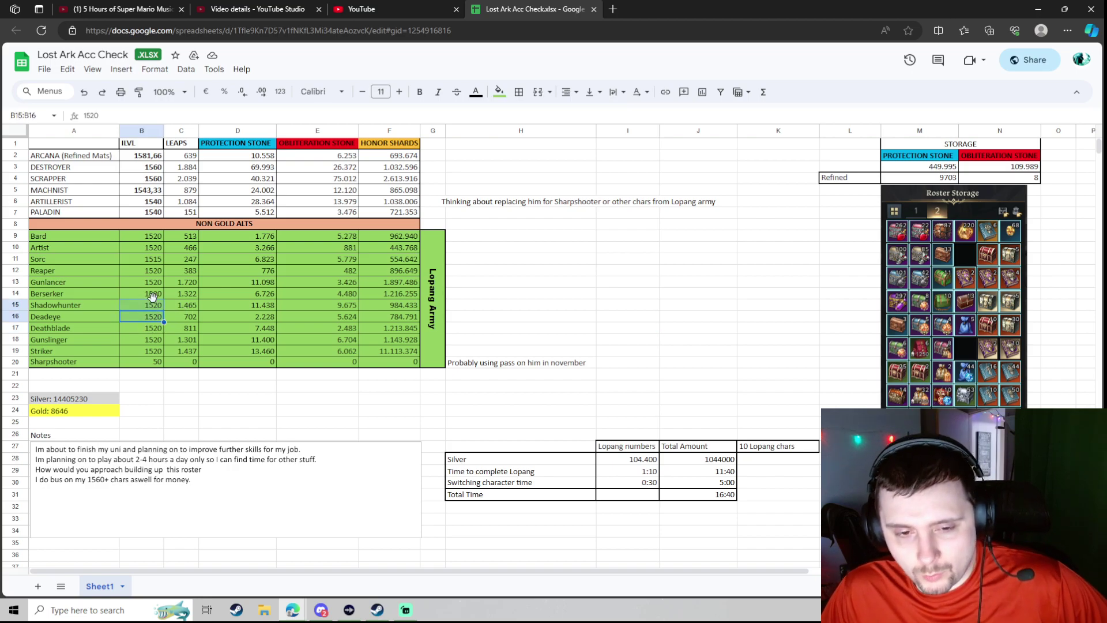
pyautogui.click(152, 190)
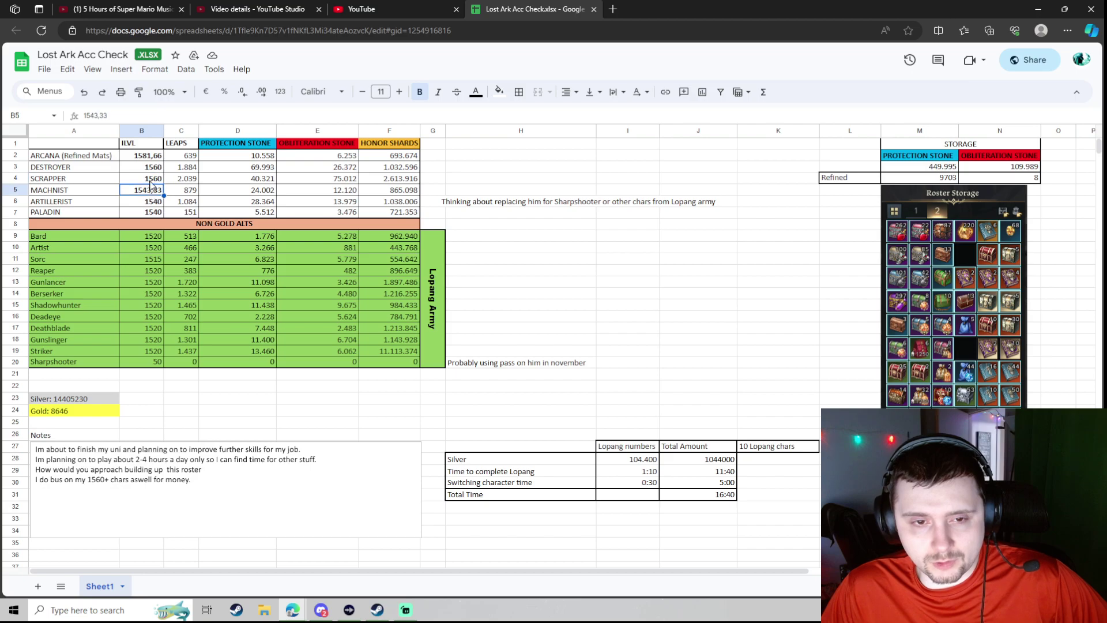
pyautogui.click(154, 179)
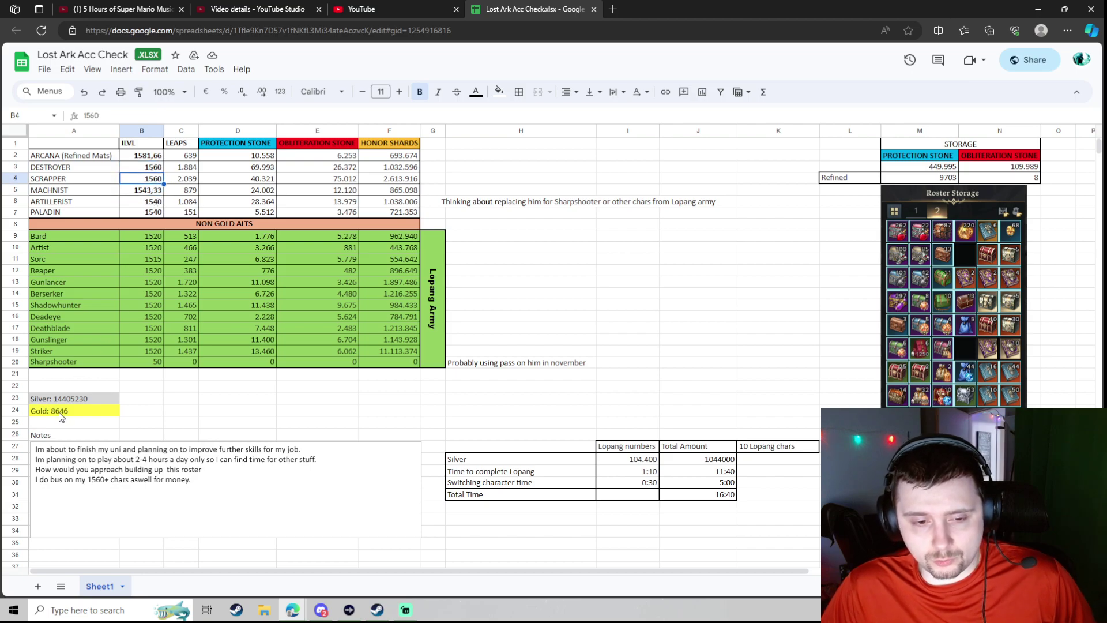
pyautogui.click(149, 167)
pyautogui.click(151, 180)
pyautogui.click(147, 168)
pyautogui.click(153, 180)
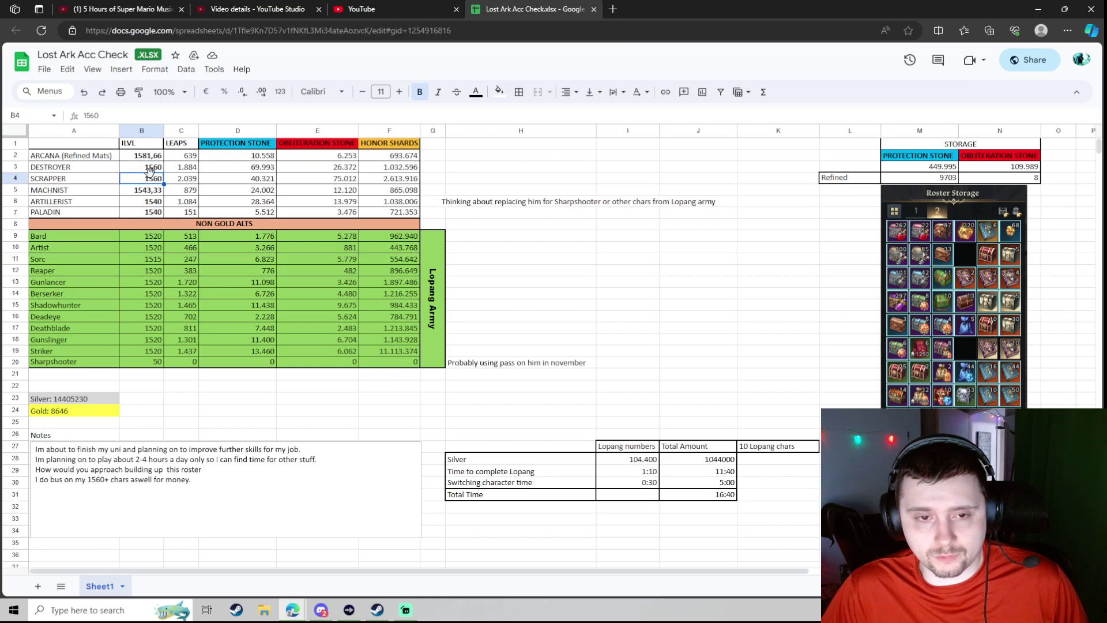
pyautogui.click(147, 168)
pyautogui.click(153, 180)
pyautogui.click(148, 168)
pyautogui.click(154, 182)
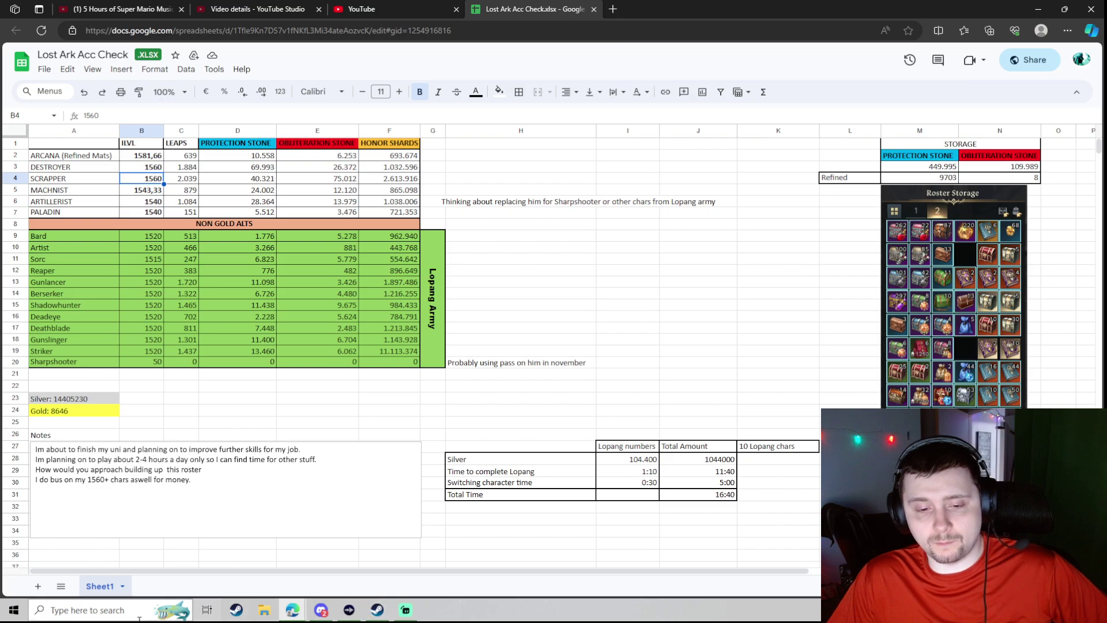
# Open the calculator and multiply 3 by 7.
pyautogui.click(173, 609)
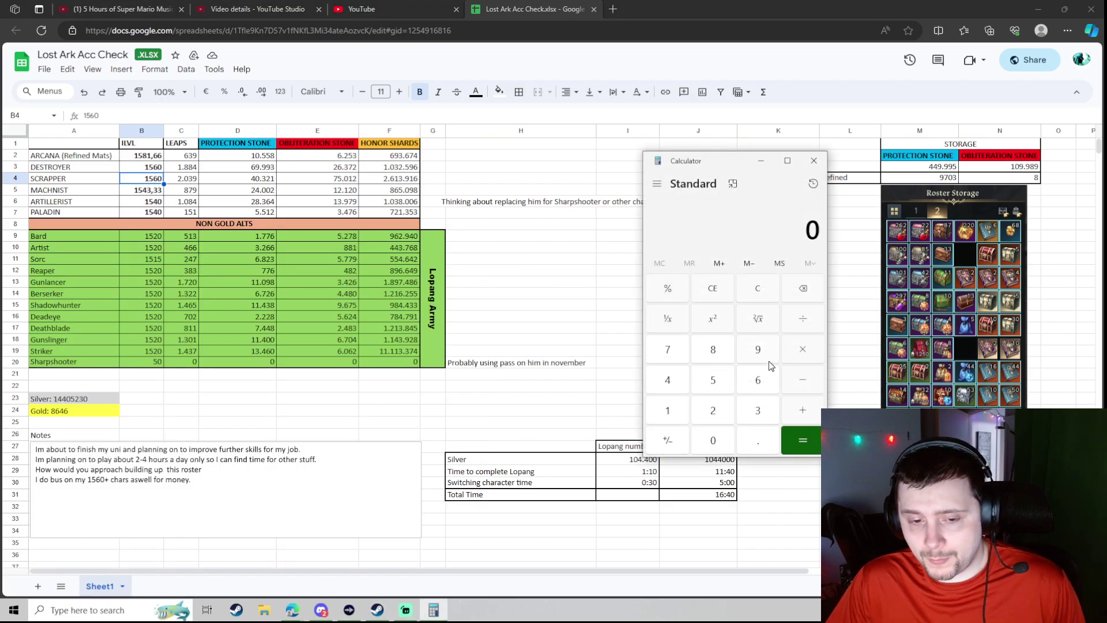
pyautogui.click(753, 411)
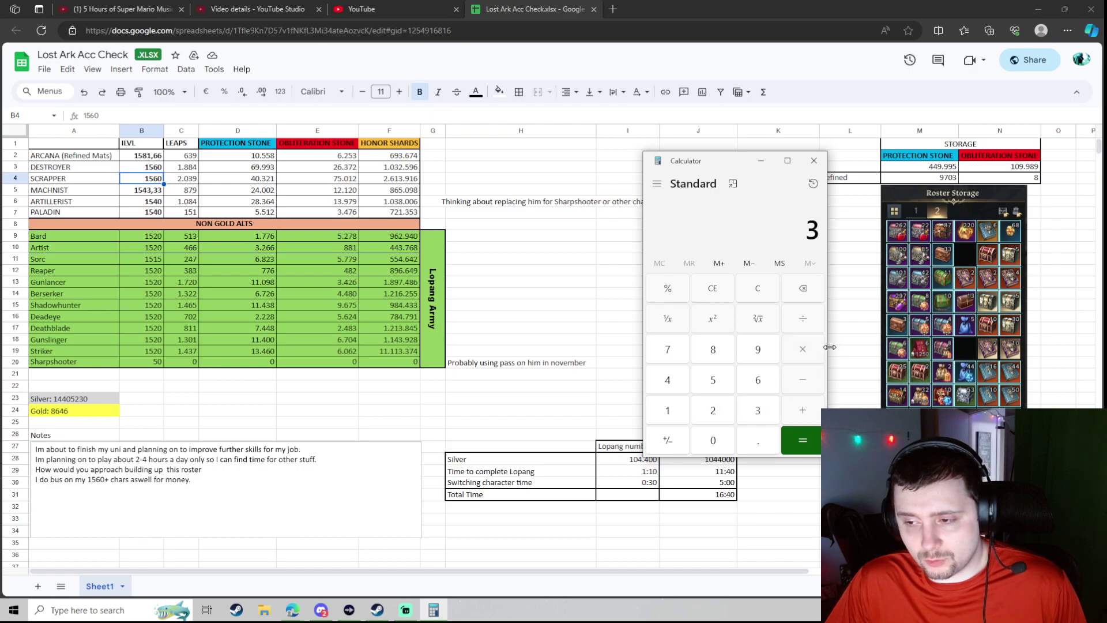
pyautogui.click(803, 349)
pyautogui.click(668, 349)
pyautogui.click(803, 441)
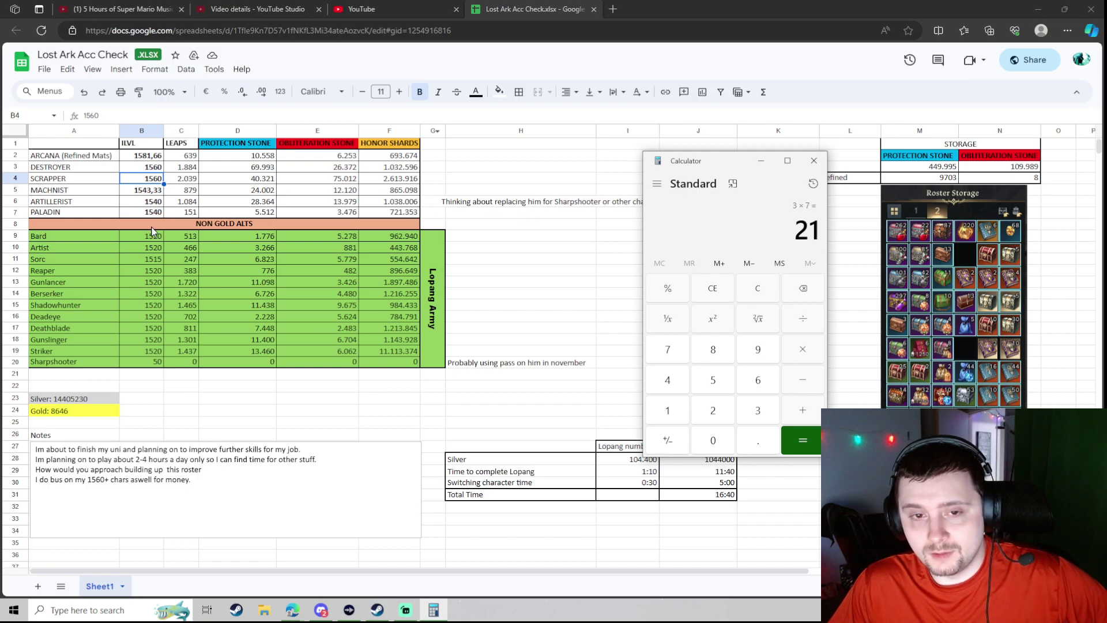
# Return to the roster sheet and review the ILVL values of Artillerist, Scrapper, Destroyer and Arcana.
pyautogui.click(151, 202)
pyautogui.click(156, 179)
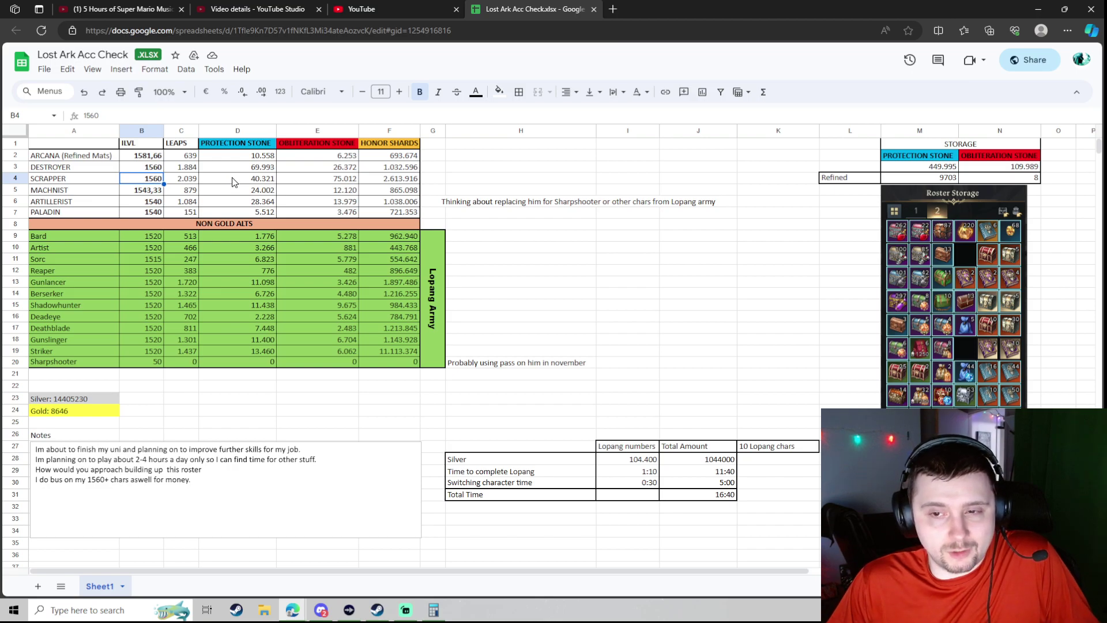
pyautogui.click(155, 168)
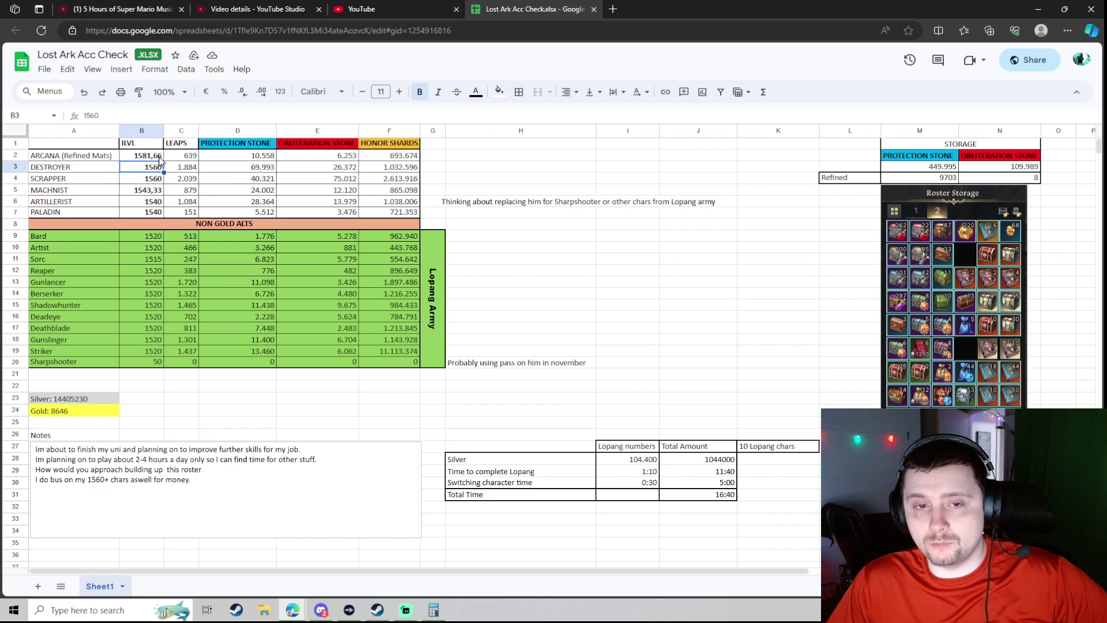
pyautogui.click(159, 162)
pyautogui.click(155, 180)
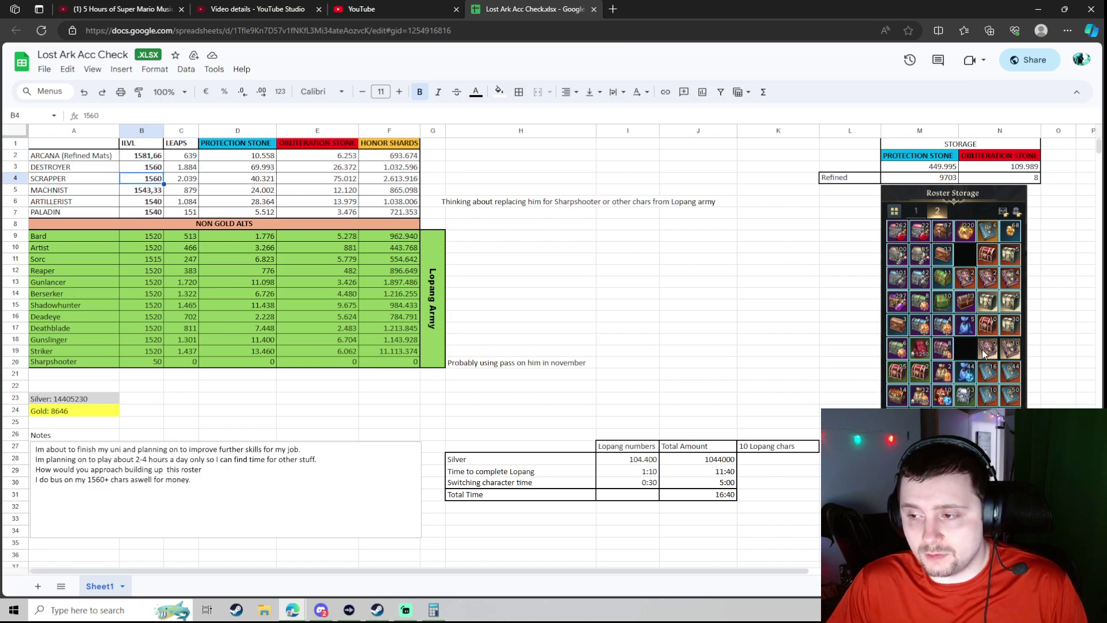
pyautogui.click(141, 158)
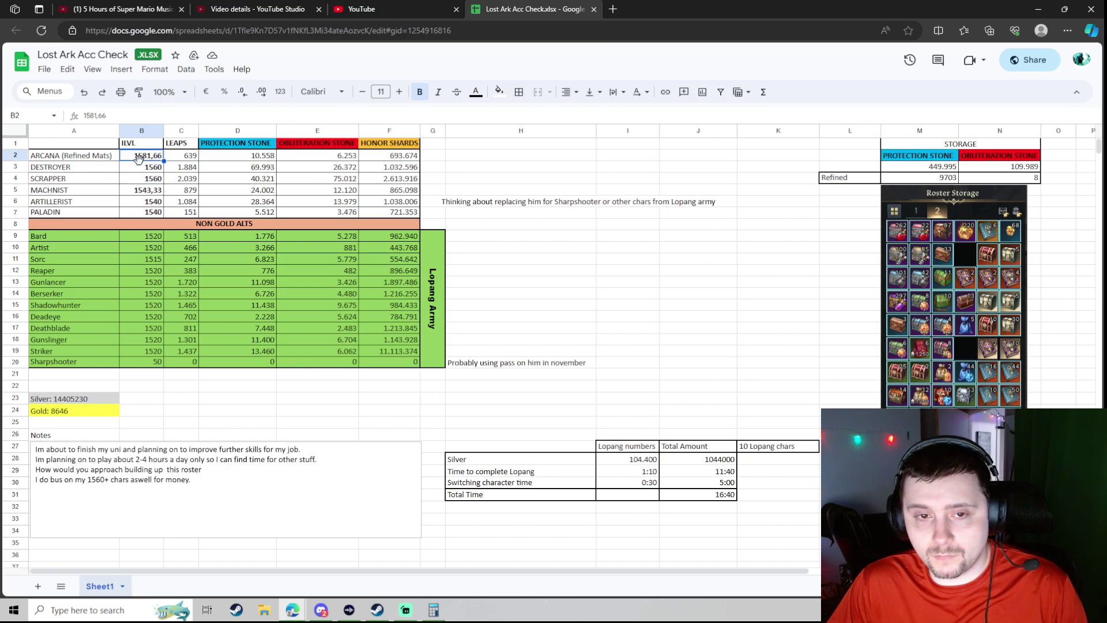
pyautogui.click(145, 172)
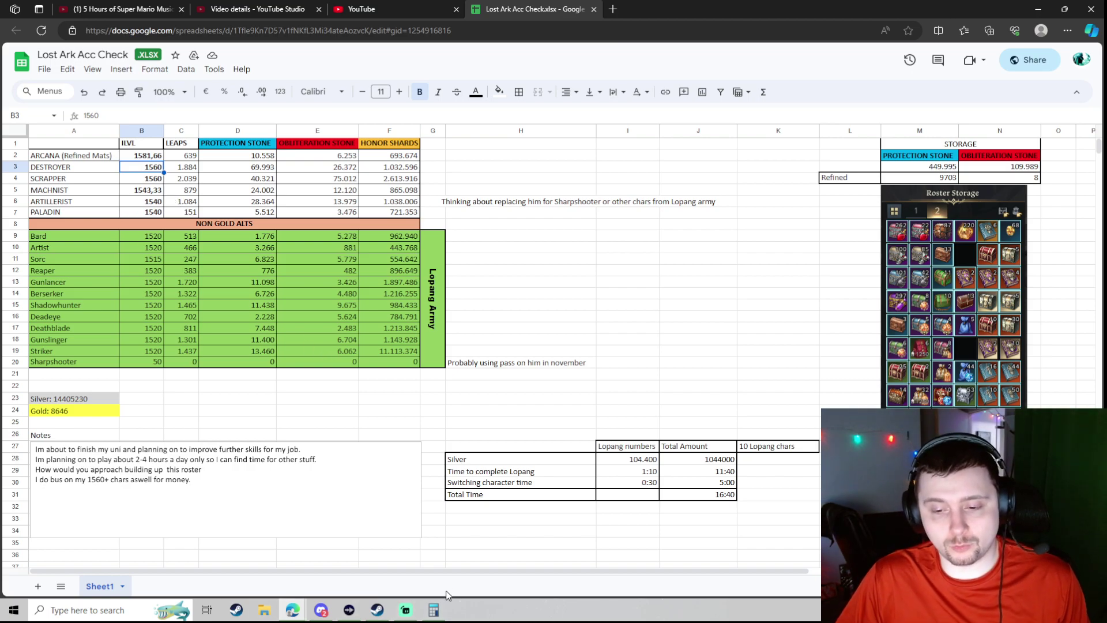
# Switch to the calculator, clear the previous result and multiply 20 by 4.
pyautogui.click(434, 610)
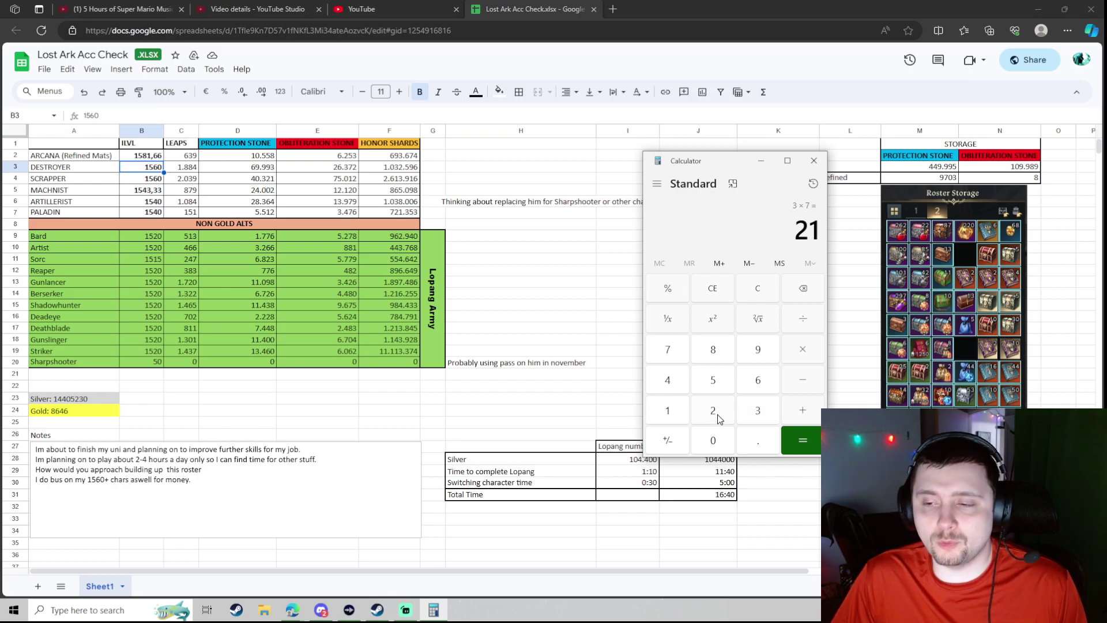
pyautogui.click(758, 288)
pyautogui.click(713, 410)
pyautogui.click(713, 440)
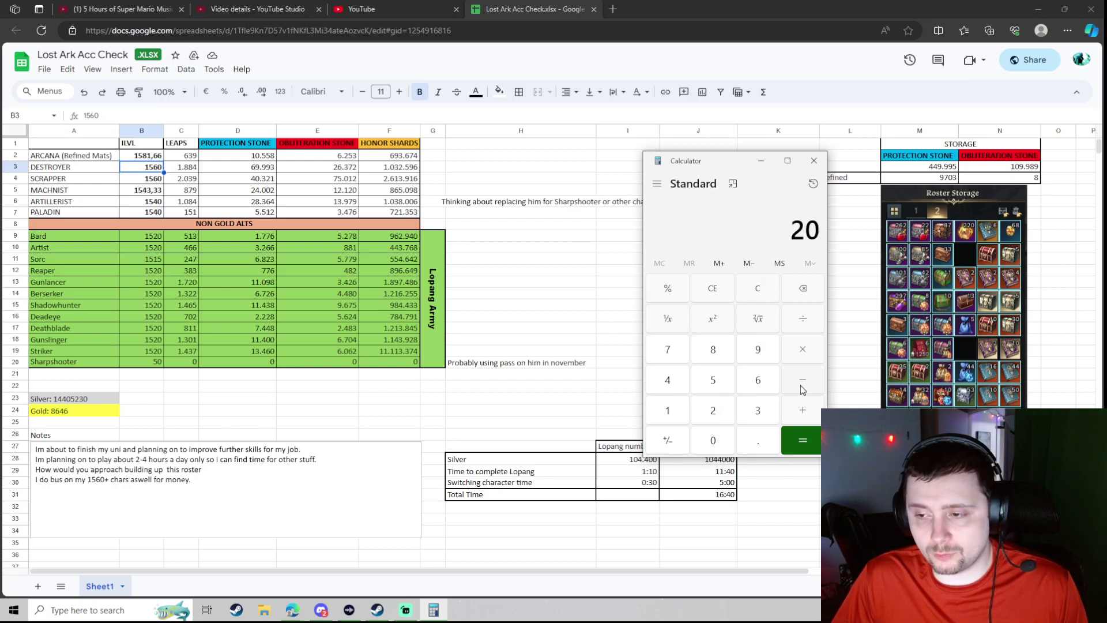
pyautogui.click(687, 380)
pyautogui.click(803, 440)
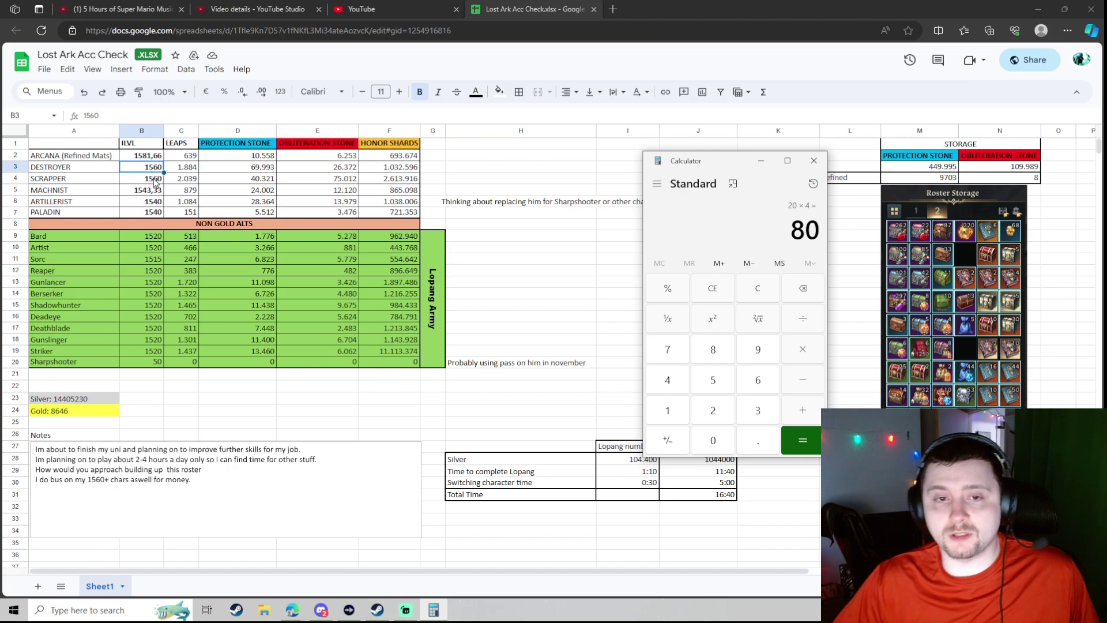
# Go back to the spreadsheet, check the Scrapper and Arcana item levels, and select the empty cell I23.
pyautogui.click(155, 182)
pyautogui.click(151, 157)
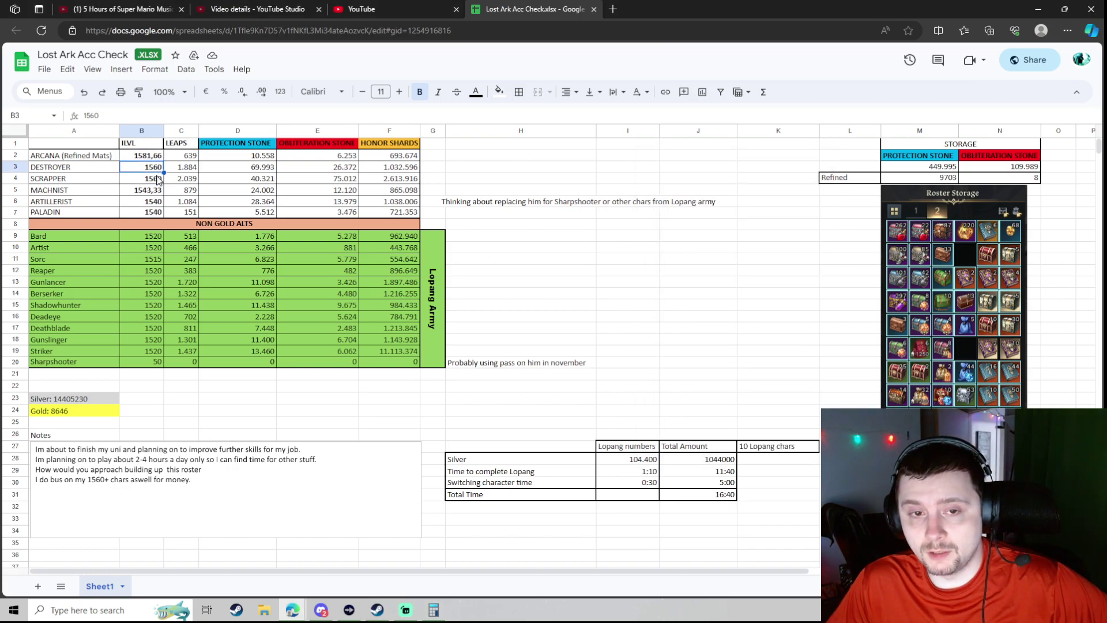
pyautogui.click(613, 397)
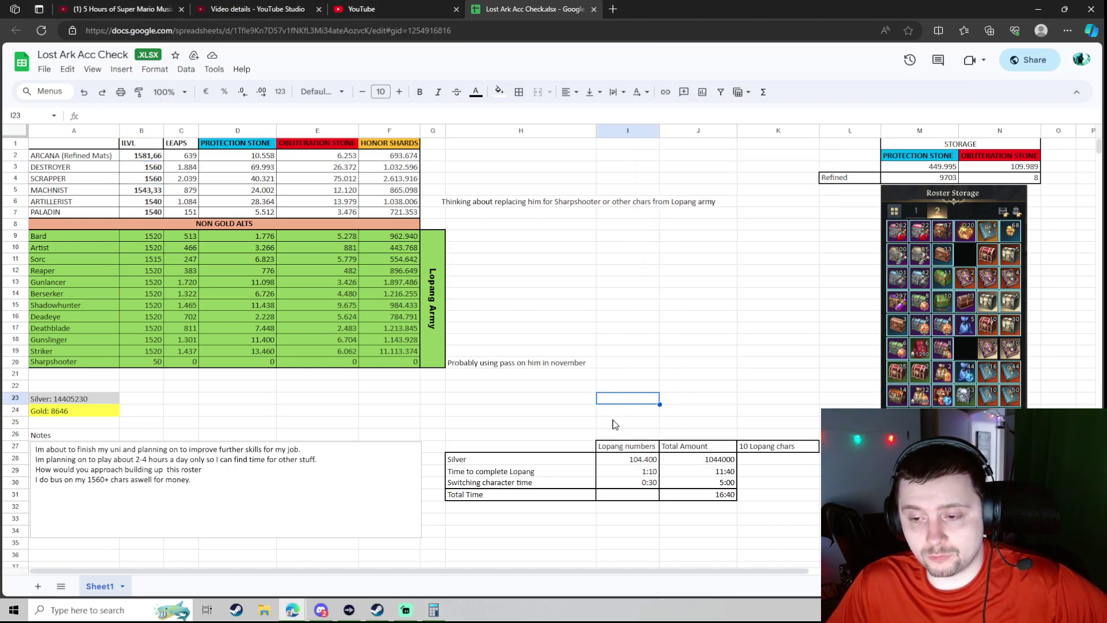
# Bring the calculator back up and clear its previous entries.
pyautogui.click(433, 610)
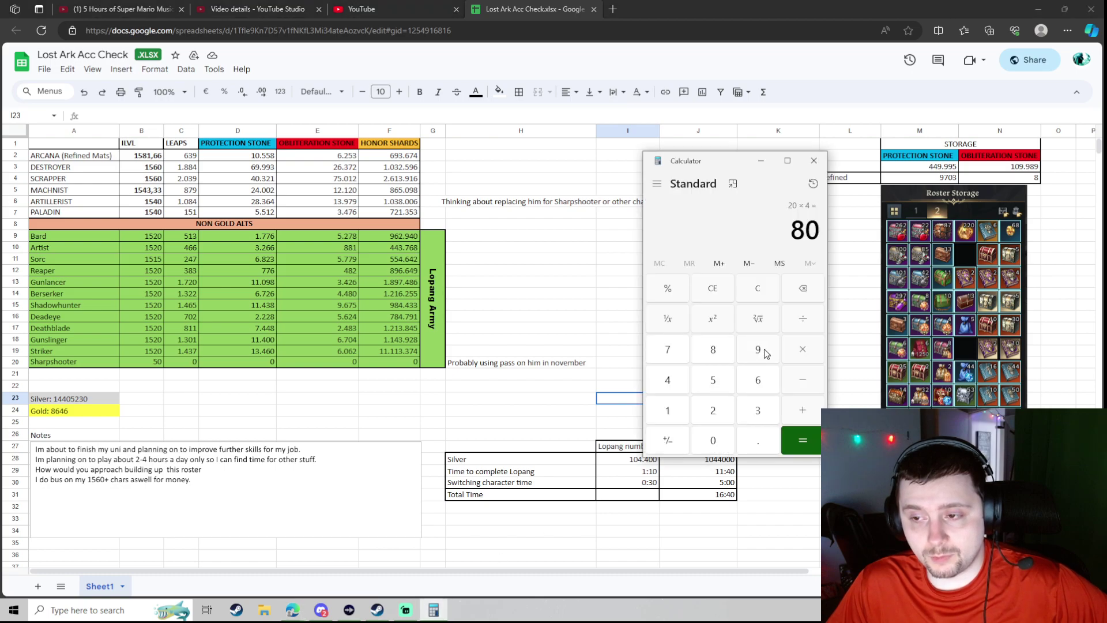
pyautogui.click(761, 288)
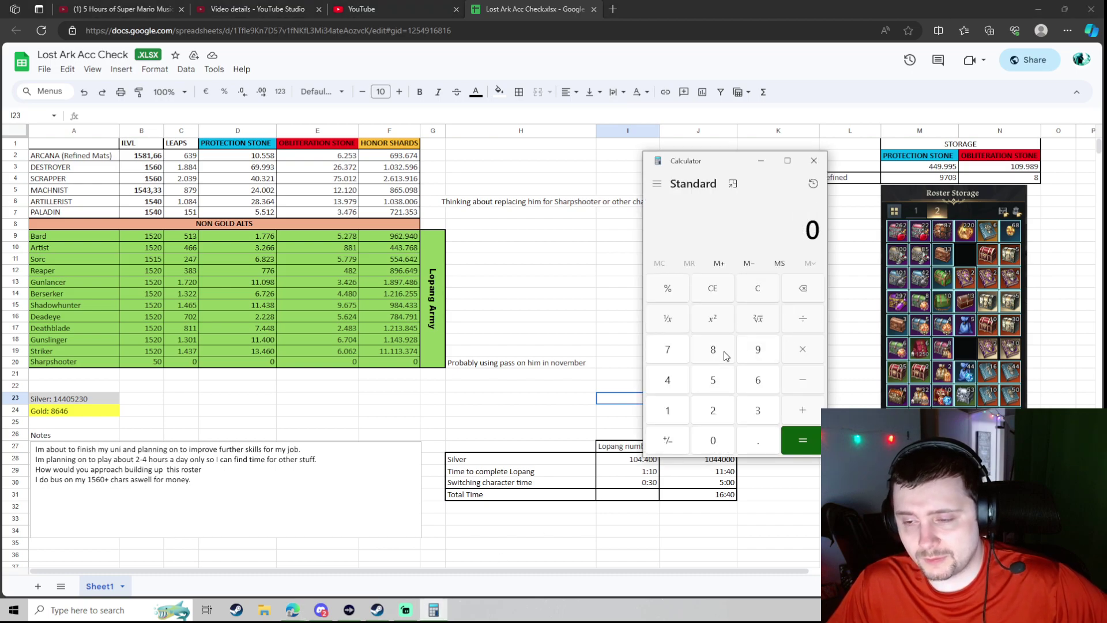
pyautogui.click(758, 414)
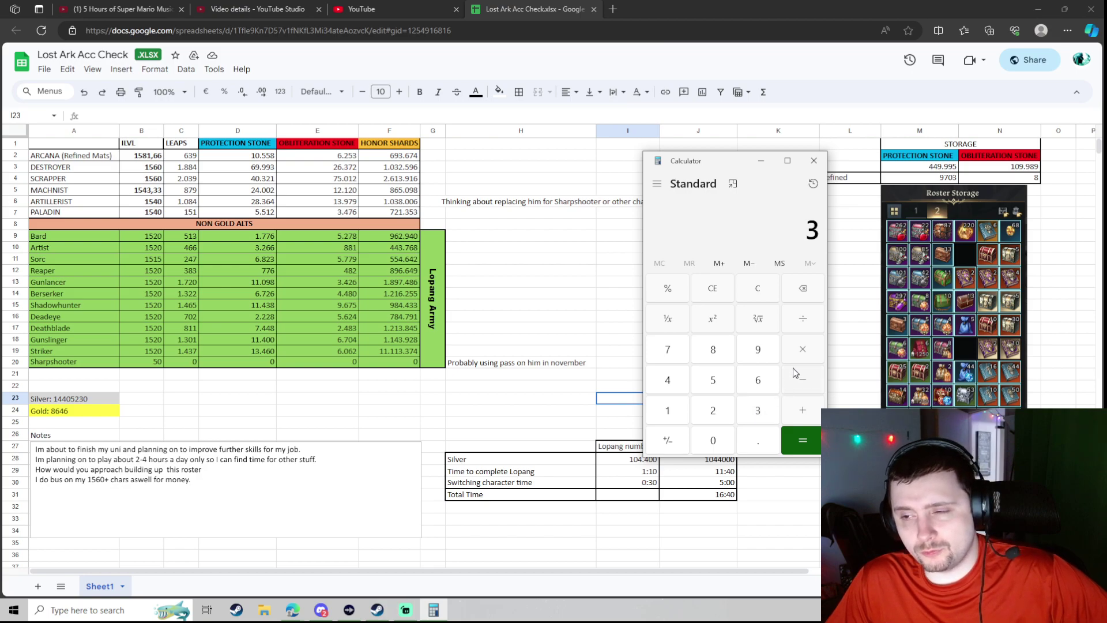
pyautogui.click(763, 291)
# Multiply 1 by 20 and the product by 7 in the calculator.
pyautogui.click(671, 410)
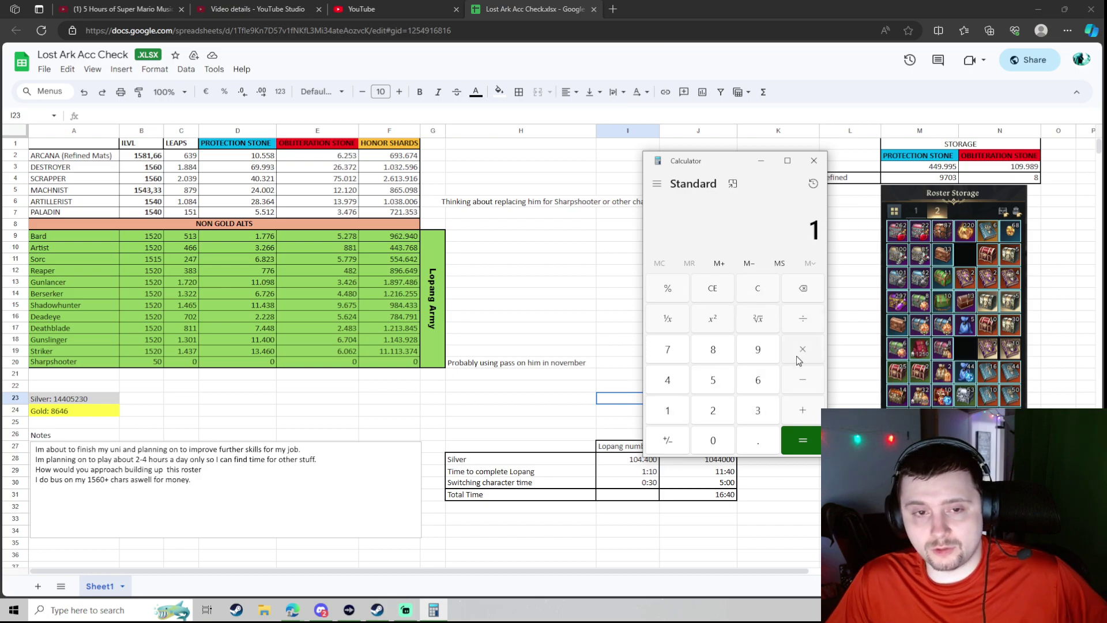
pyautogui.click(804, 350)
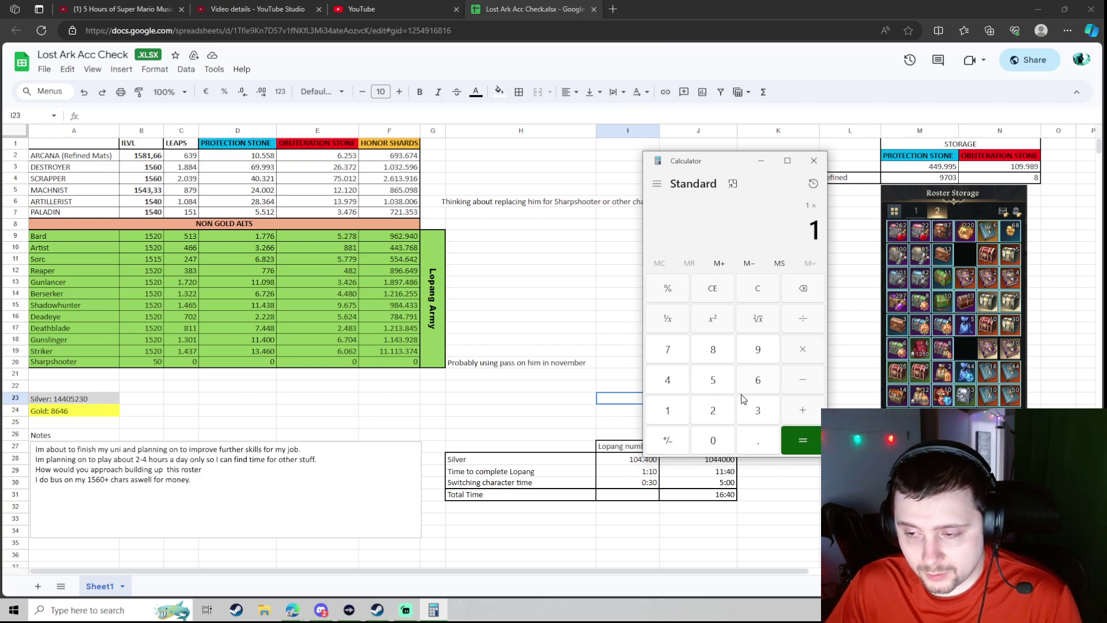
pyautogui.click(715, 411)
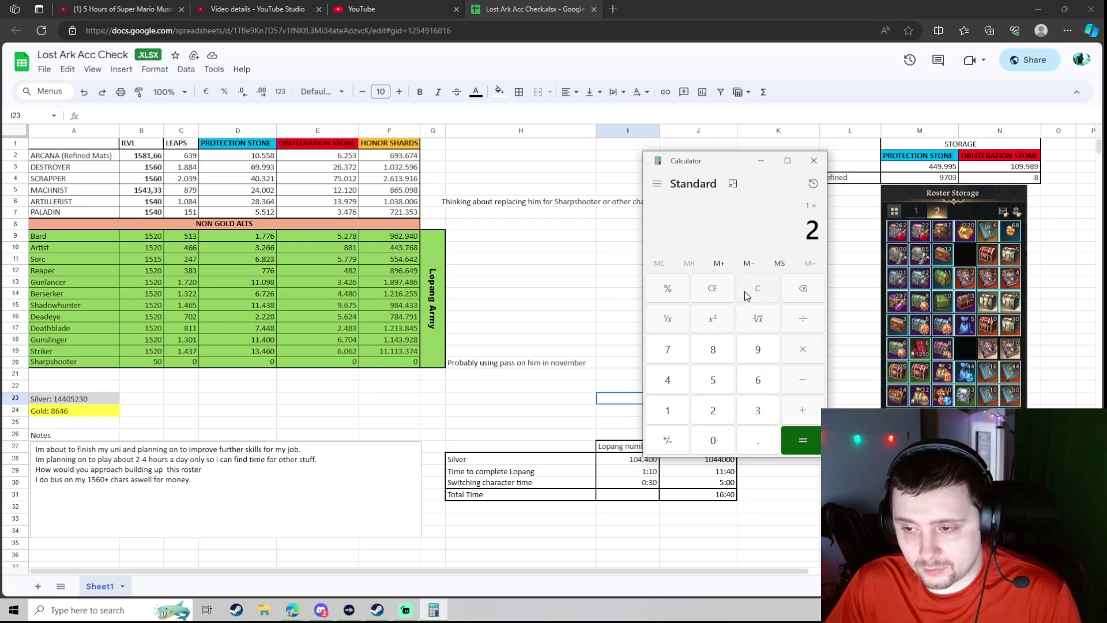
pyautogui.click(745, 292)
pyautogui.click(675, 414)
pyautogui.click(714, 413)
pyautogui.click(714, 440)
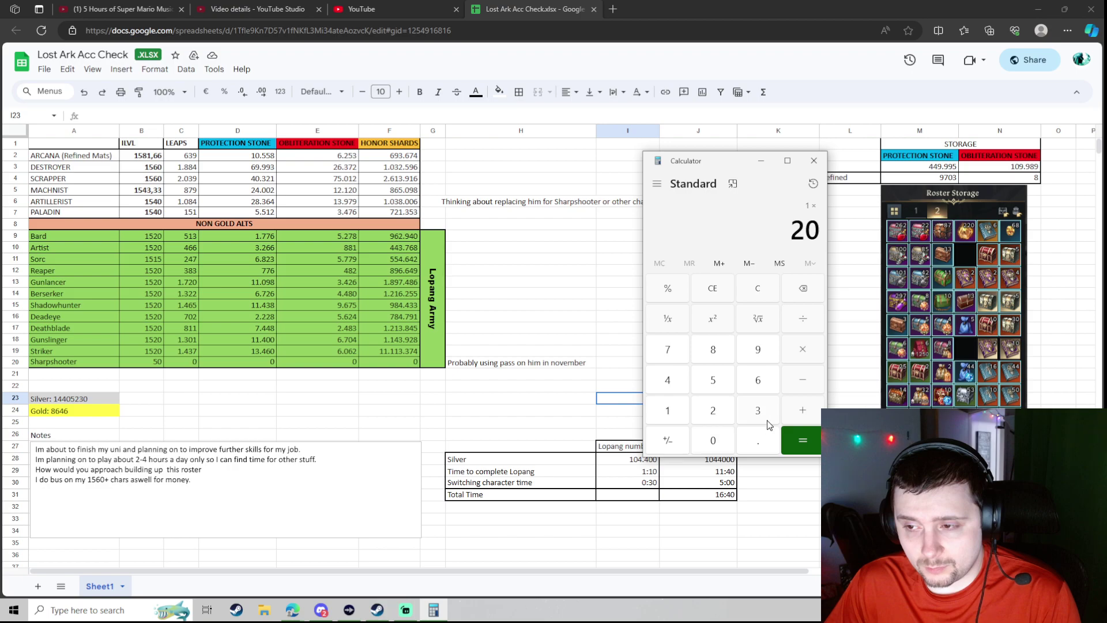
pyautogui.click(818, 362)
pyautogui.click(669, 361)
pyautogui.click(790, 436)
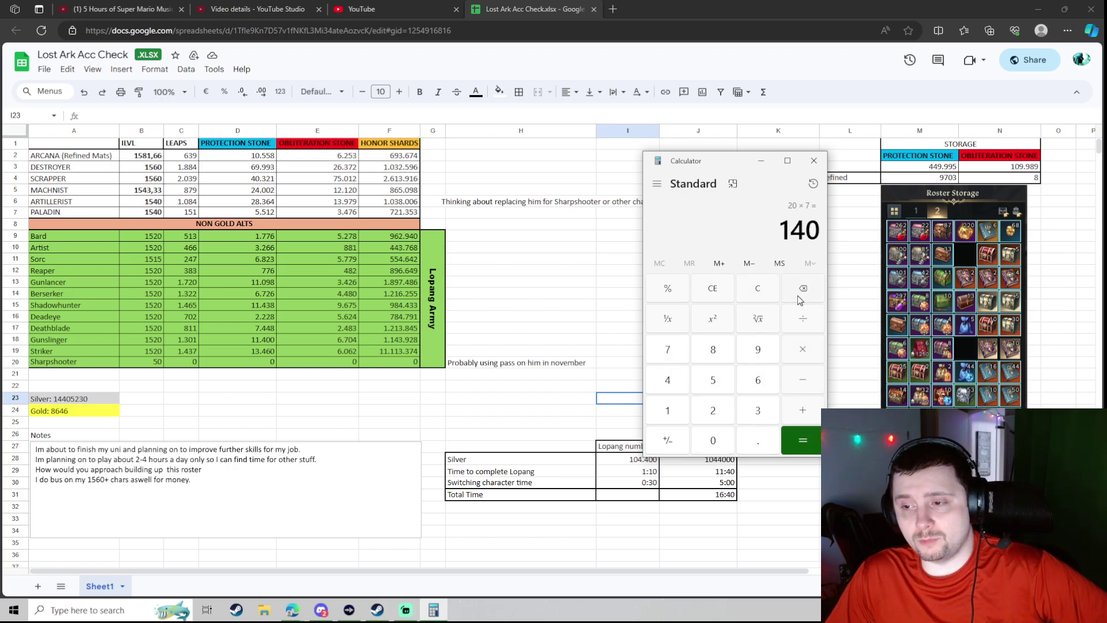
# Clear the calculator's previous result and multiply 20 by 7 again.
pyautogui.click(766, 296)
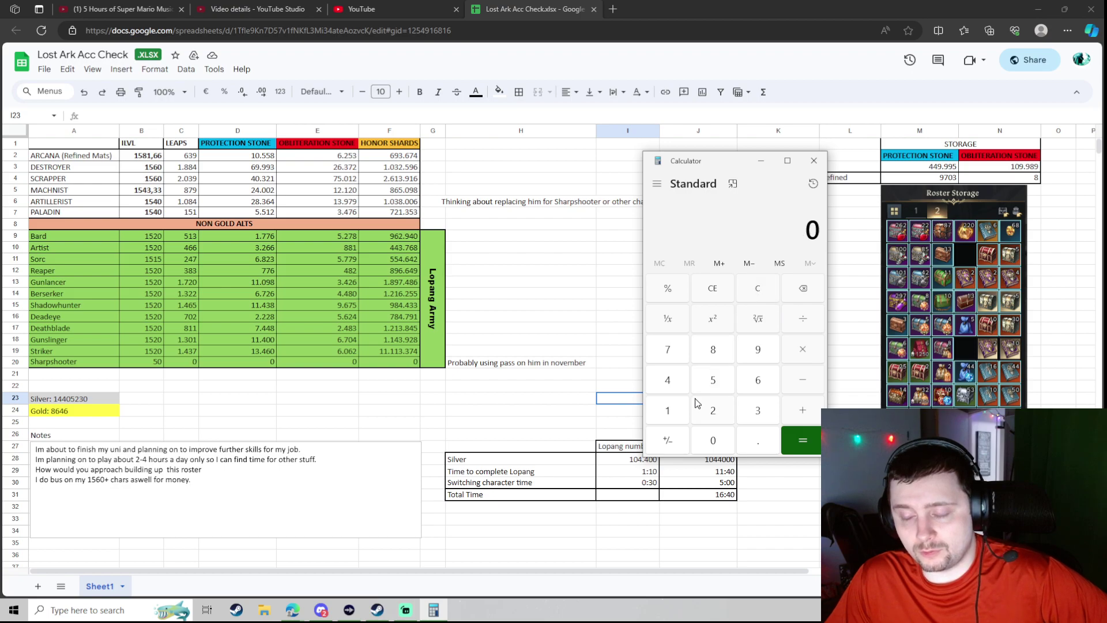
pyautogui.click(715, 412)
pyautogui.click(714, 440)
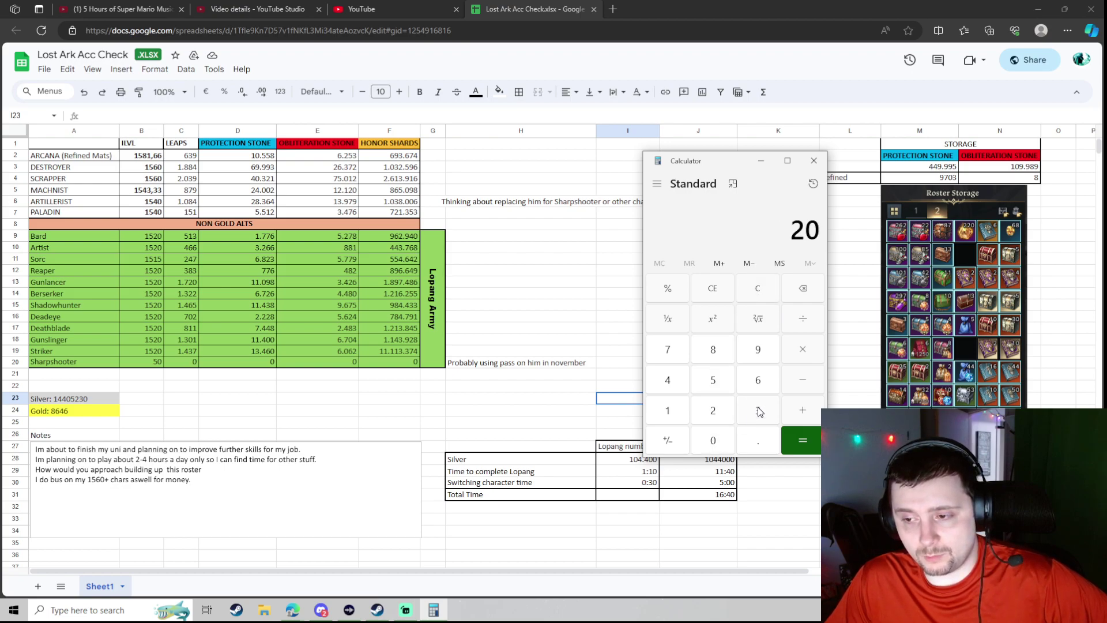
pyautogui.click(803, 349)
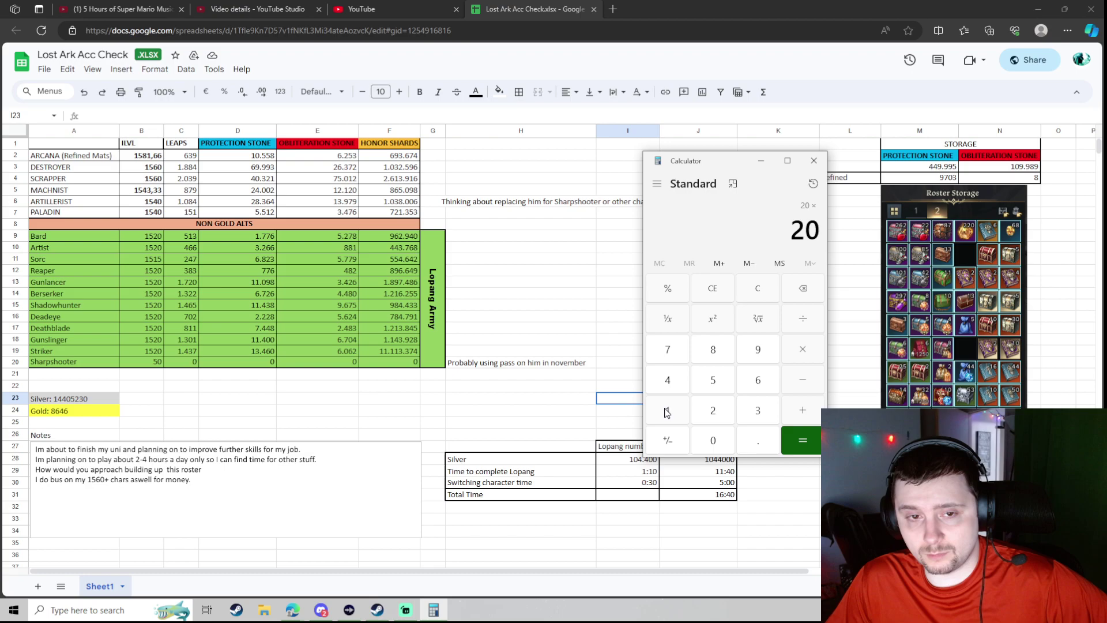
pyautogui.click(667, 349)
pyautogui.click(803, 440)
# Divide the product of 20 and 7 by 60 to convert the minutes to hours.
pyautogui.click(806, 353)
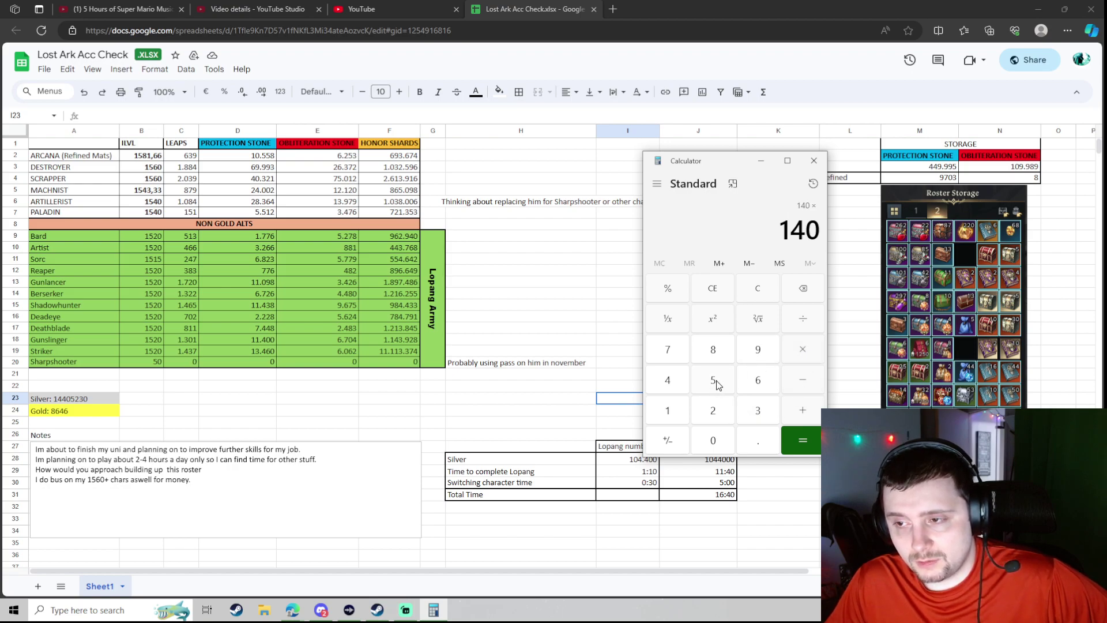
pyautogui.click(758, 381)
pyautogui.click(713, 440)
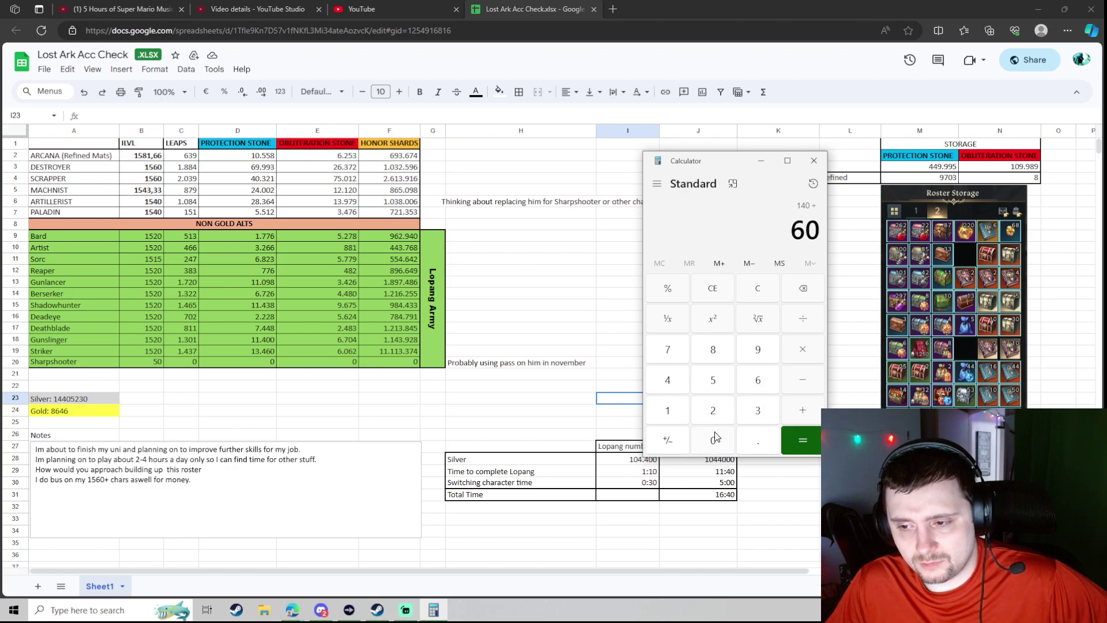
pyautogui.click(807, 441)
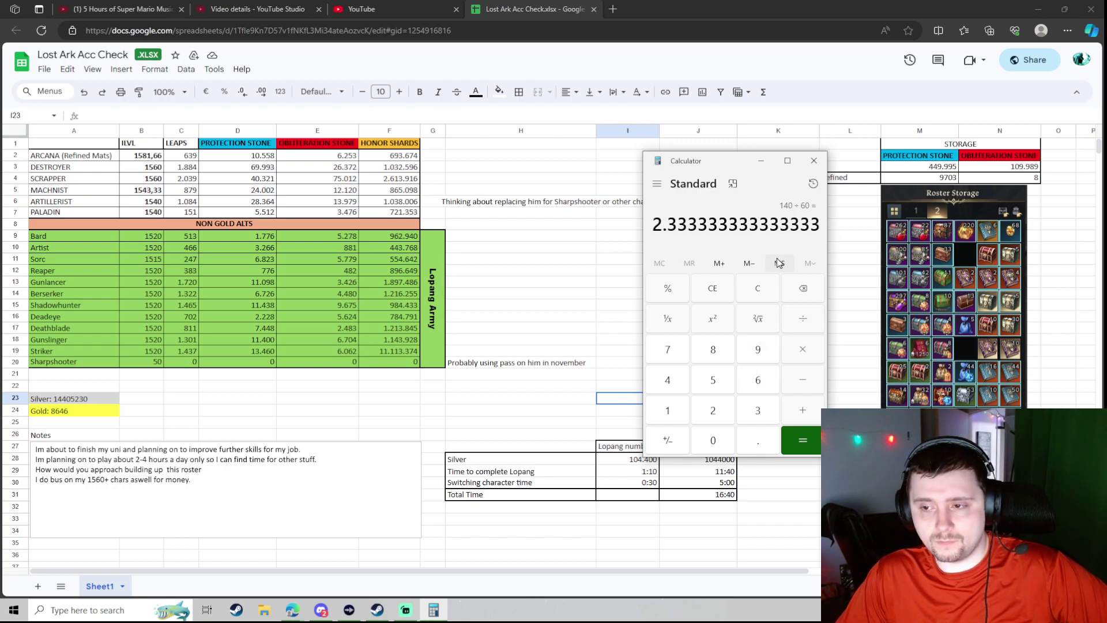
# Clear the previous result and multiply 80 by 7 in the calculator.
pyautogui.click(758, 291)
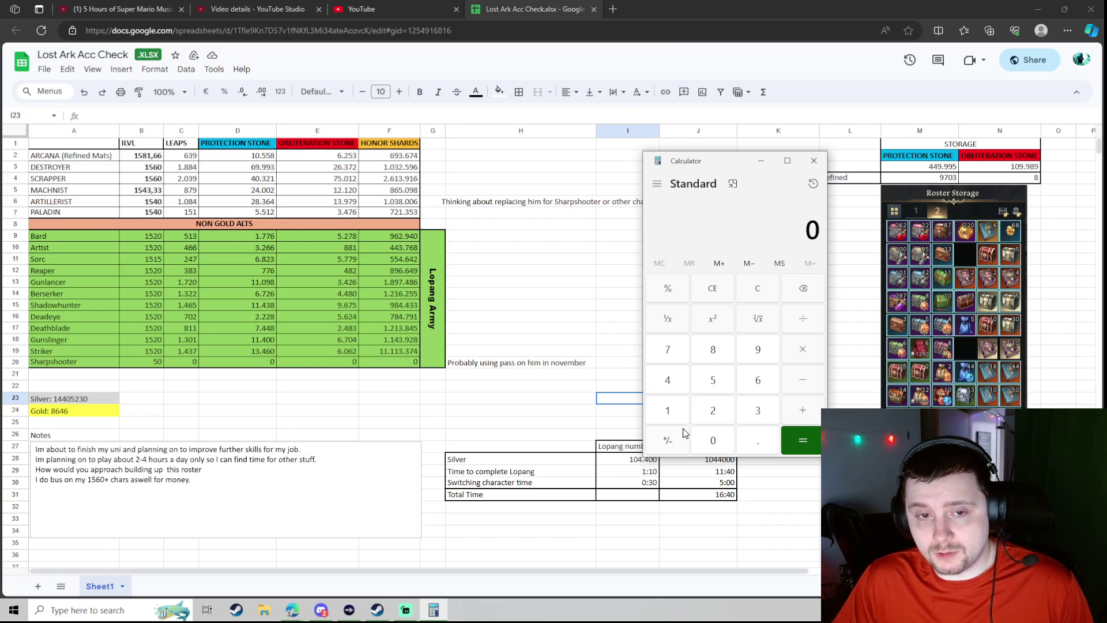
pyautogui.click(713, 353)
pyautogui.click(715, 441)
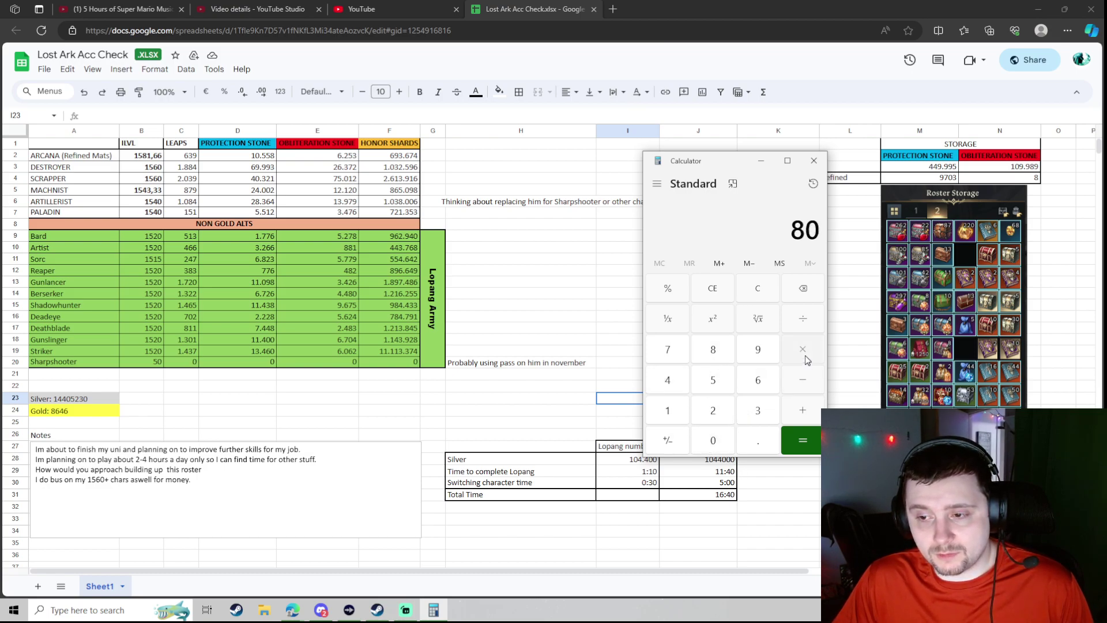
pyautogui.click(806, 358)
pyautogui.click(680, 354)
pyautogui.click(801, 441)
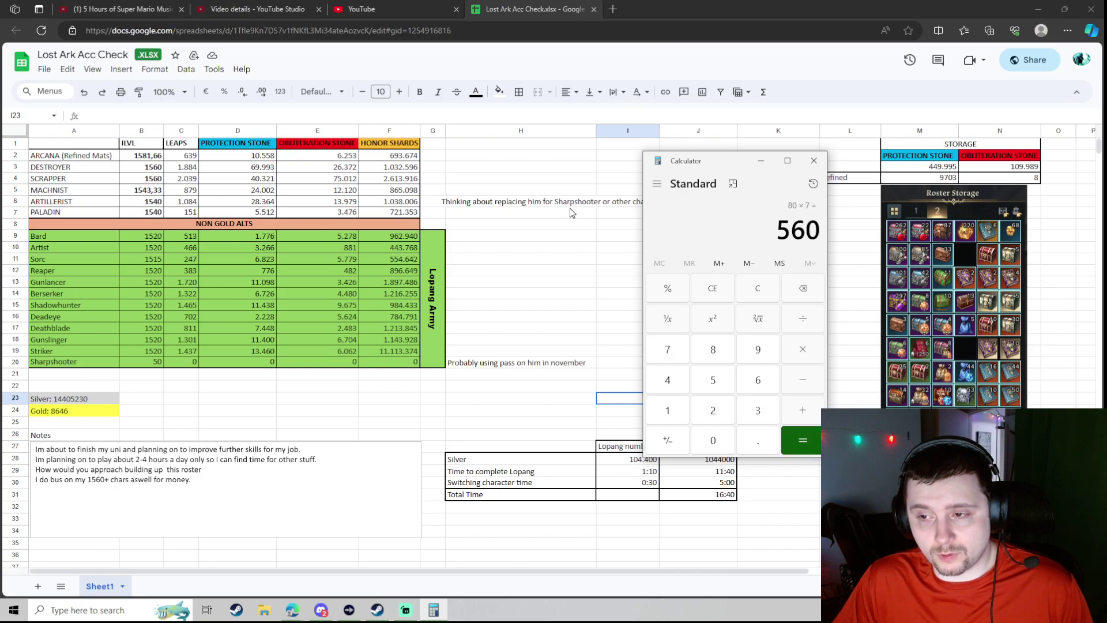
# Divide the product of 80 and 7 by 60 to get the time in hours.
pyautogui.click(802, 319)
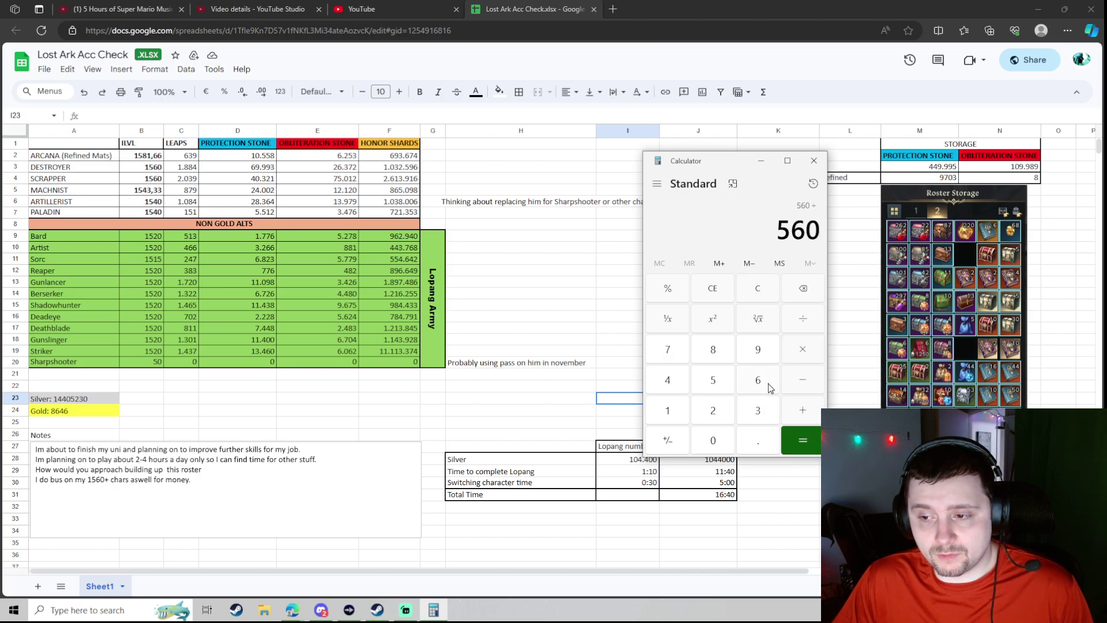
pyautogui.click(758, 379)
pyautogui.click(713, 440)
pyautogui.click(803, 440)
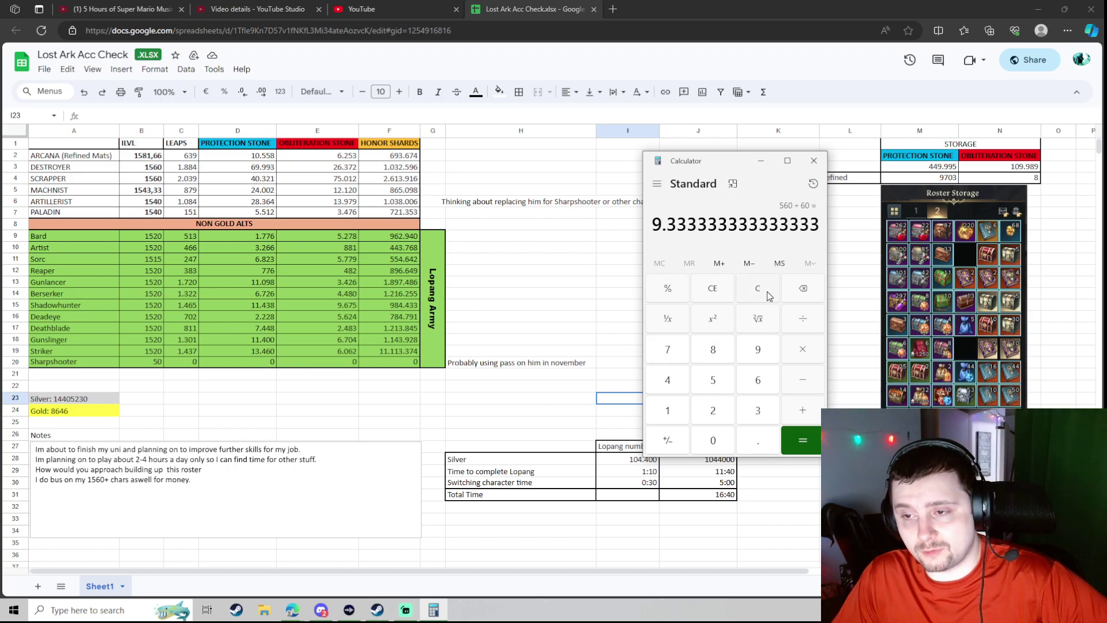
# Switch to the spreadsheet and check the item levels of the Destroyer, Scrapper and Arcana characters.
pyautogui.click(143, 167)
pyautogui.click(141, 181)
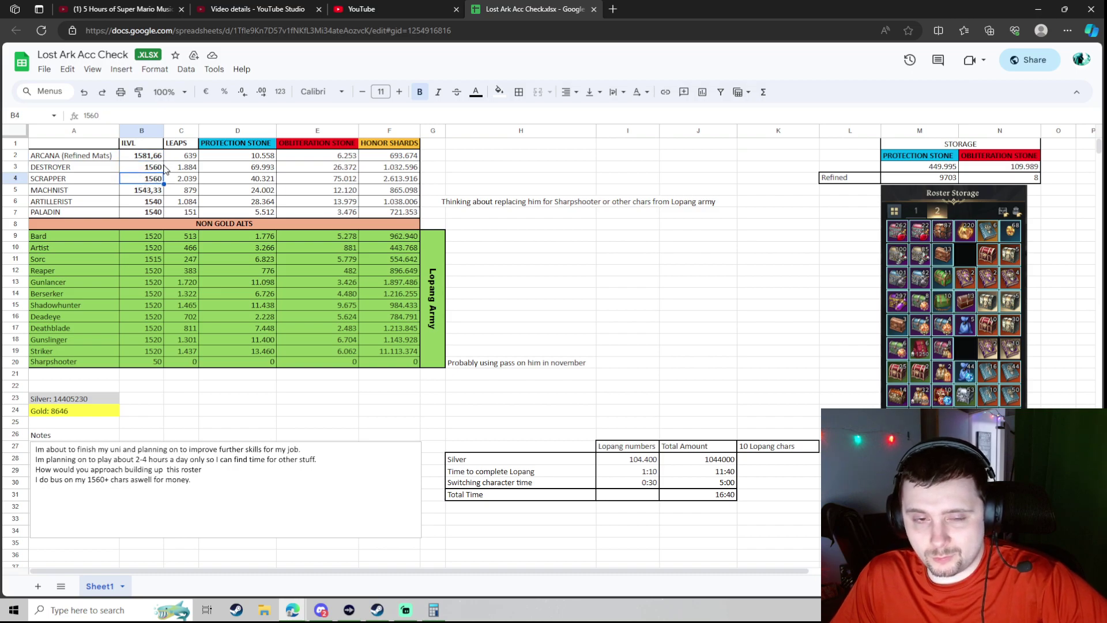
pyautogui.click(139, 168)
pyautogui.click(139, 178)
pyautogui.click(139, 167)
pyautogui.click(136, 161)
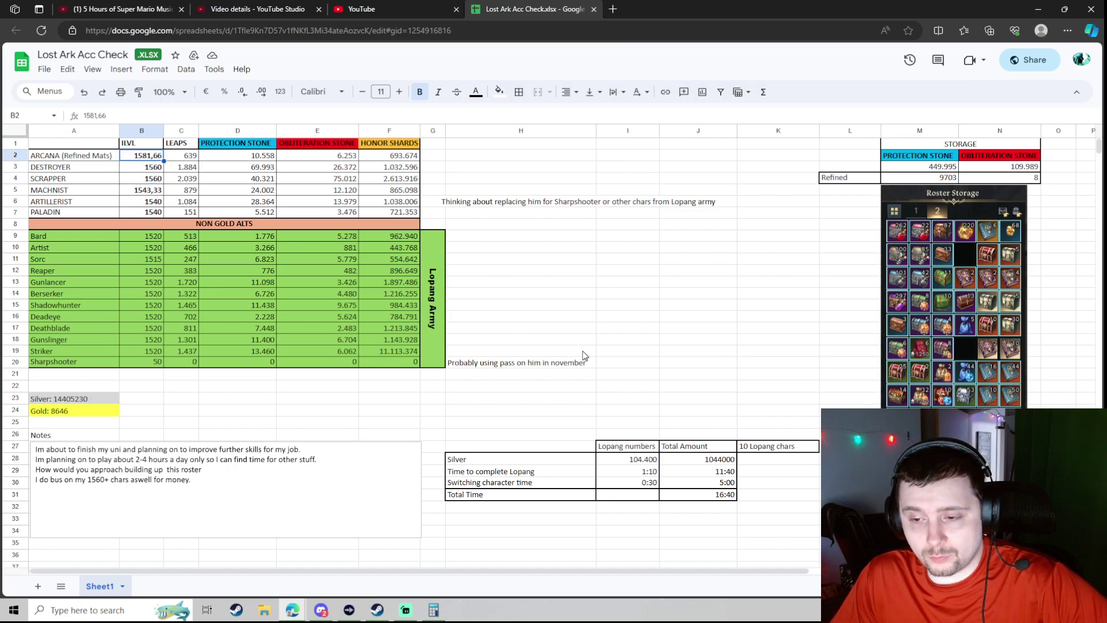
# Bring the calculator back up over the spreadsheet and clear its previous result.
pyautogui.click(434, 610)
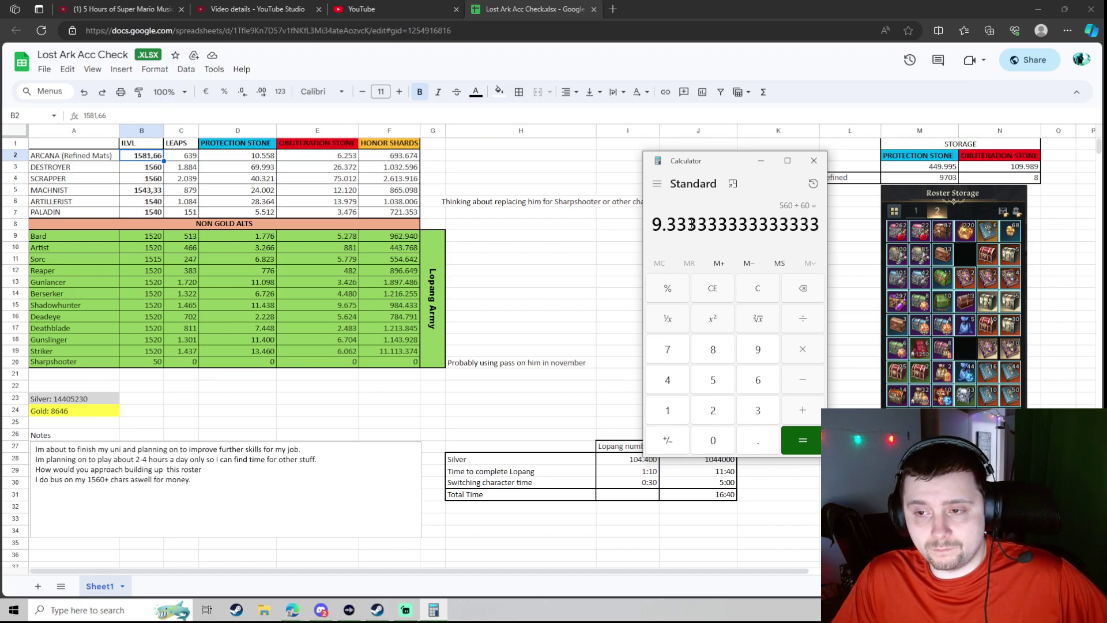
pyautogui.click(137, 175)
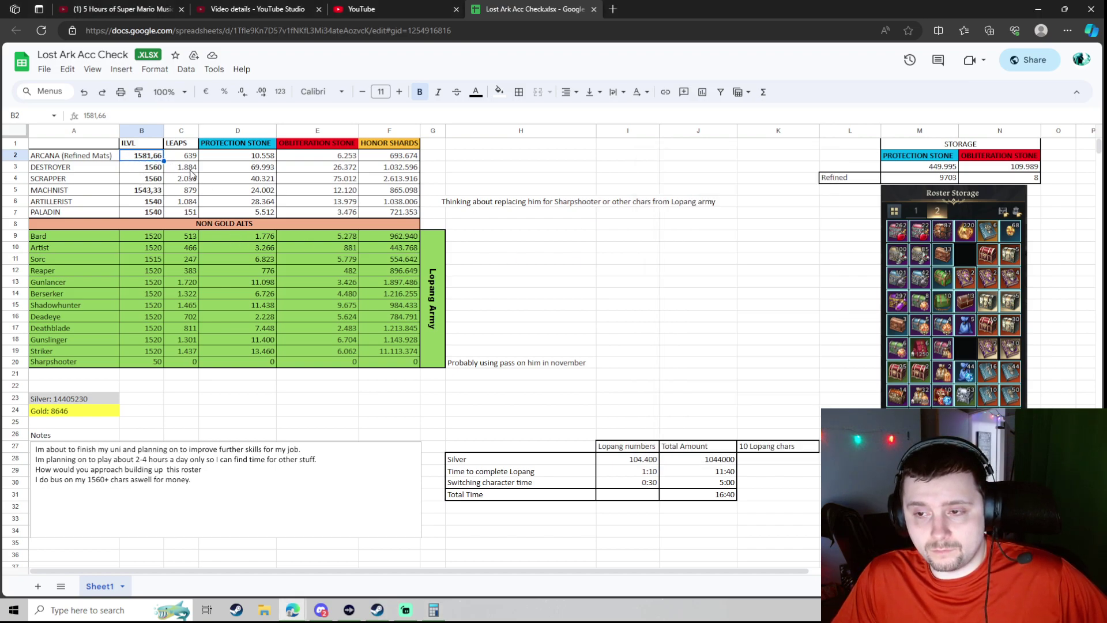
pyautogui.click(434, 609)
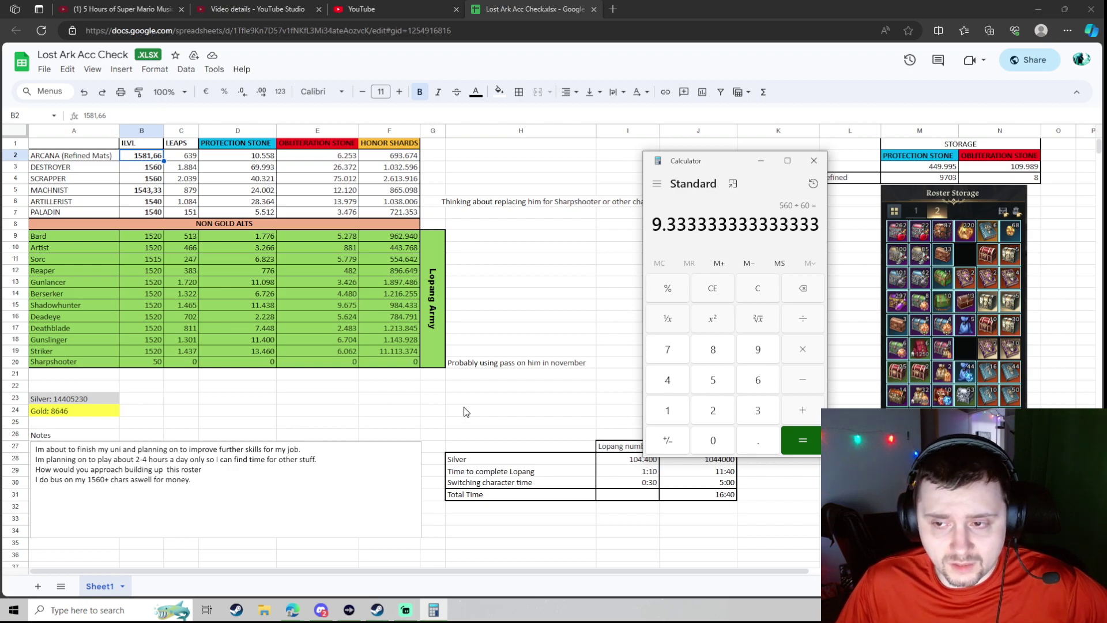
pyautogui.click(765, 293)
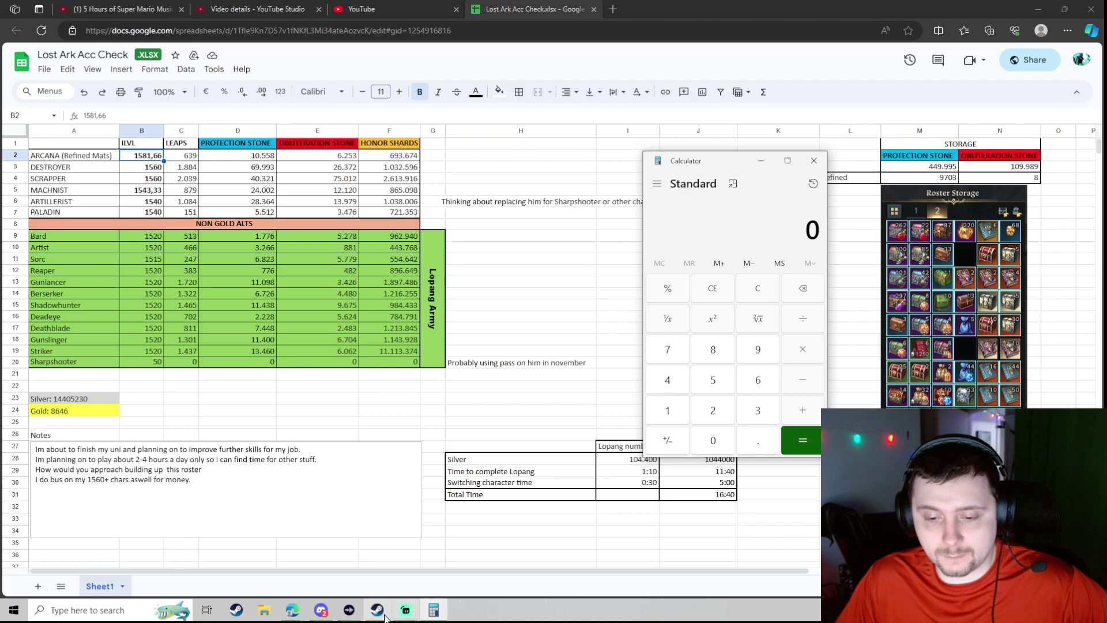
# Switch to Discord, enlarge the Lost Ark rewards chart in the Conquest Evolved server's basic-ai channel, and place the calculator beside it.
pyautogui.click(321, 611)
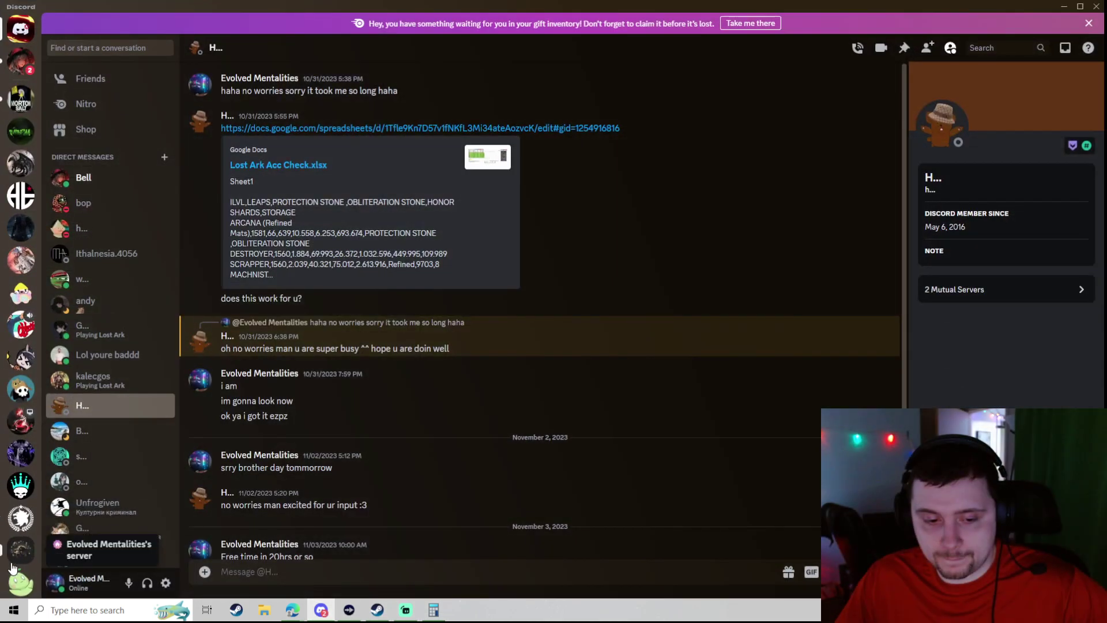
pyautogui.scroll(-3, 21, 519)
pyautogui.click(20, 516)
pyautogui.click(398, 248)
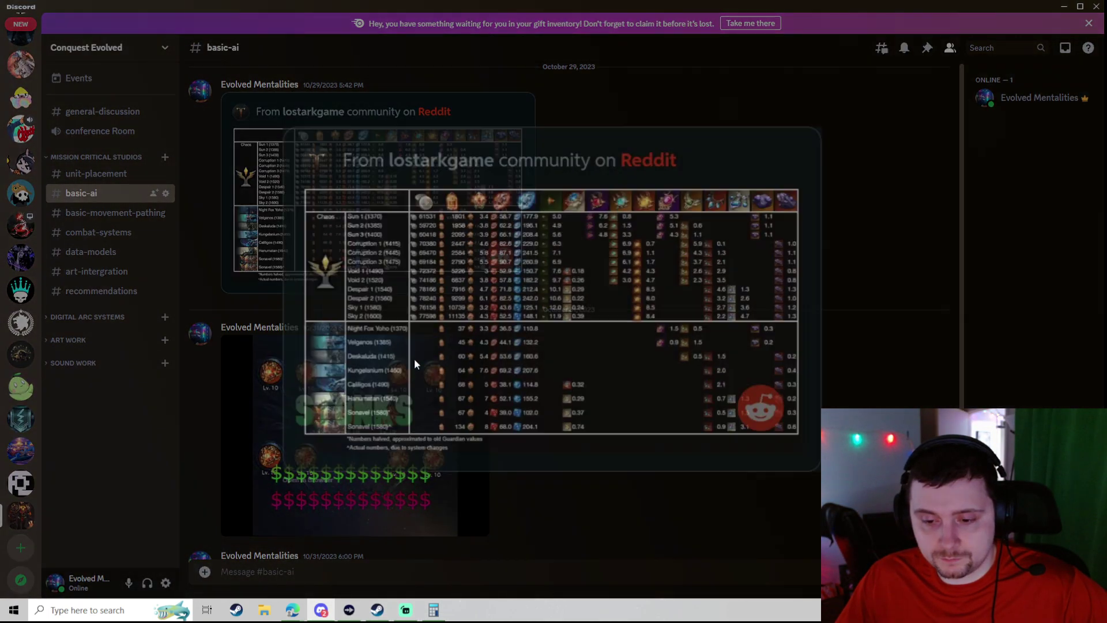
pyautogui.click(434, 611)
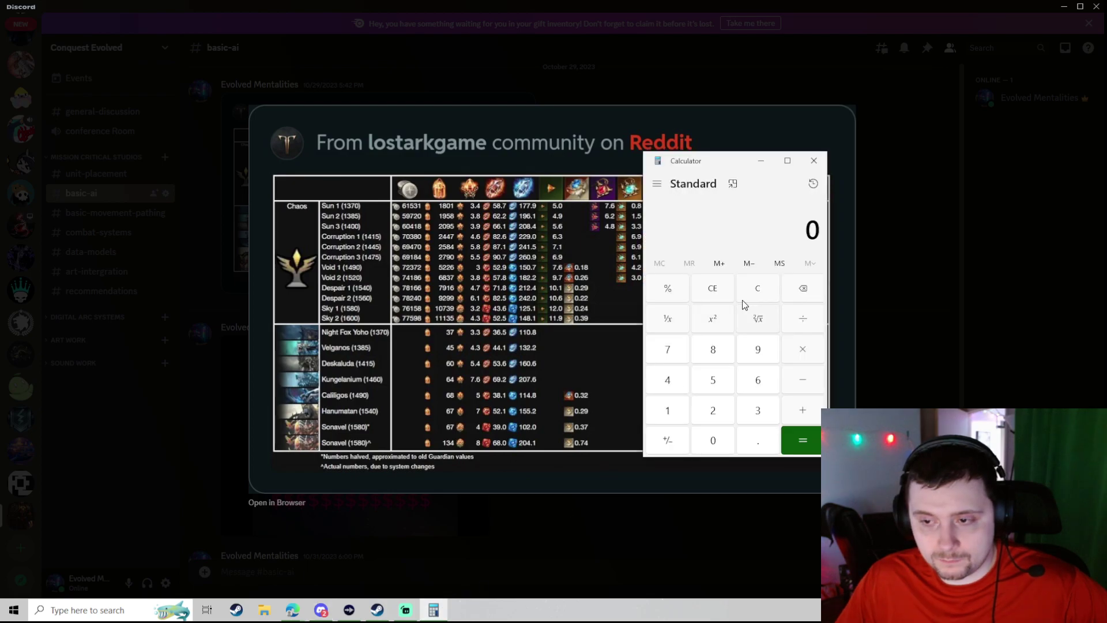
pyautogui.moveTo(722, 164); pyautogui.dragTo(897, 179)
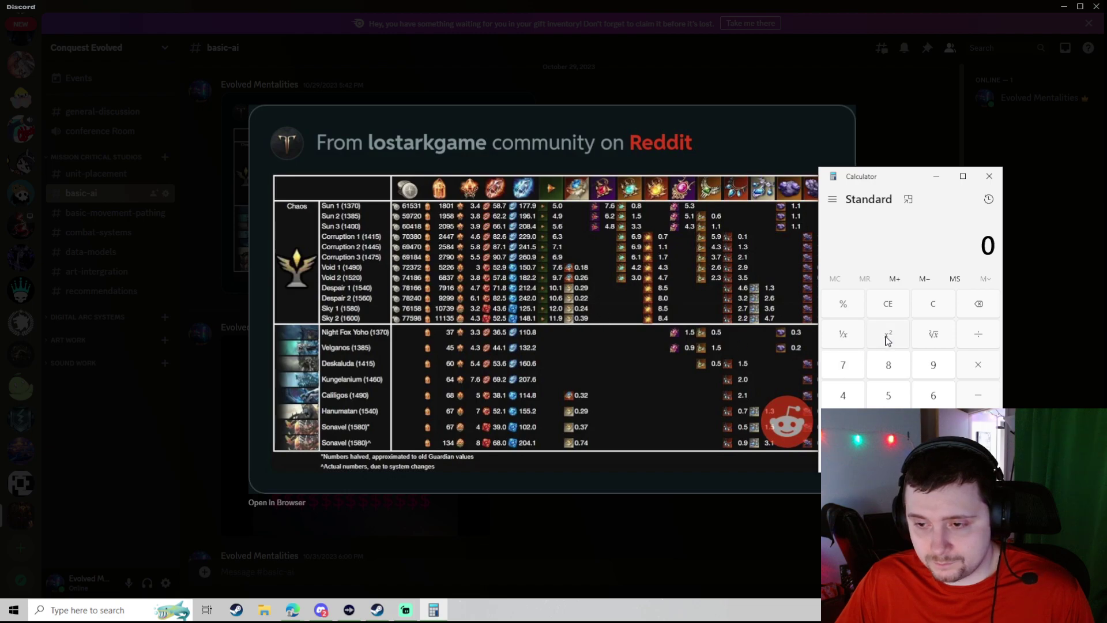
# Close the rewards chart, minimise Discord to return to the spreadsheet, and multiply 16 by 3 in the calculator.
pyautogui.click(214, 291)
pyautogui.click(1064, 6)
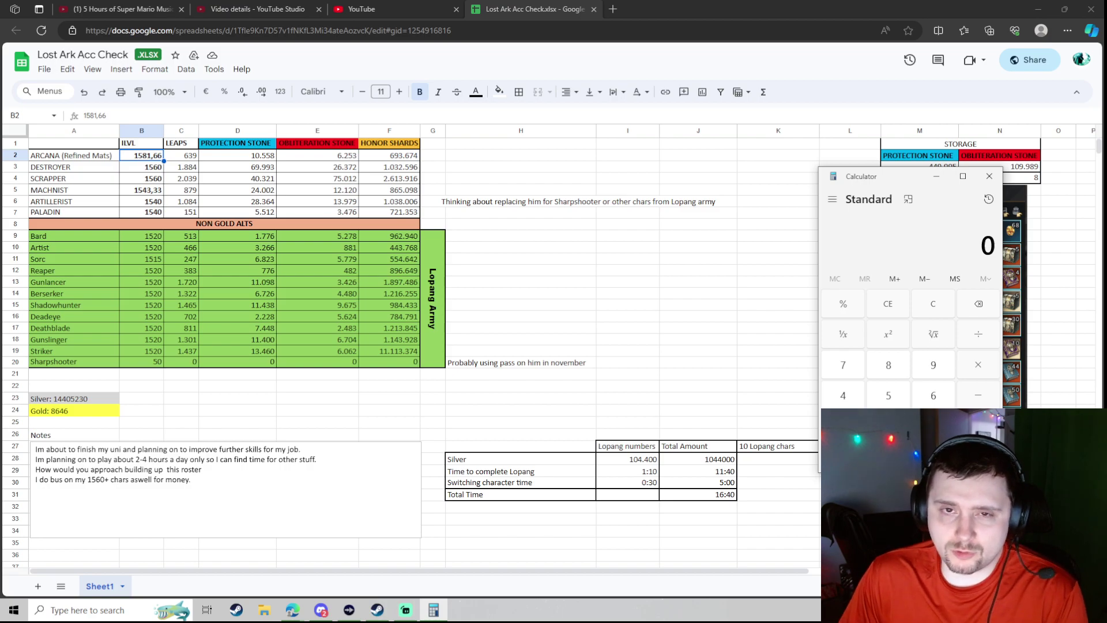
pyautogui.click(843, 426)
pyautogui.click(933, 397)
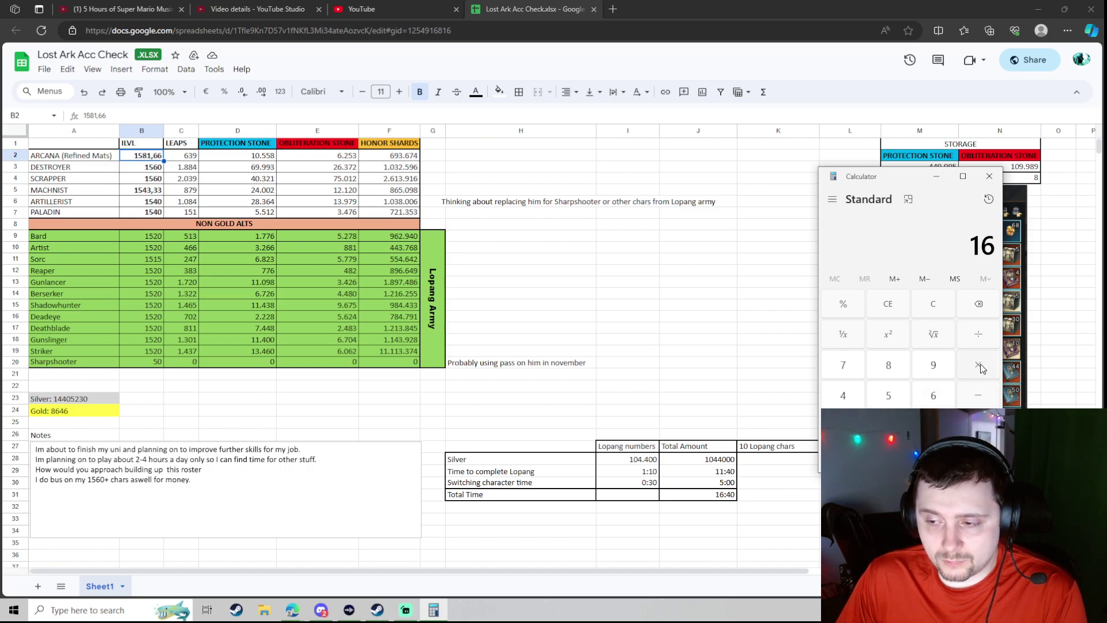
pyautogui.click(934, 426)
pyautogui.click(978, 456)
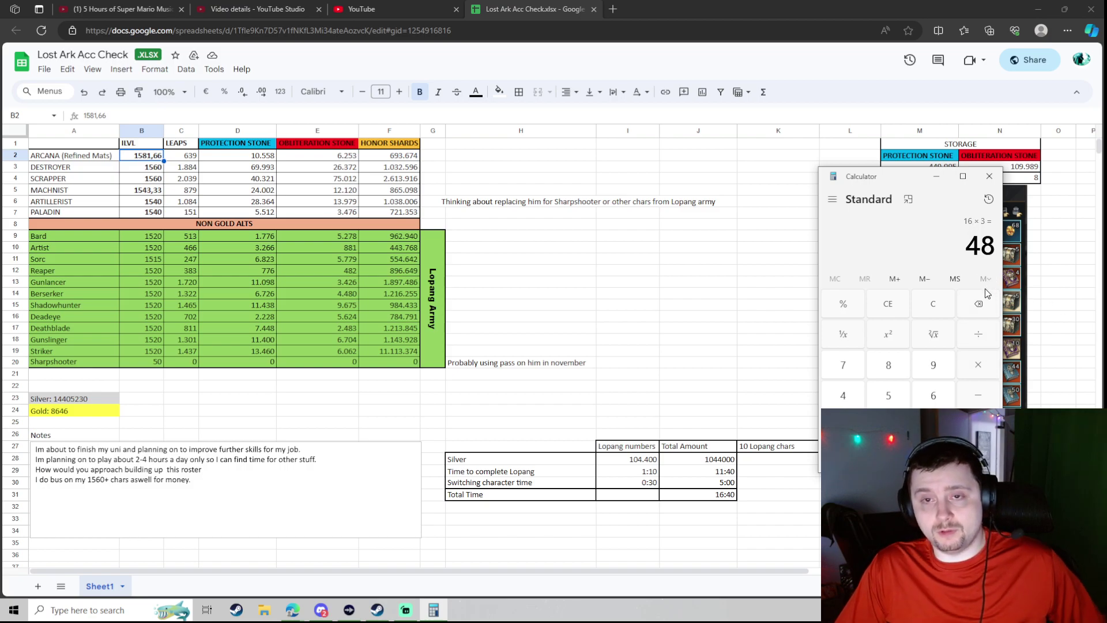
# Multiply the product of 16 and 3 by 2.5 in the calculator.
pyautogui.click(978, 364)
pyautogui.click(889, 426)
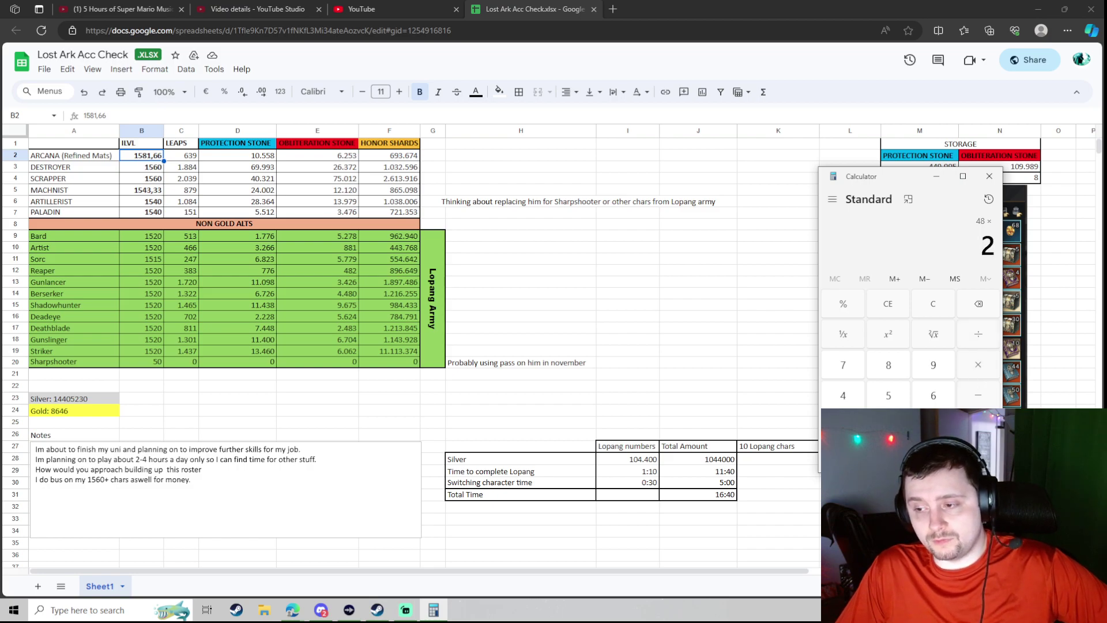
pyautogui.click(934, 457)
pyautogui.click(882, 396)
pyautogui.click(979, 456)
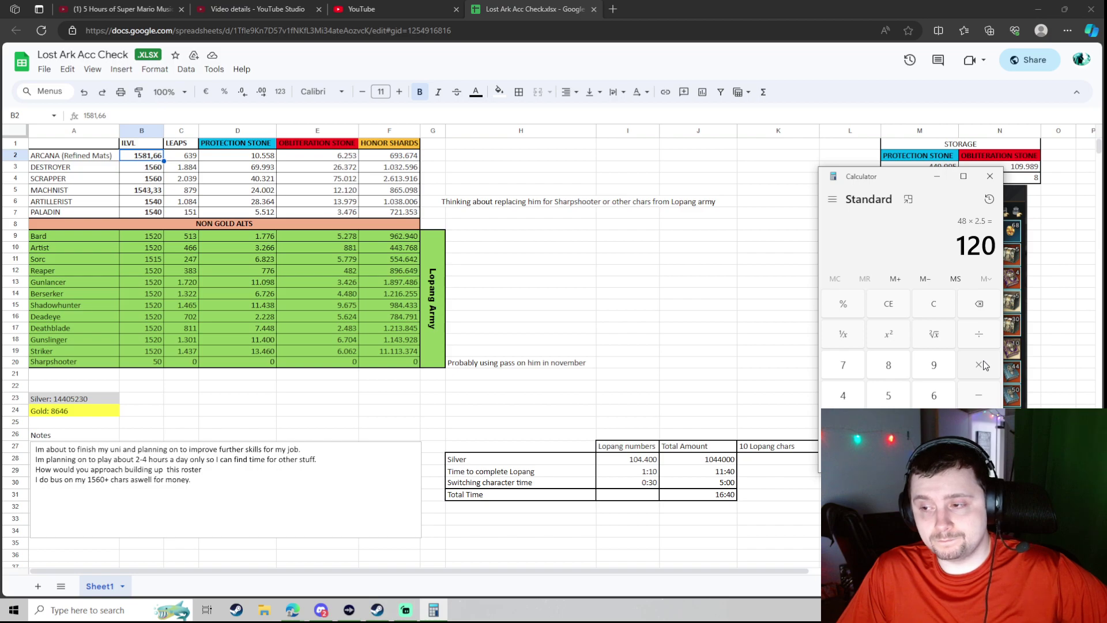
# Clear the calculator and multiply 8 by 7.
pyautogui.click(939, 306)
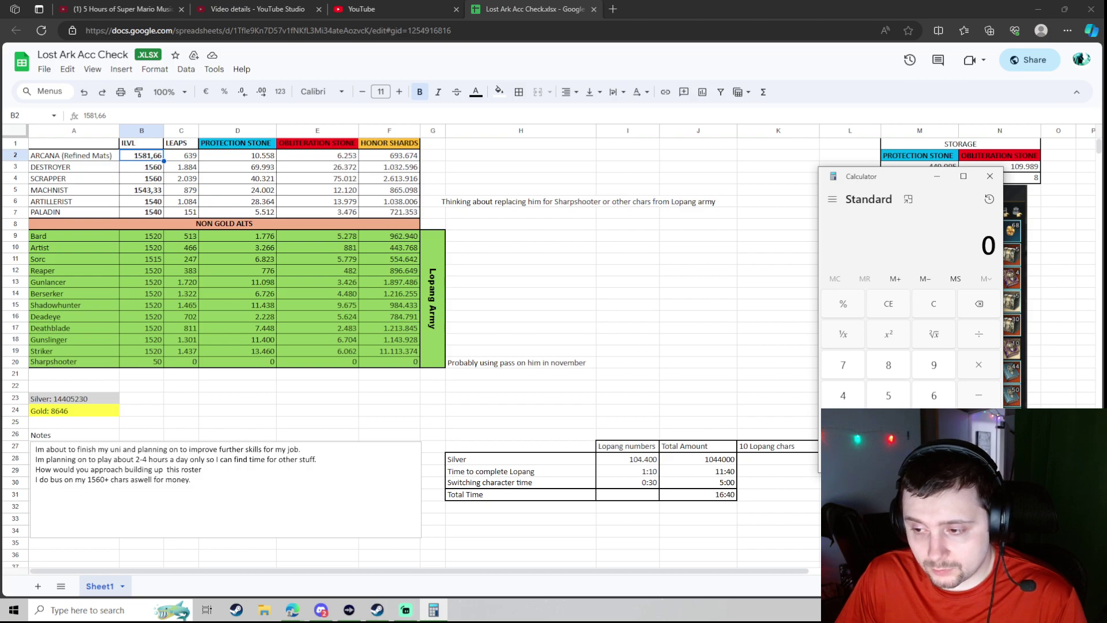
pyautogui.click(896, 365)
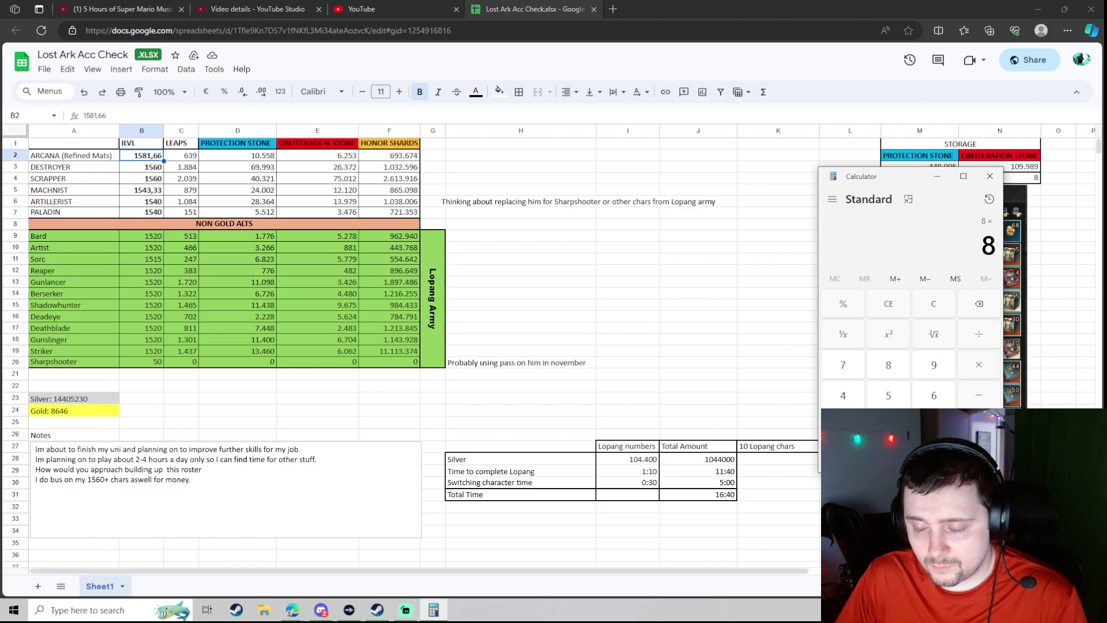
pyautogui.press('7')
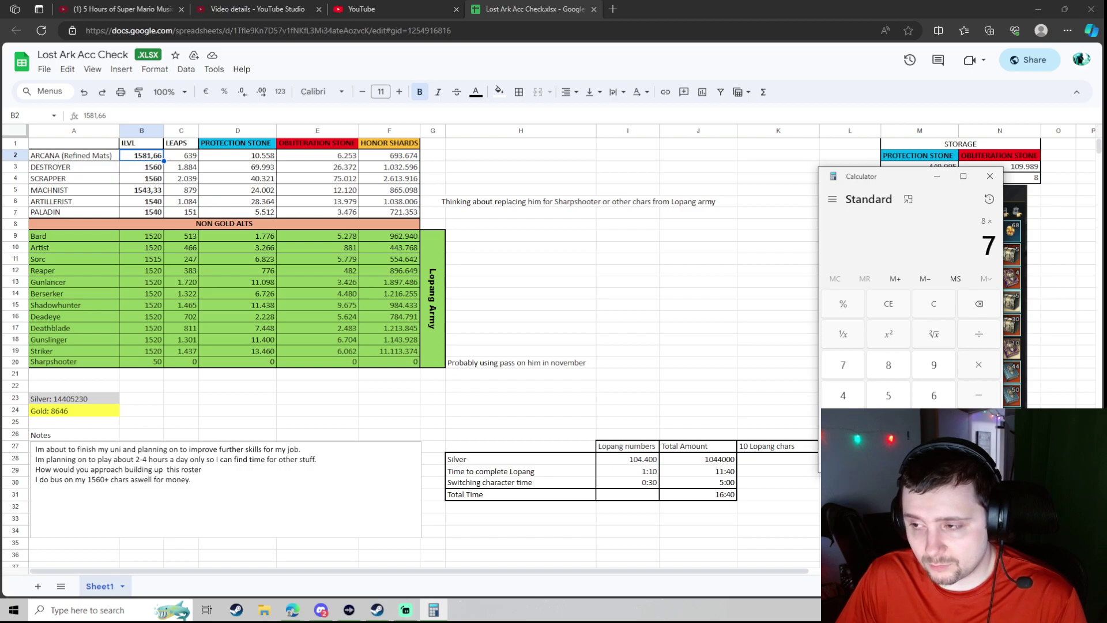
pyautogui.press('Return')
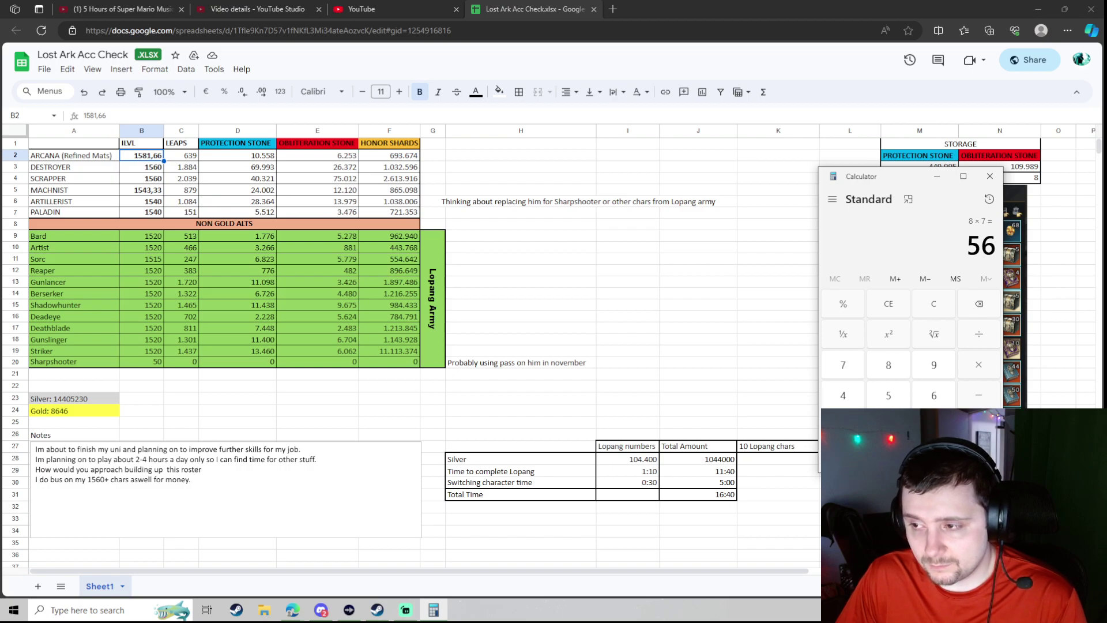
# Clear the result and repeat the multiplication of 8 by 7.
pyautogui.click(935, 305)
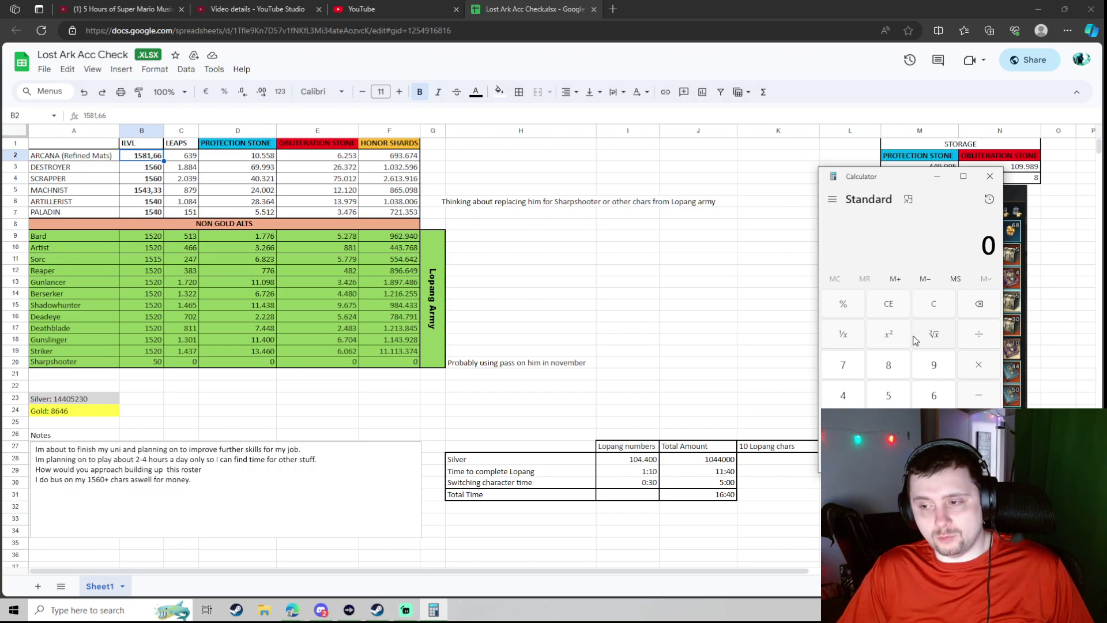
pyautogui.click(888, 368)
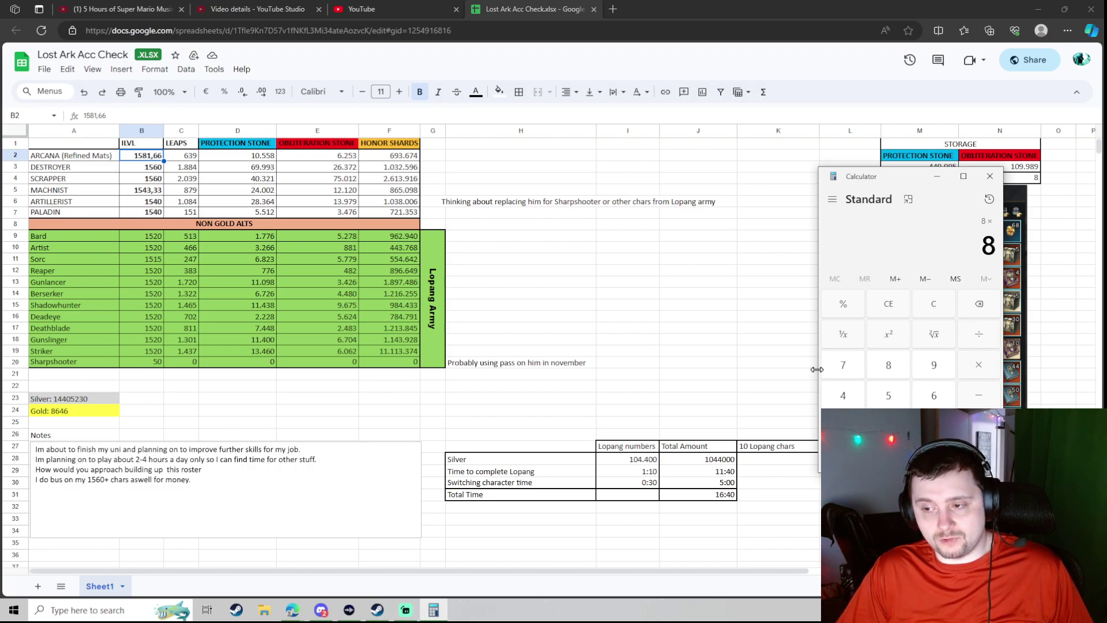
pyautogui.click(836, 370)
pyautogui.press('Return')
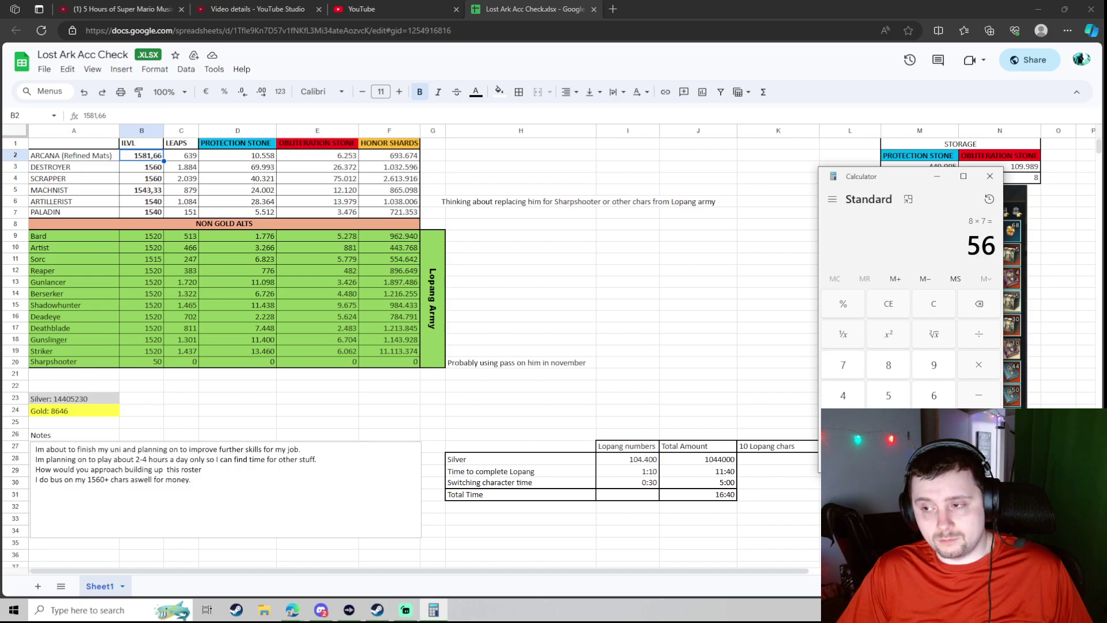
pyautogui.press('Return')
# Clear the calculator, multiply 16 by 3, and multiply that product by 2.5.
pyautogui.click(938, 308)
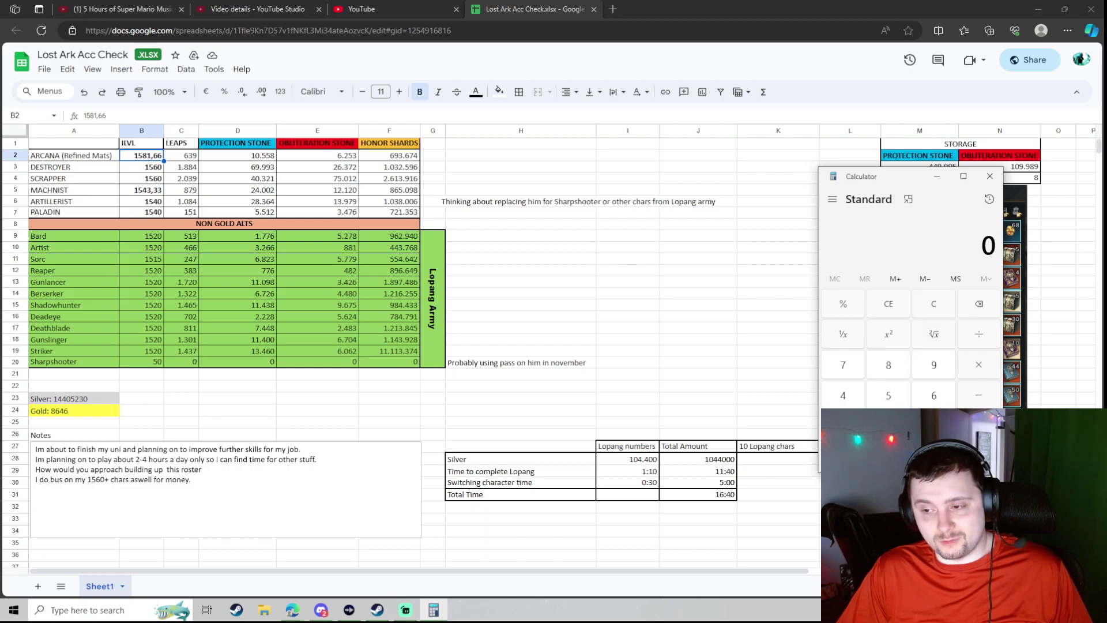
pyautogui.click(843, 426)
pyautogui.click(933, 397)
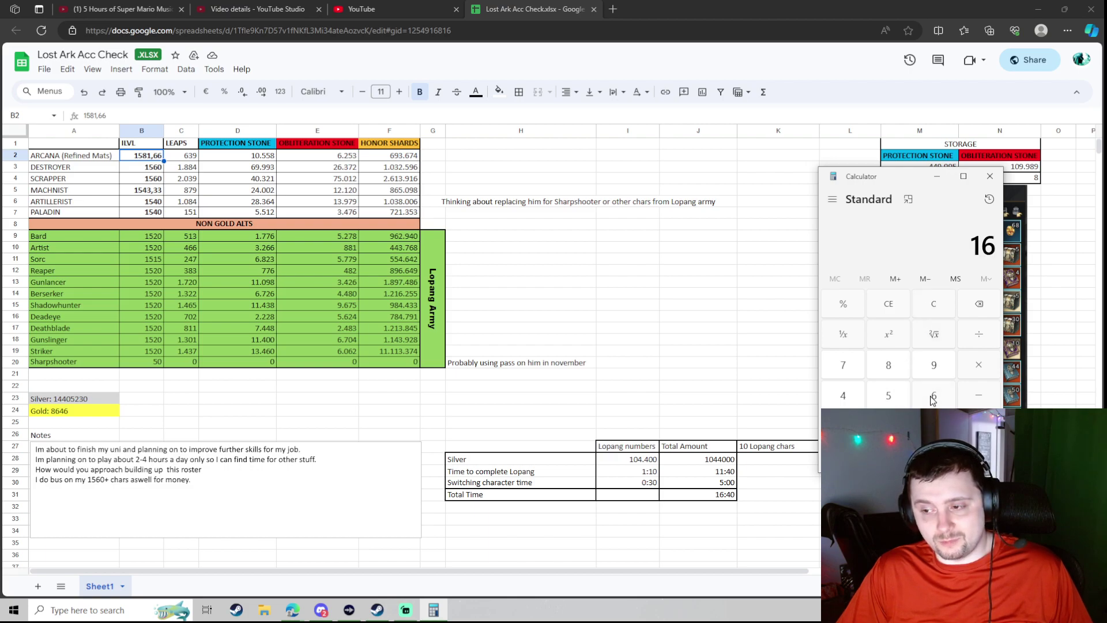
pyautogui.click(979, 369)
pyautogui.click(934, 426)
pyautogui.click(979, 456)
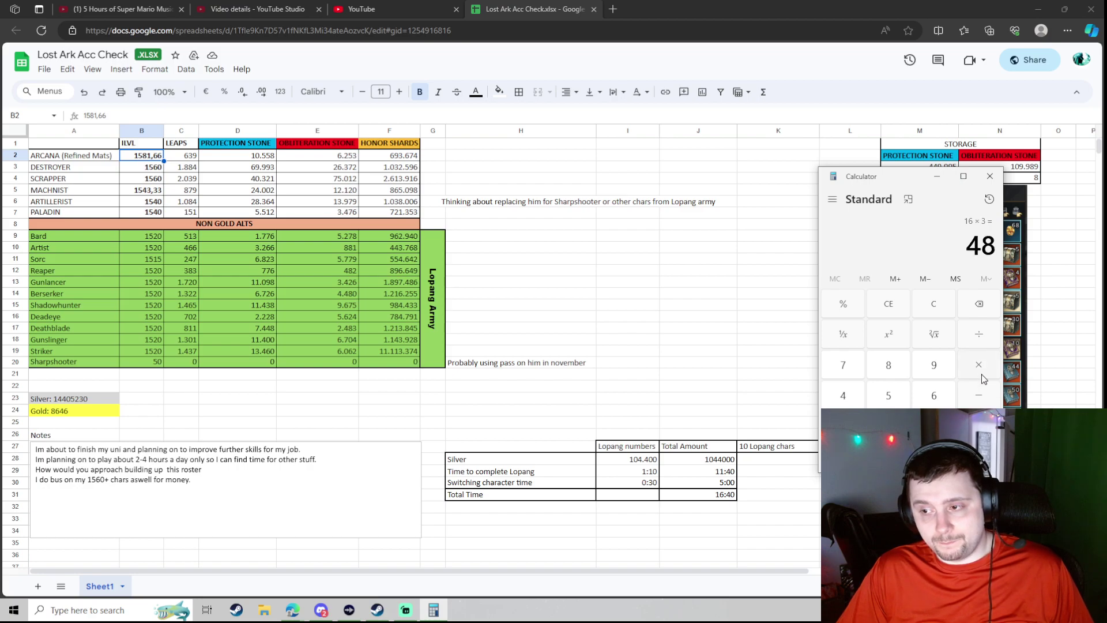
pyautogui.click(889, 425)
pyautogui.click(934, 456)
pyautogui.click(888, 395)
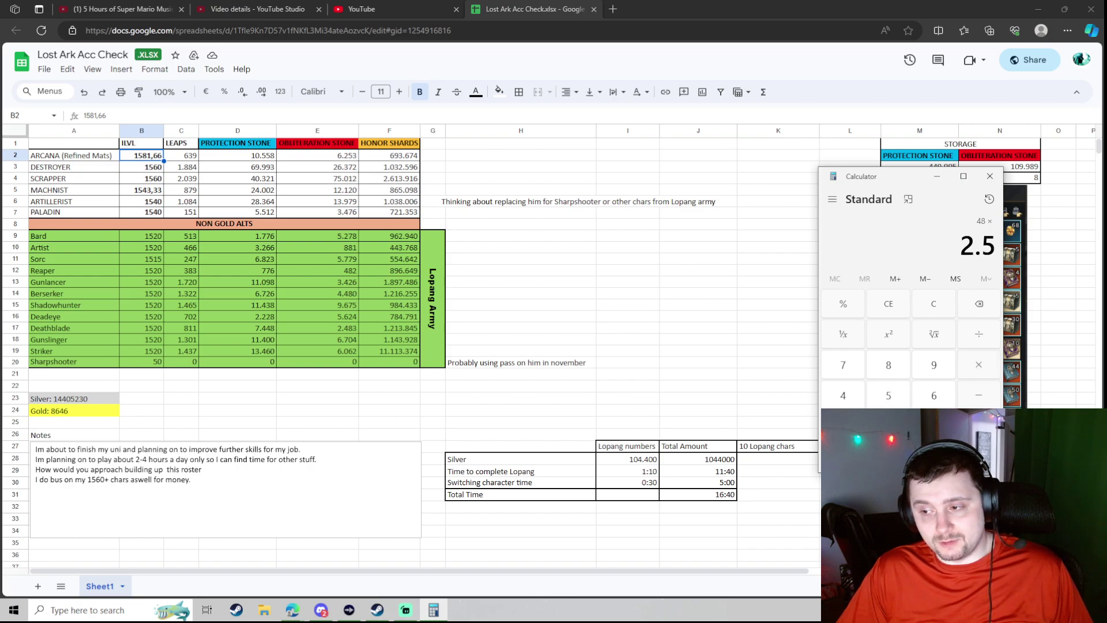
pyautogui.click(979, 457)
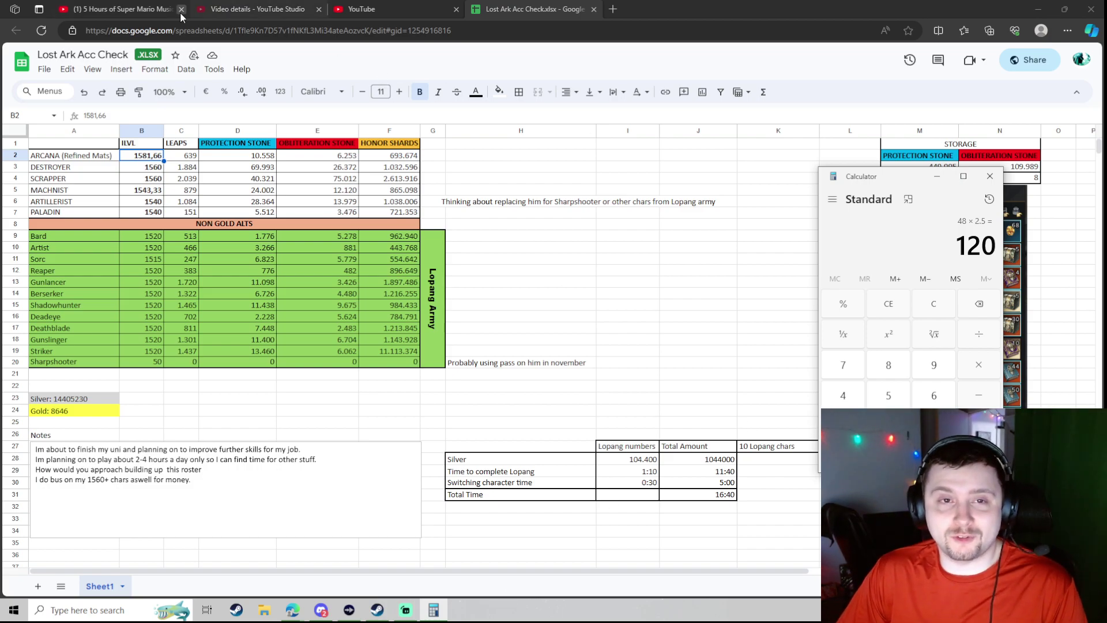
# Switch to YouTube Studio and open the video list of the Lost Ark Efficiency Guides playlist from the channel content.
pyautogui.click(201, 9)
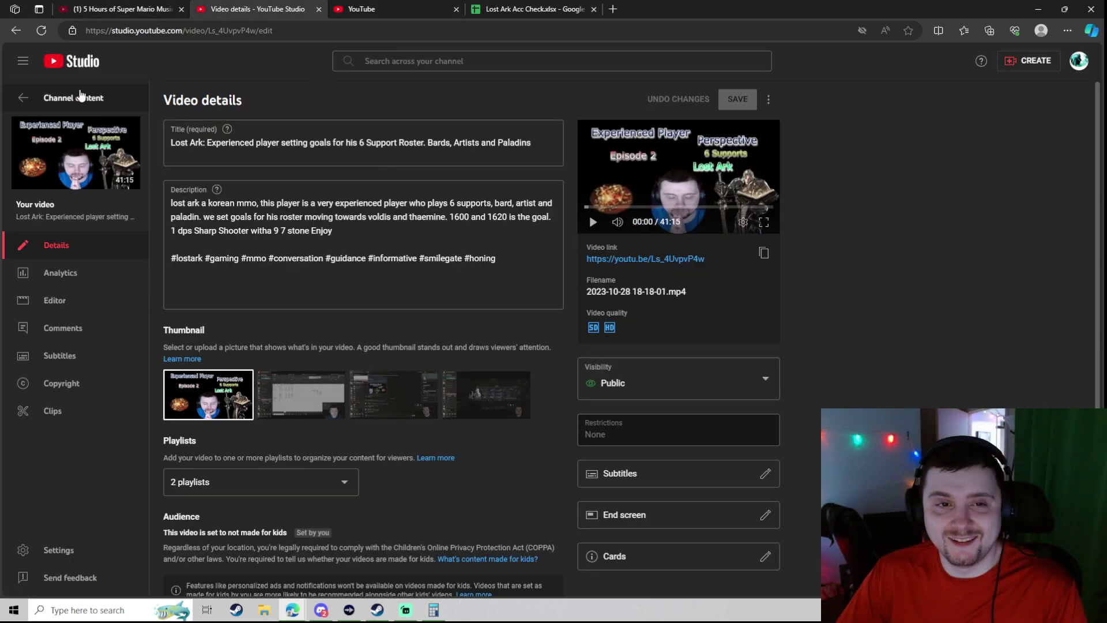
pyautogui.click(78, 97)
pyautogui.click(322, 143)
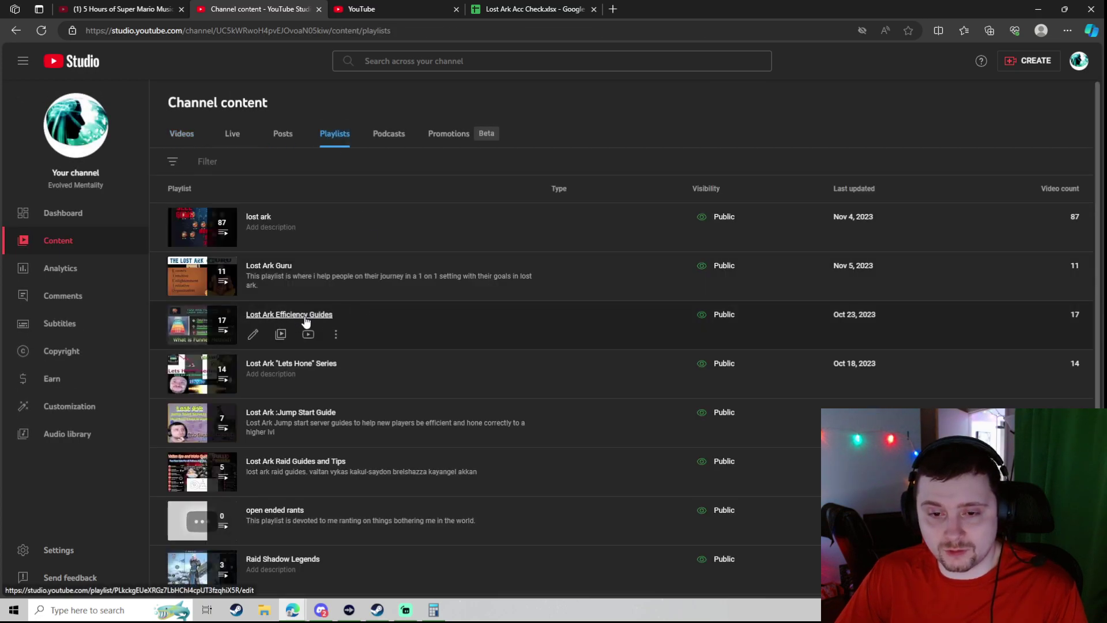
pyautogui.click(271, 317)
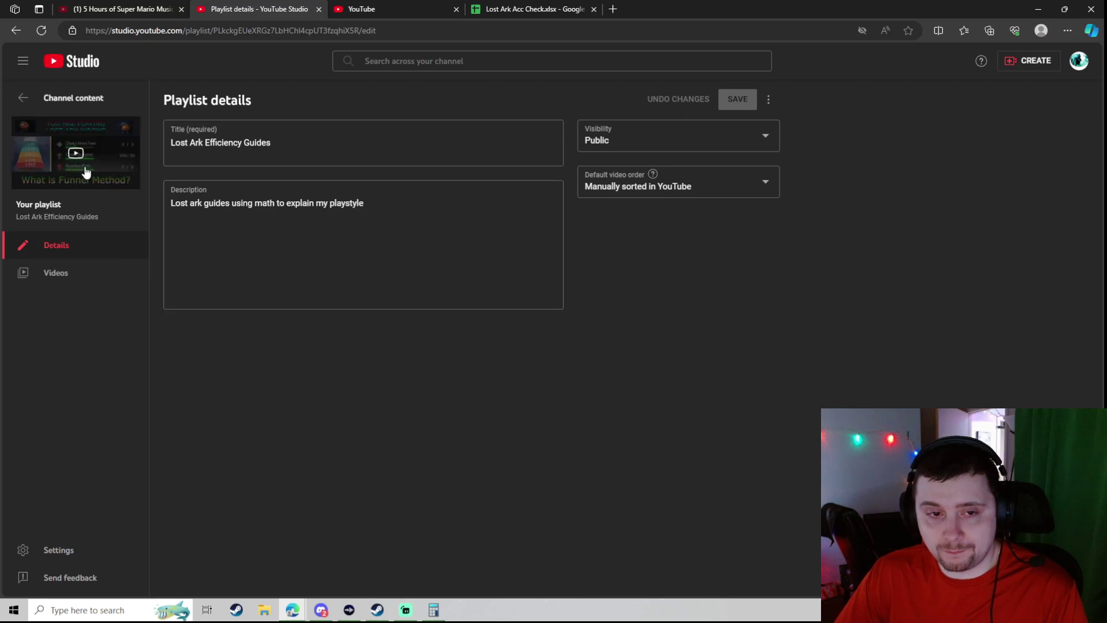
pyautogui.click(56, 272)
# Look through the videos in the Lost Ark Efficiency Guides playlist for guides relevant to building up the roster.
pyautogui.scroll(1, 554, 213)
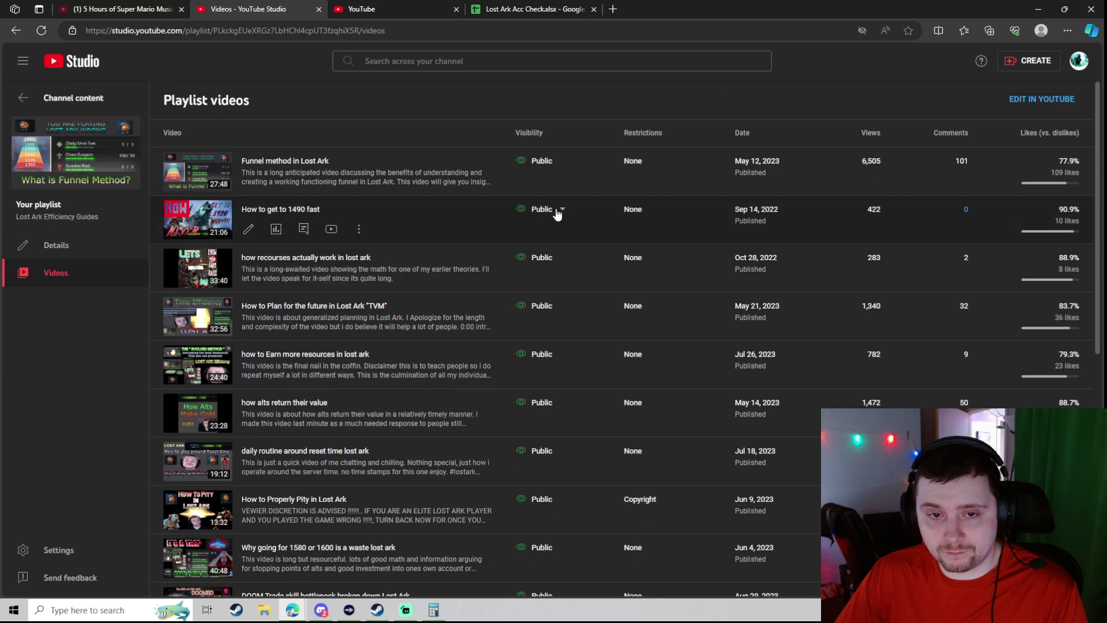
pyautogui.scroll(-3, 493, 438)
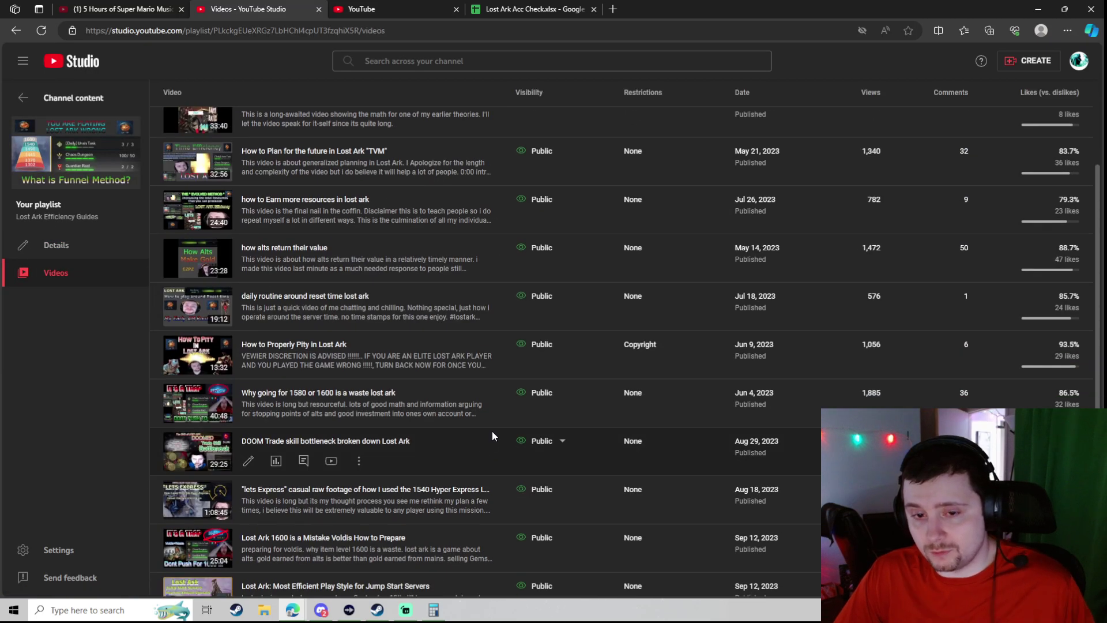
pyautogui.scroll(-3, 492, 430)
pyautogui.scroll(-3, 490, 420)
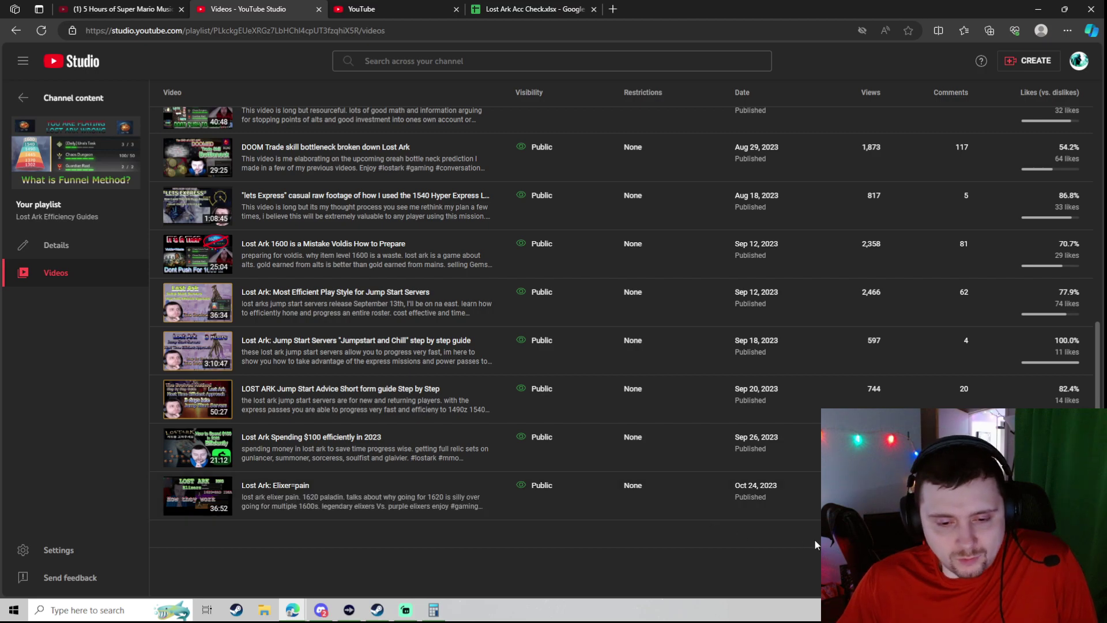
pyautogui.scroll(5, 736, 522)
pyautogui.scroll(3, 736, 518)
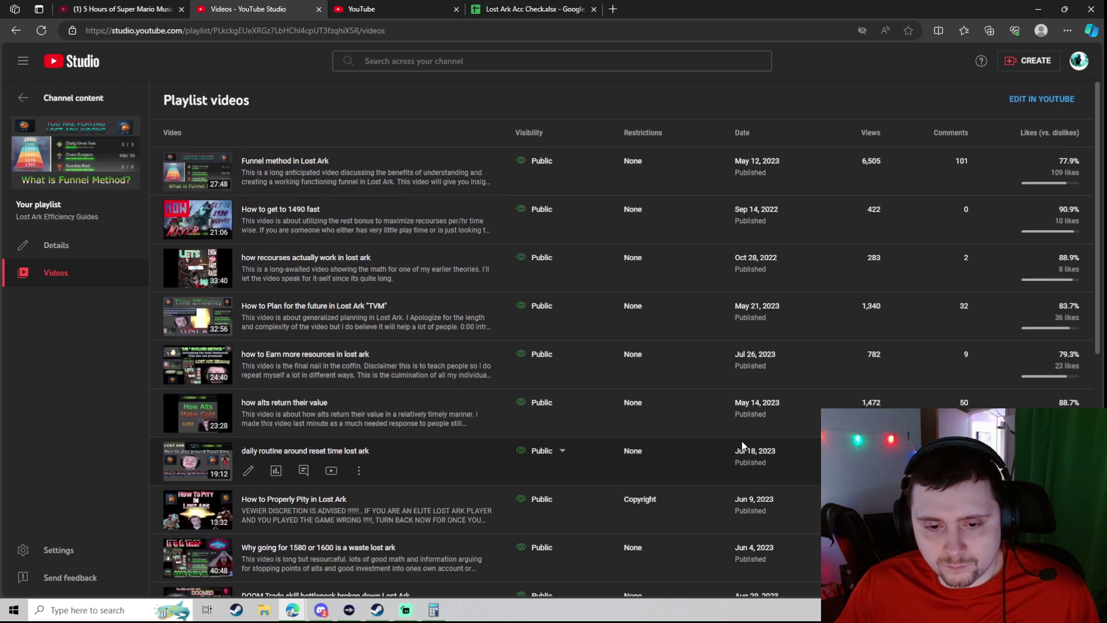
pyautogui.scroll(-7, 665, 401)
pyautogui.scroll(7, 706, 477)
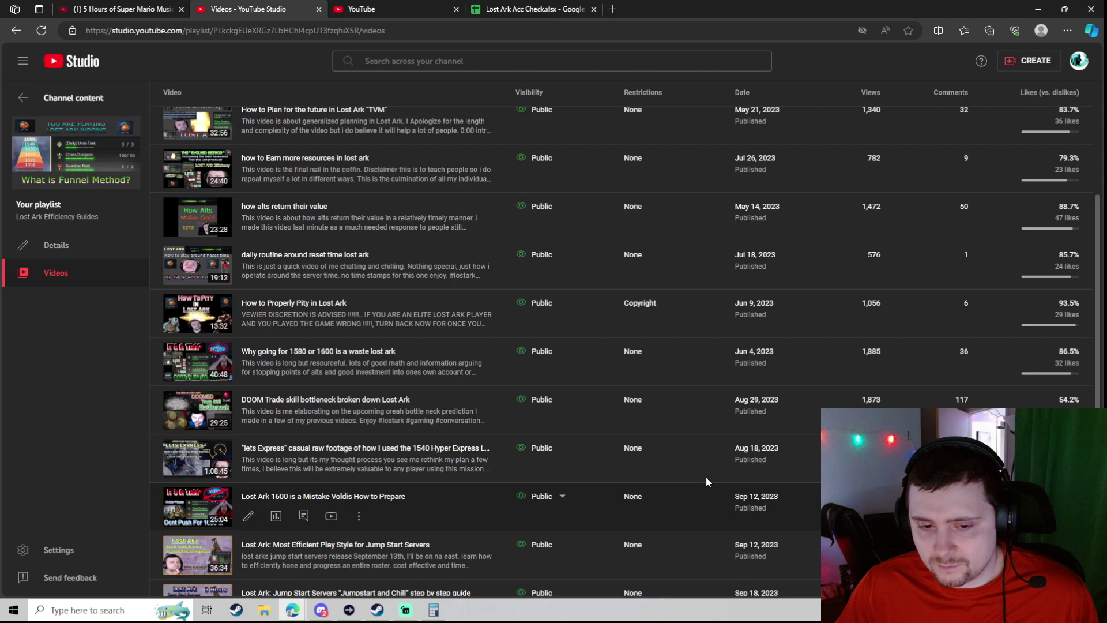
pyautogui.scroll(-7, 413, 471)
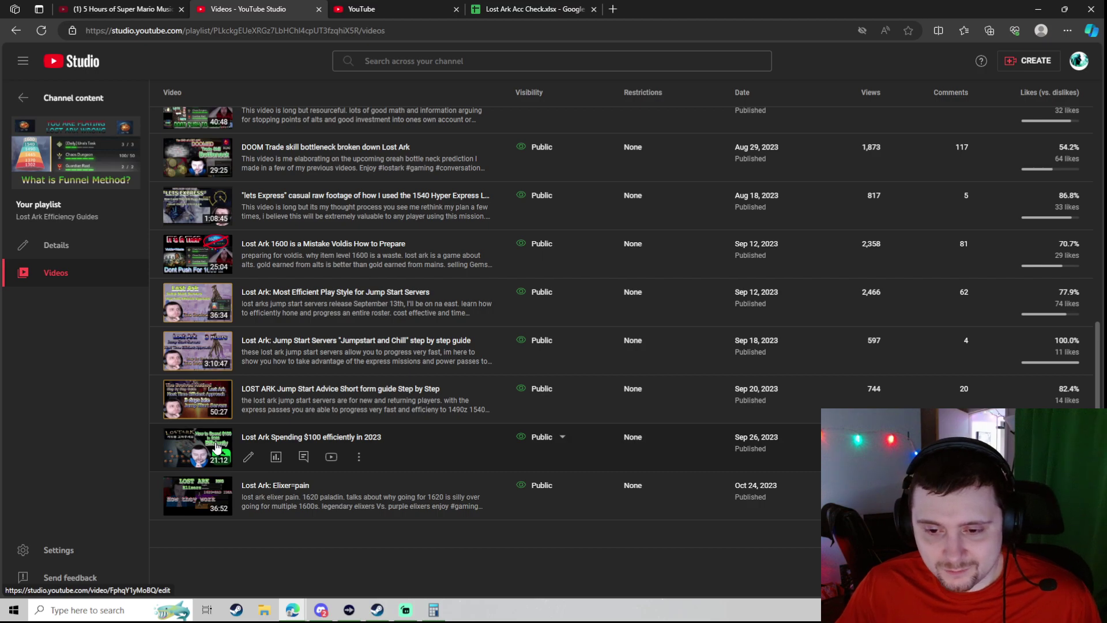
pyautogui.scroll(3, 222, 442)
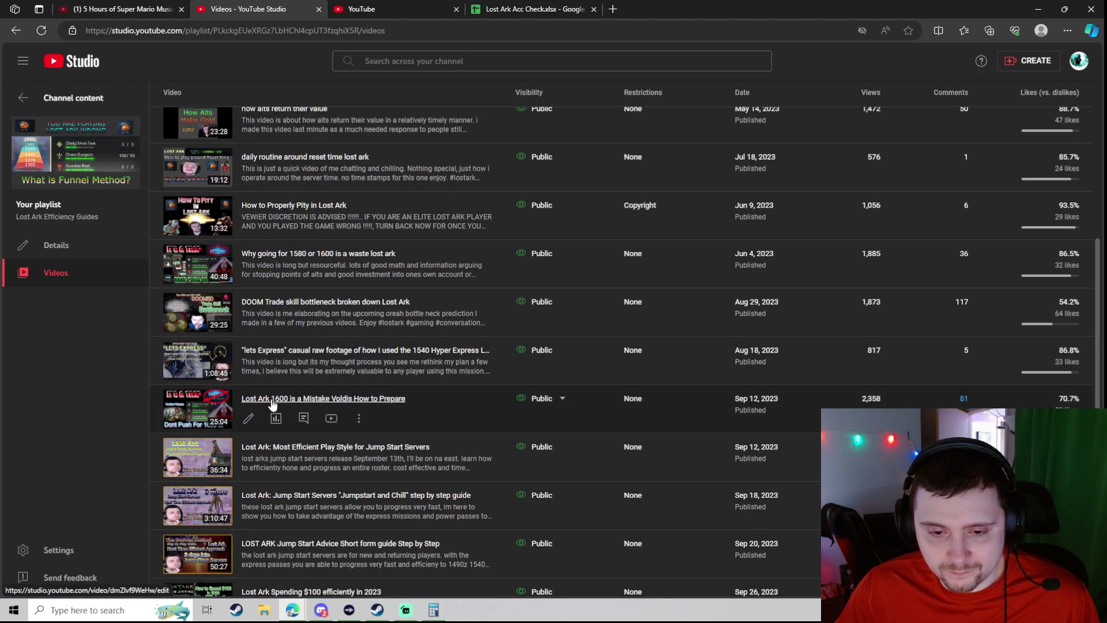
pyautogui.scroll(3, 300, 416)
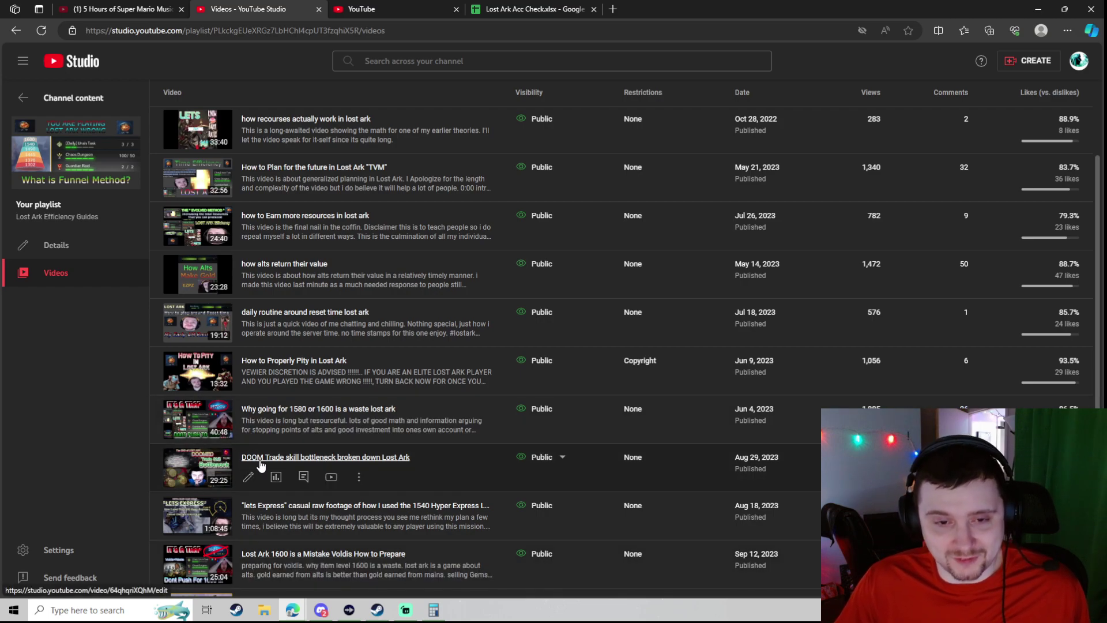
pyautogui.scroll(3, 259, 459)
pyautogui.scroll(-10, 268, 458)
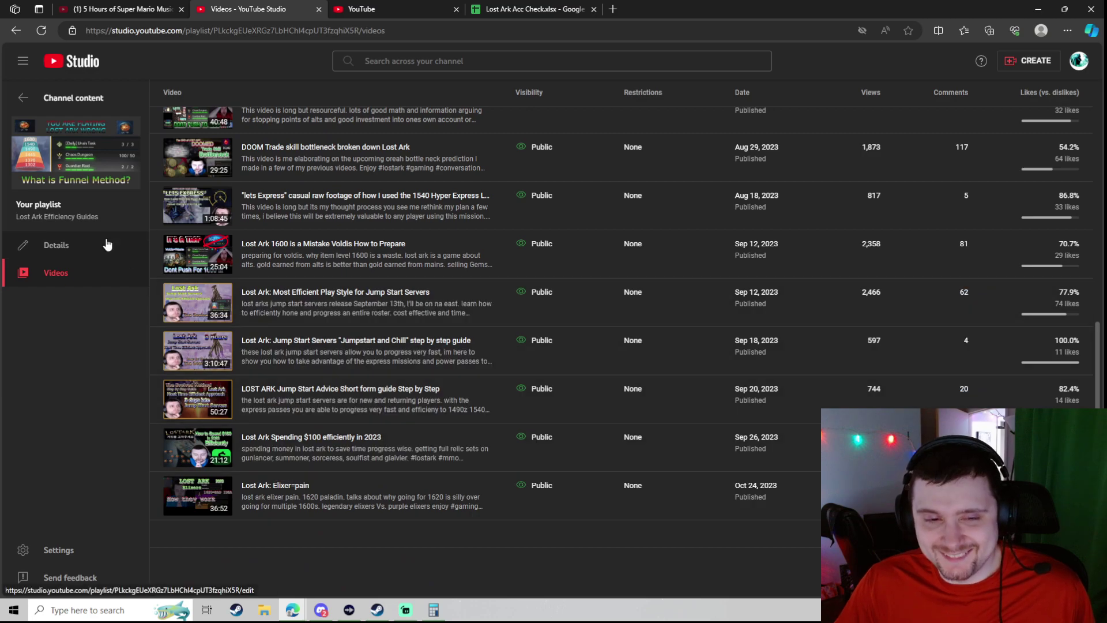
# Leave the playlist videos, return to the Lost Ark Acc Check spreadsheet, and select cell H17.
pyautogui.click(106, 245)
pyautogui.click(536, 8)
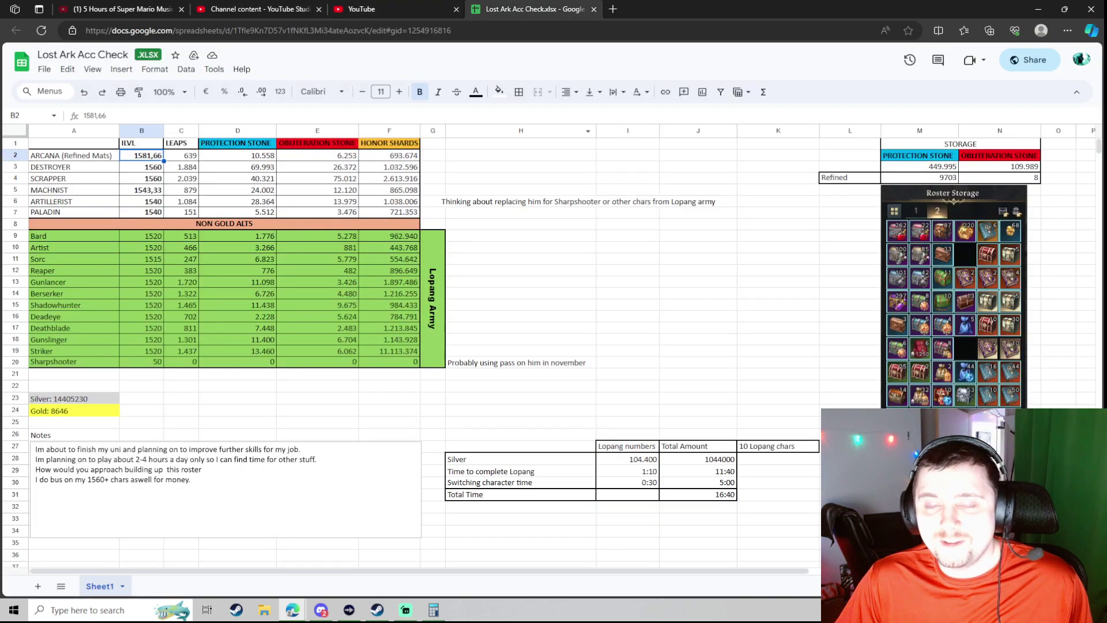
pyautogui.click(566, 328)
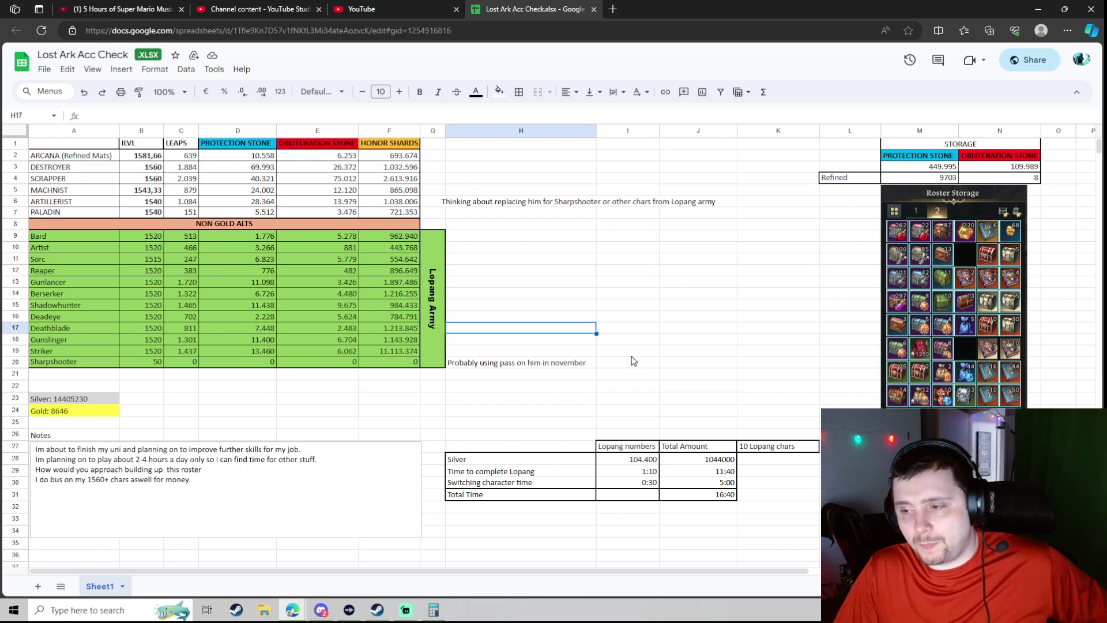
# Clear the calculator and bring it up over the enlarged Chaos Dungeon and Guardian rewards chart in Discord.
pyautogui.hotkey('alt', 'Tab')
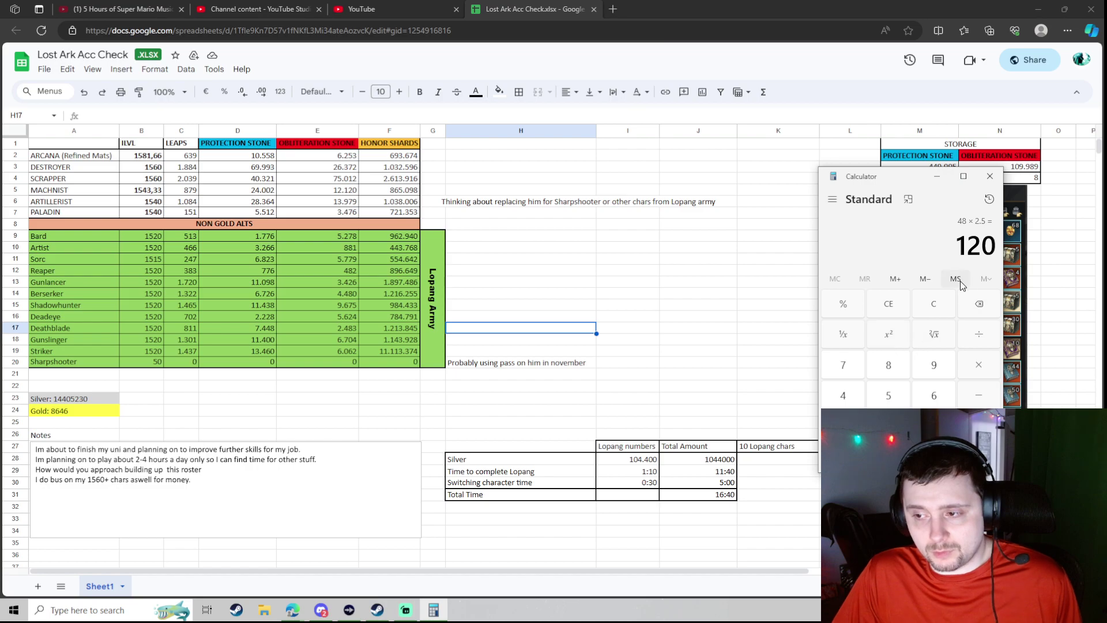
pyautogui.click(935, 306)
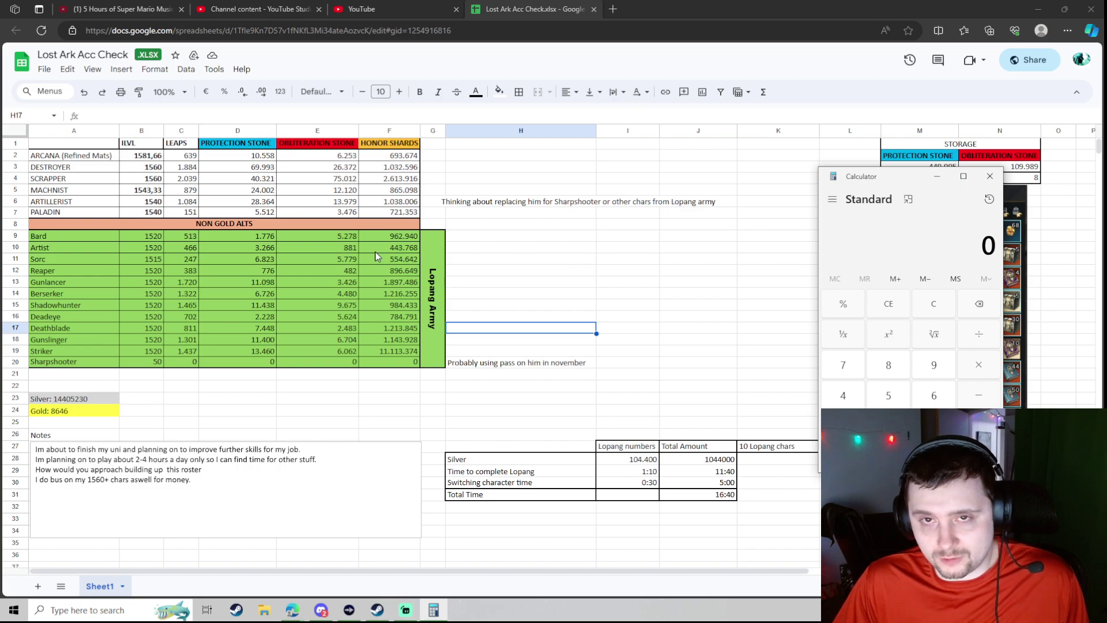
pyautogui.click(321, 610)
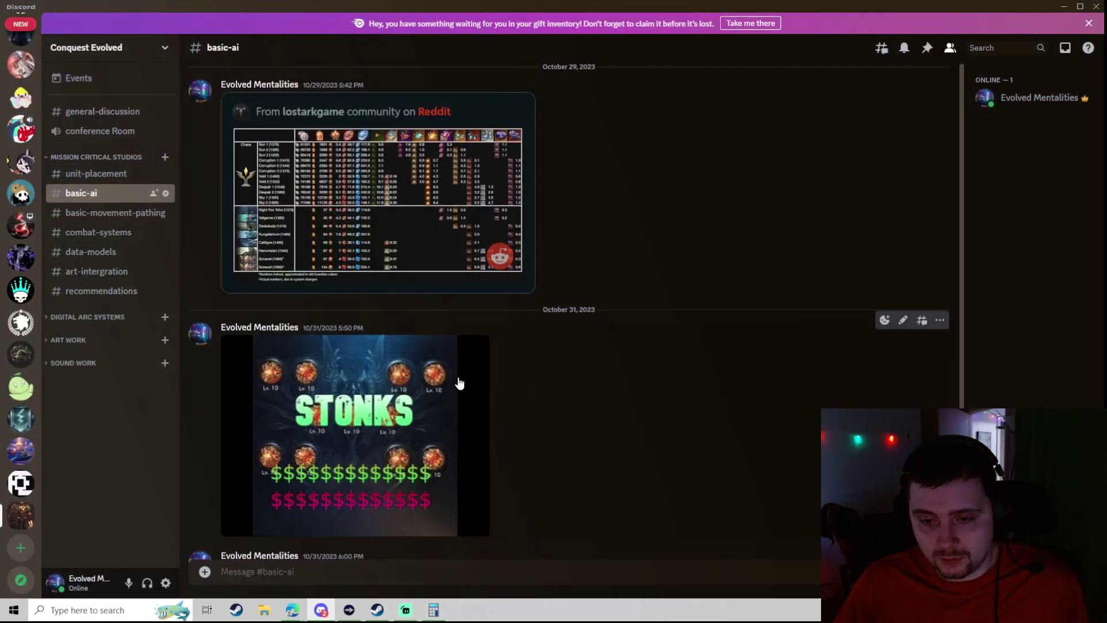
pyautogui.click(456, 386)
pyautogui.click(434, 610)
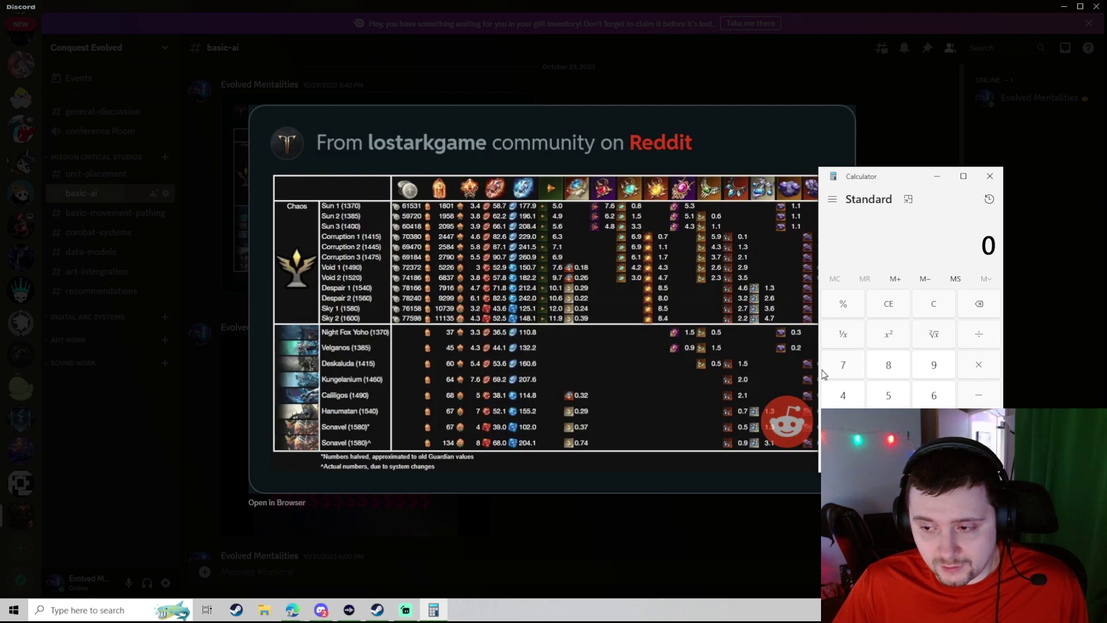
# Multiply 12 by 2 in the calculator and multiply that product by 7.
pyautogui.write('12')
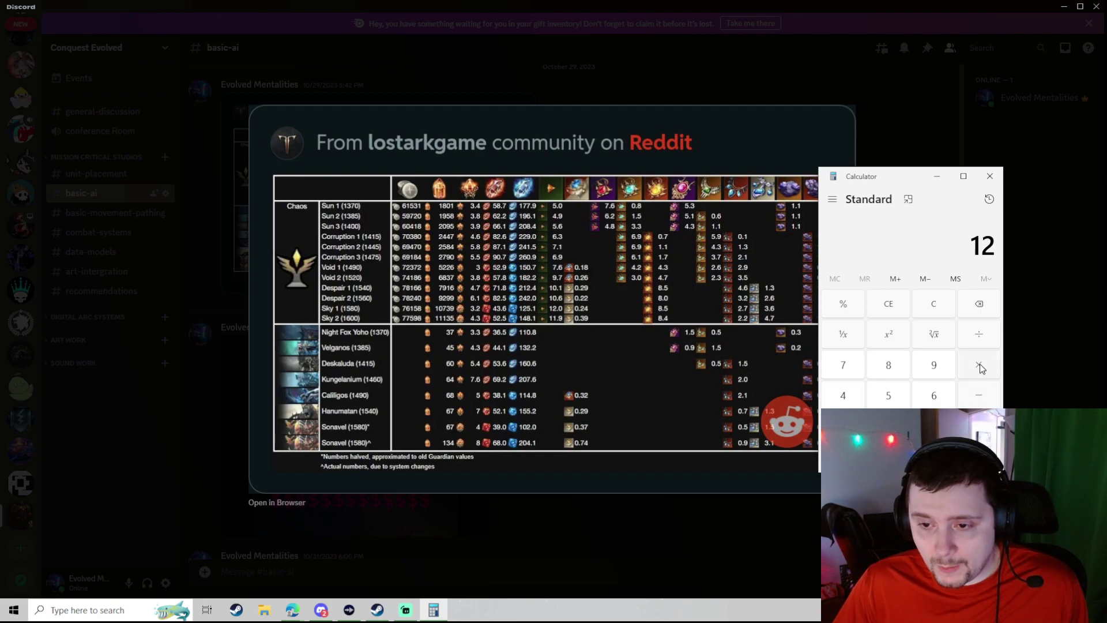
pyautogui.click(979, 364)
pyautogui.click(889, 426)
pyautogui.click(979, 456)
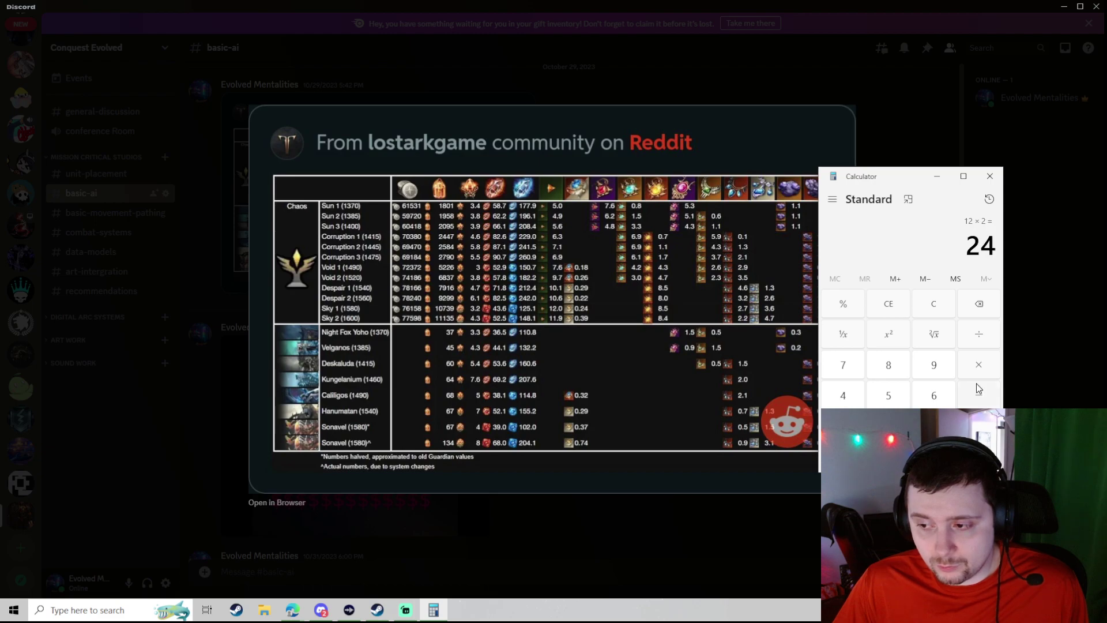
pyautogui.click(979, 364)
pyautogui.click(843, 365)
pyautogui.click(979, 457)
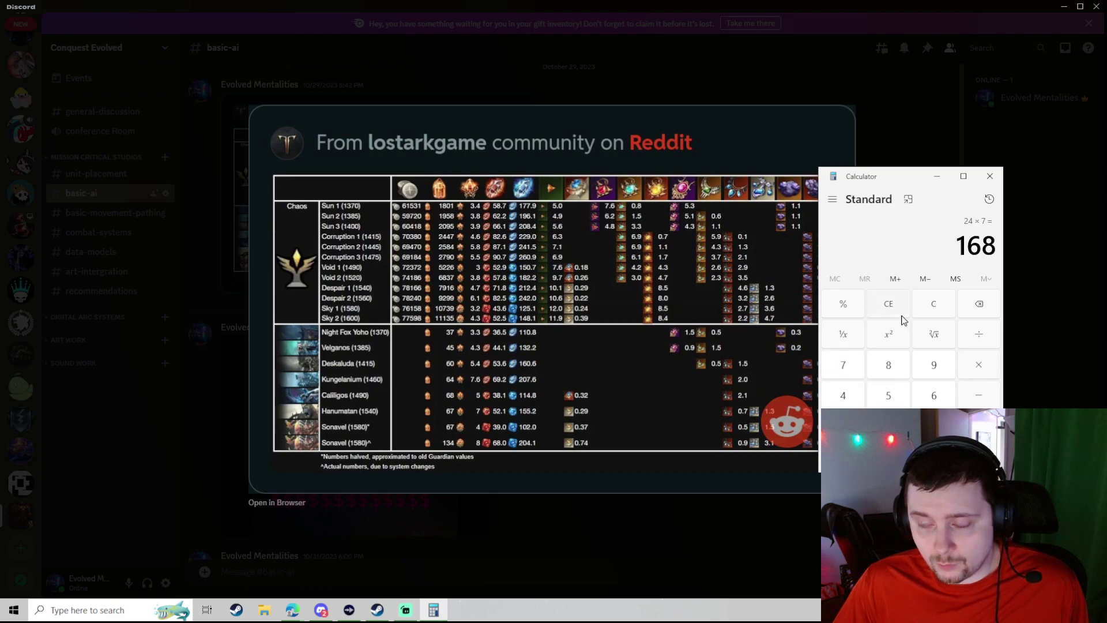
# Clear the calculator, multiply 18 by 3, and multiply that product by 2.5.
pyautogui.click(934, 305)
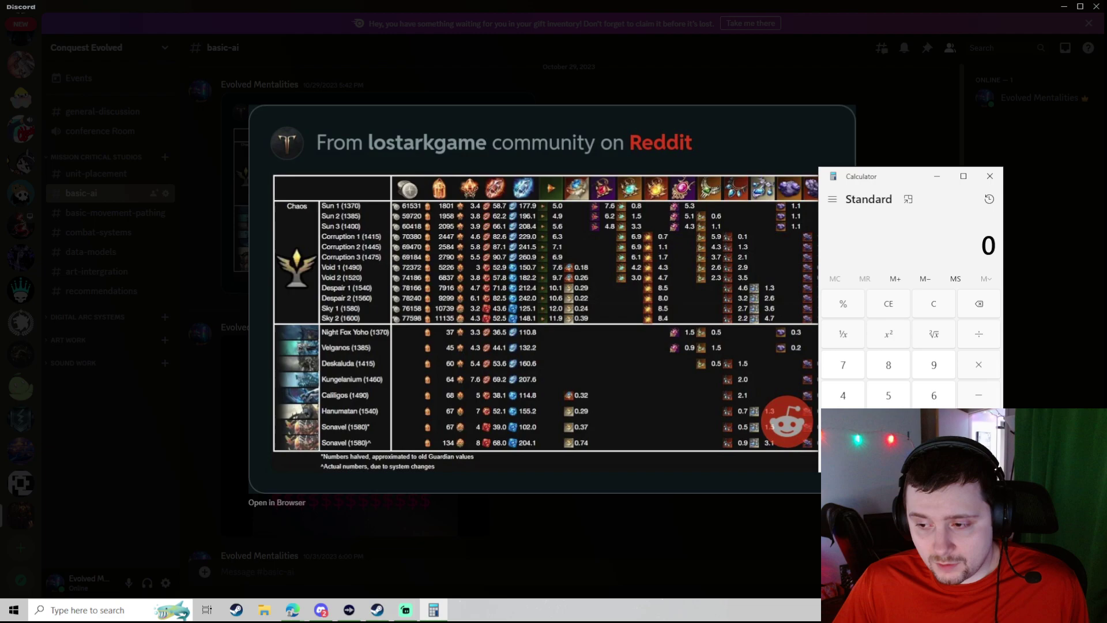
pyautogui.write('12')
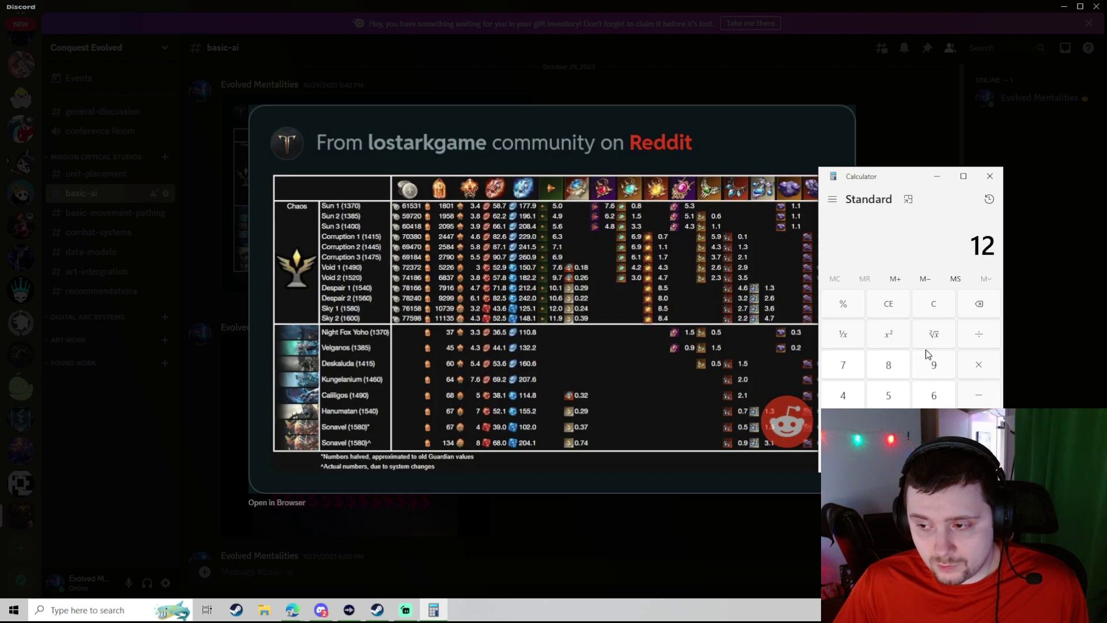
pyautogui.click(940, 309)
pyautogui.click(843, 426)
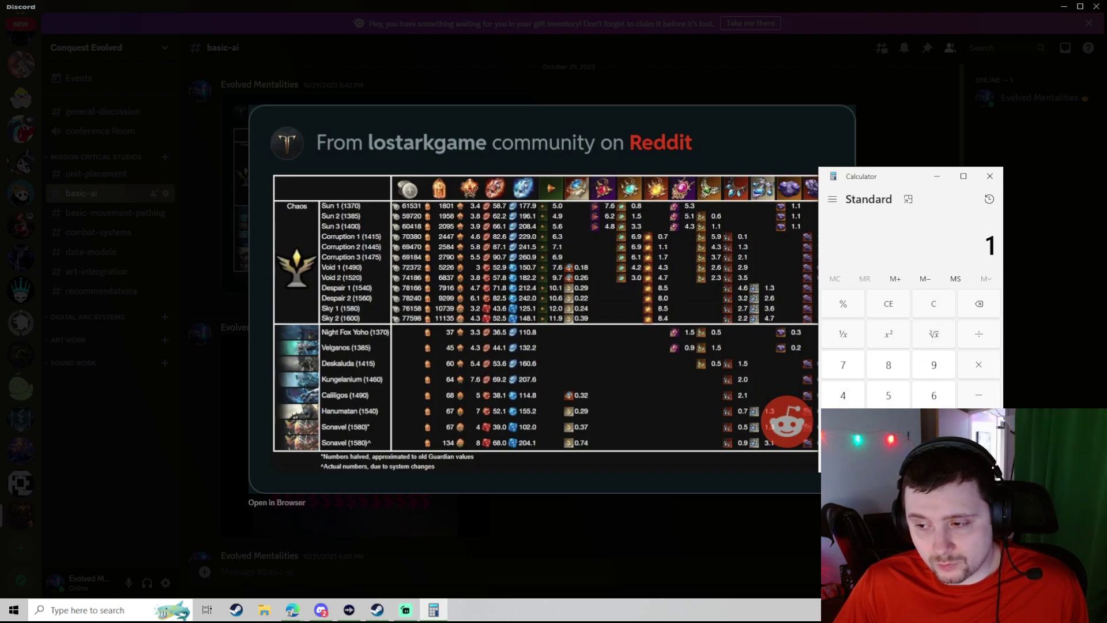
pyautogui.click(888, 364)
pyautogui.click(981, 366)
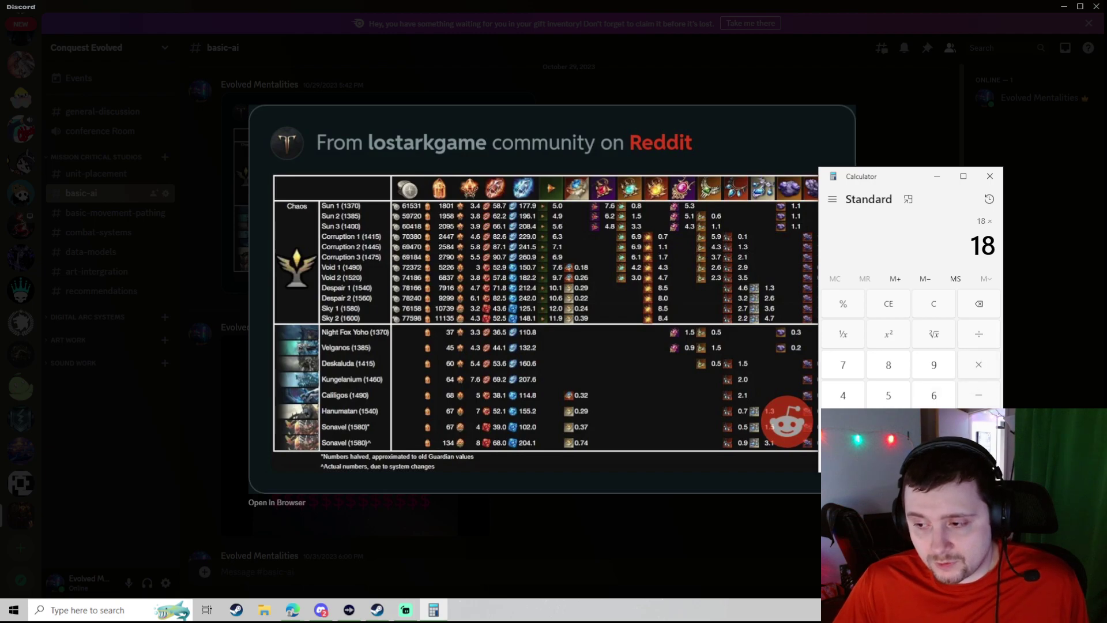
pyautogui.click(934, 425)
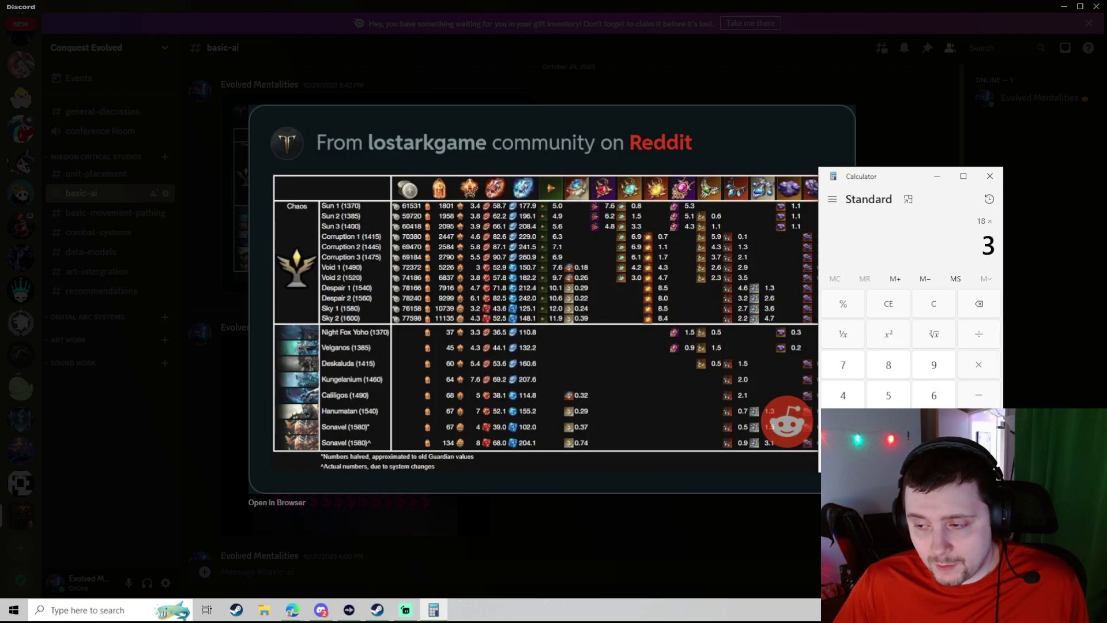
pyautogui.click(979, 365)
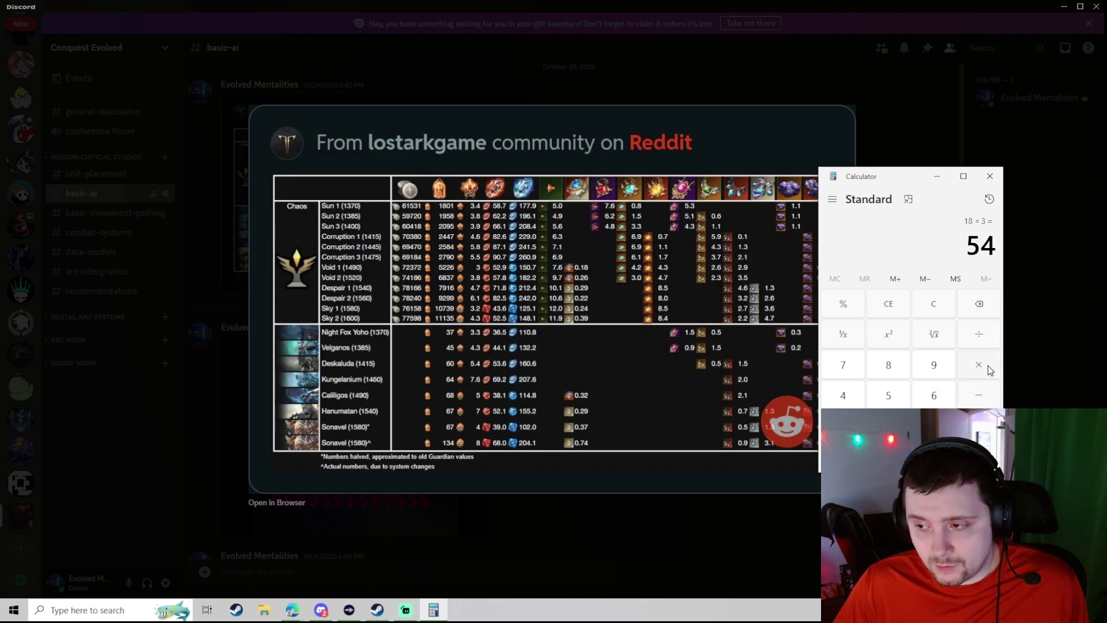
pyautogui.click(888, 425)
pyautogui.click(934, 456)
pyautogui.click(888, 395)
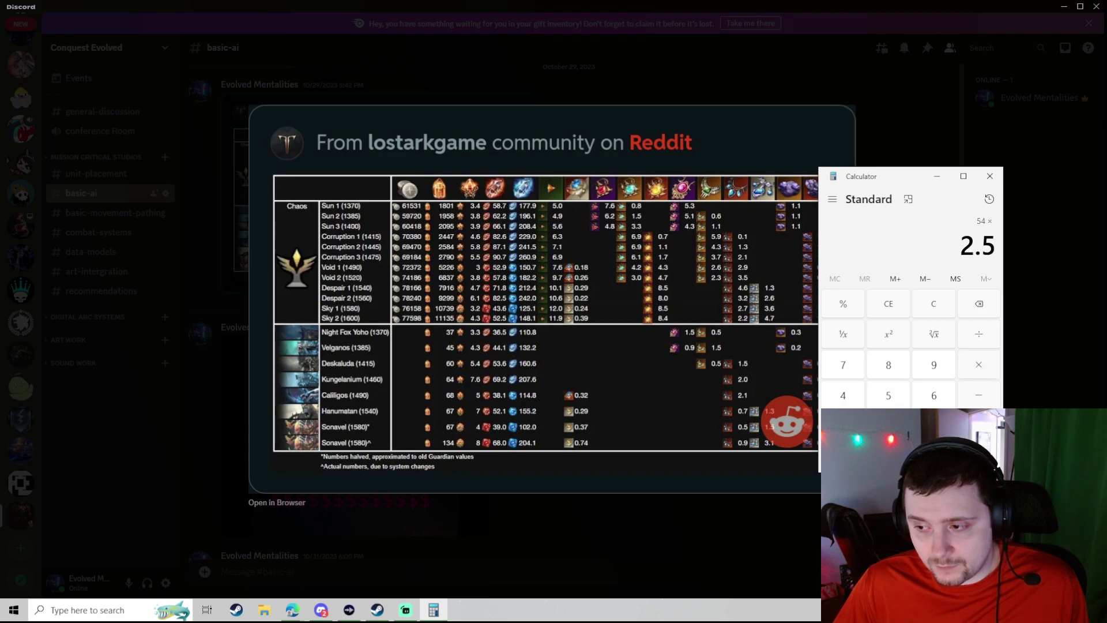
pyautogui.click(979, 456)
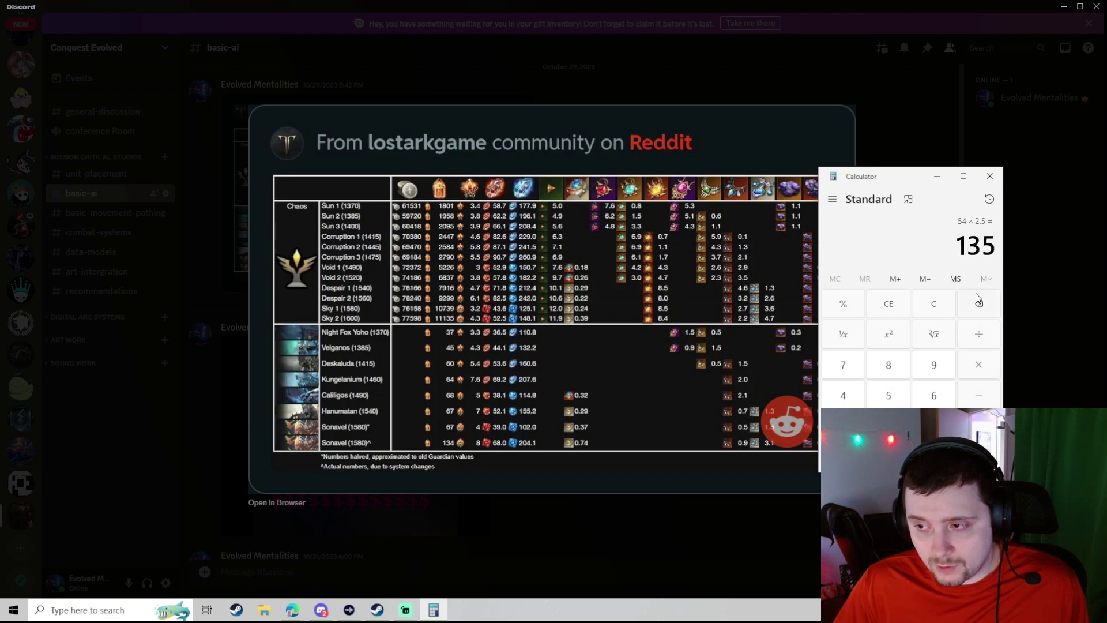
# Review the earlier calculations in the calculator's history and close the history.
pyautogui.click(990, 199)
pyautogui.scroll(-1, 967, 354)
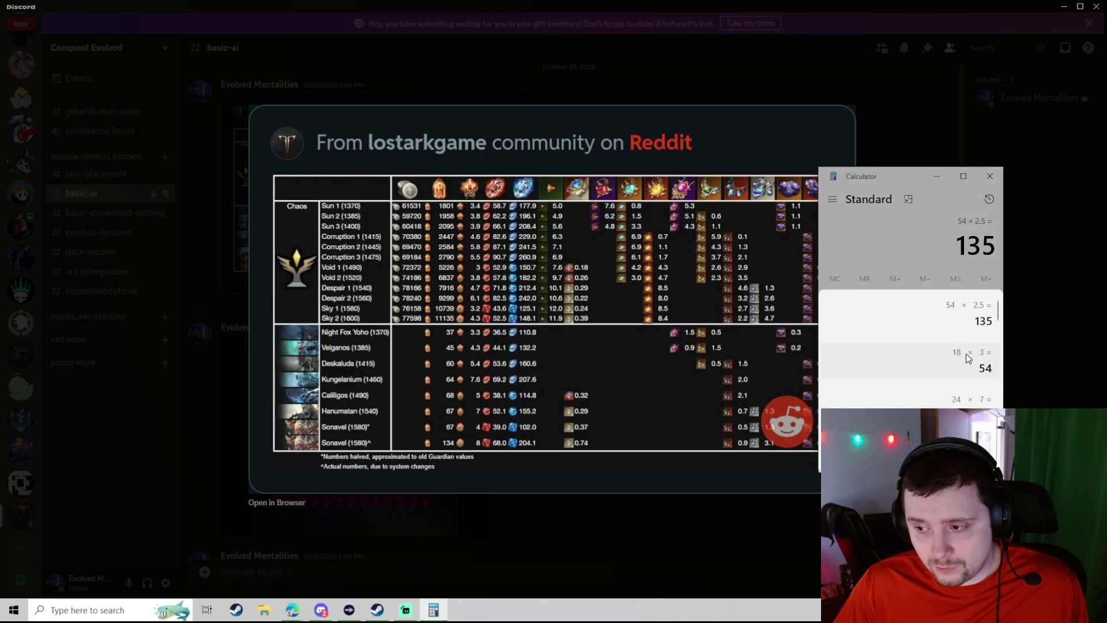
pyautogui.scroll(-2, 979, 389)
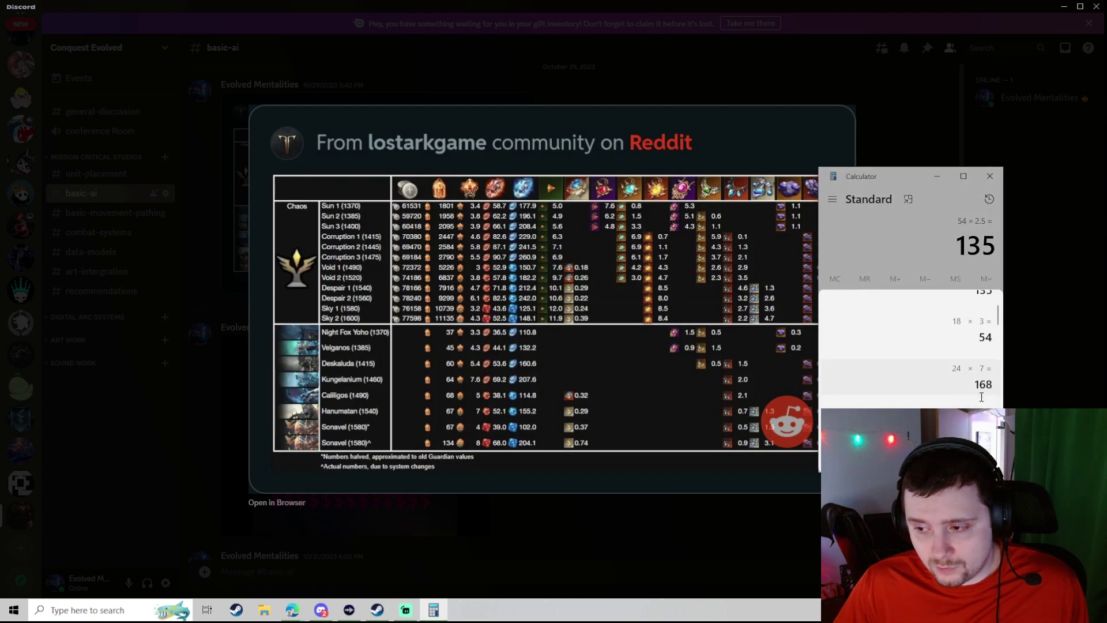
pyautogui.scroll(3, 981, 395)
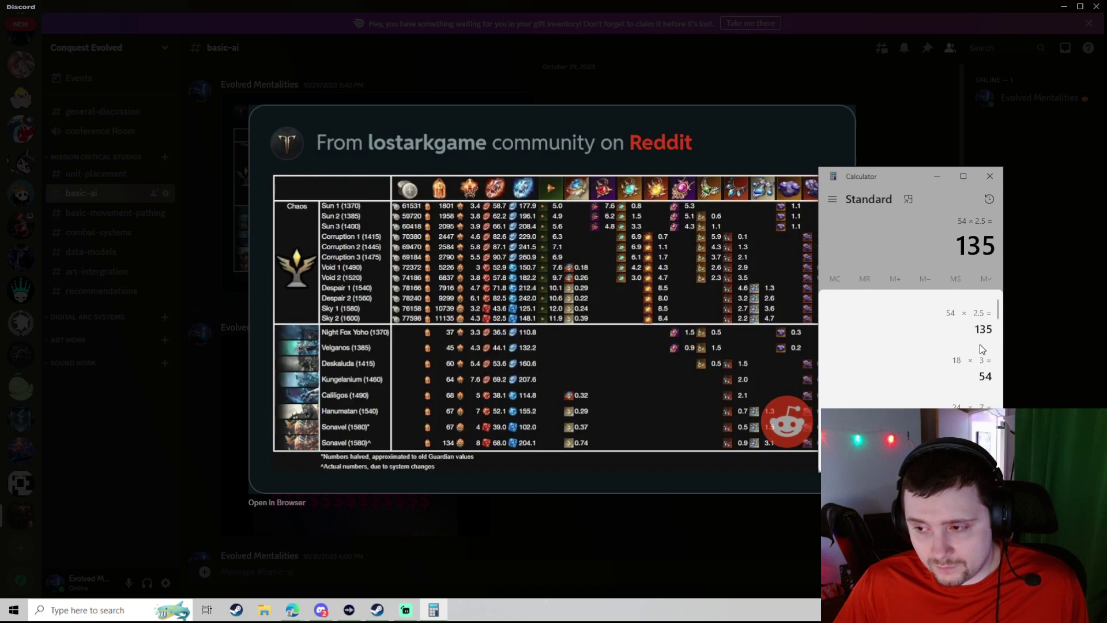
pyautogui.scroll(-1, 980, 344)
pyautogui.scroll(-2, 979, 345)
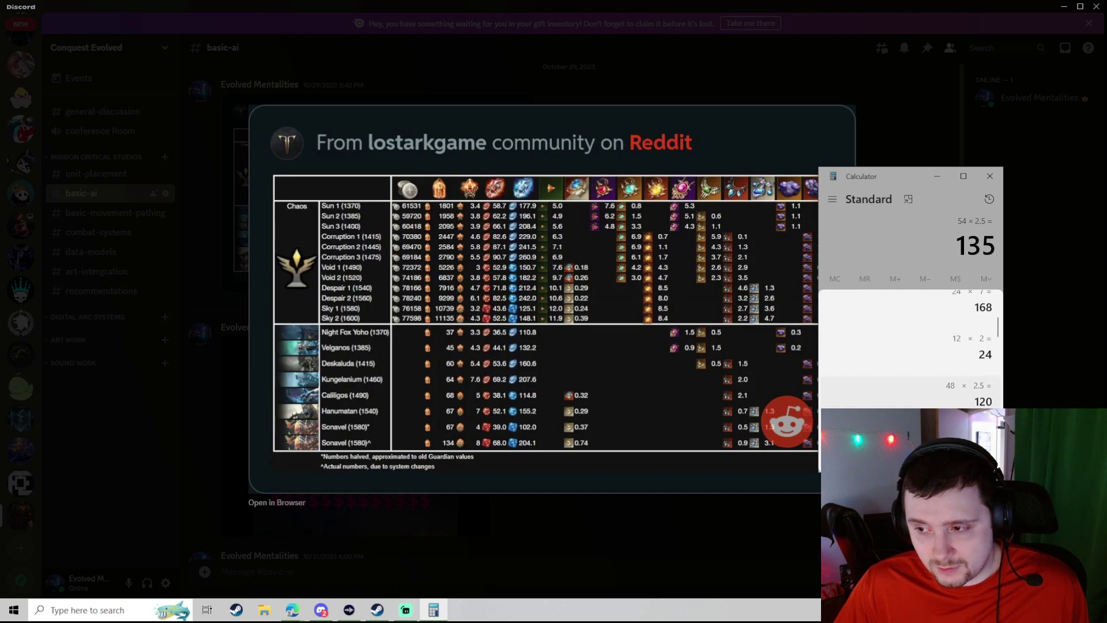
pyautogui.scroll(1, 975, 392)
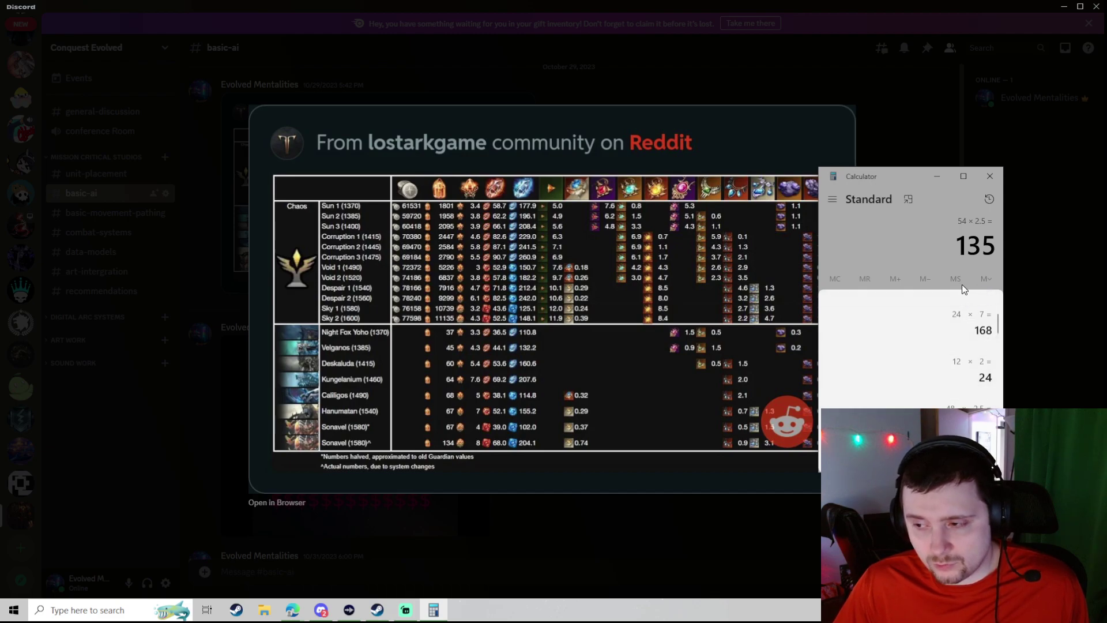
pyautogui.click(898, 244)
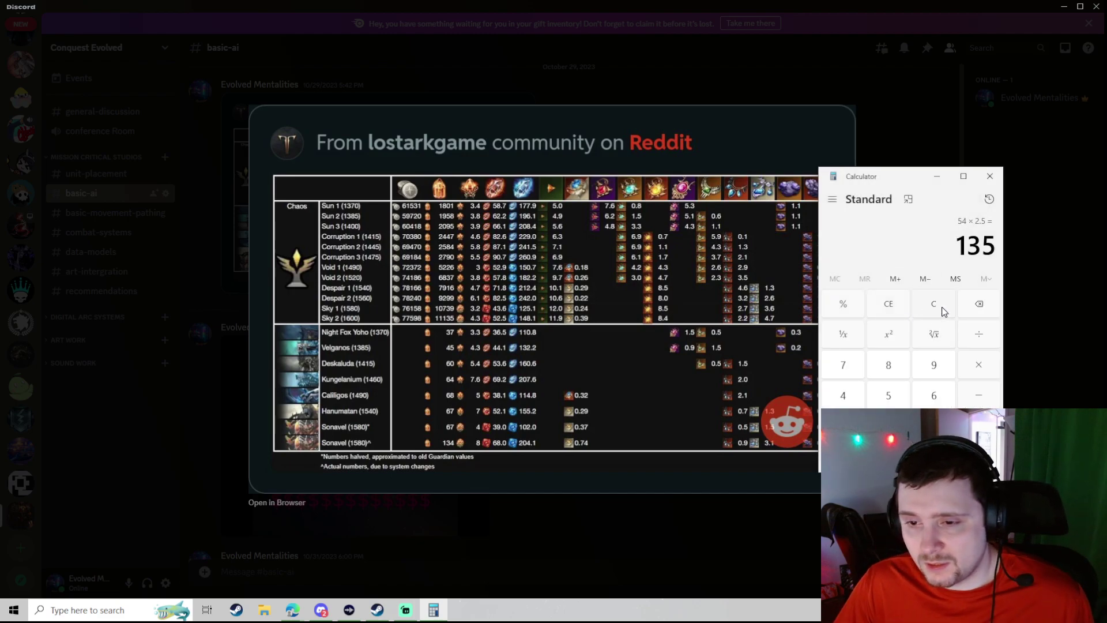
# Clear the calculator and multiply 18 by 3.
pyautogui.click(938, 306)
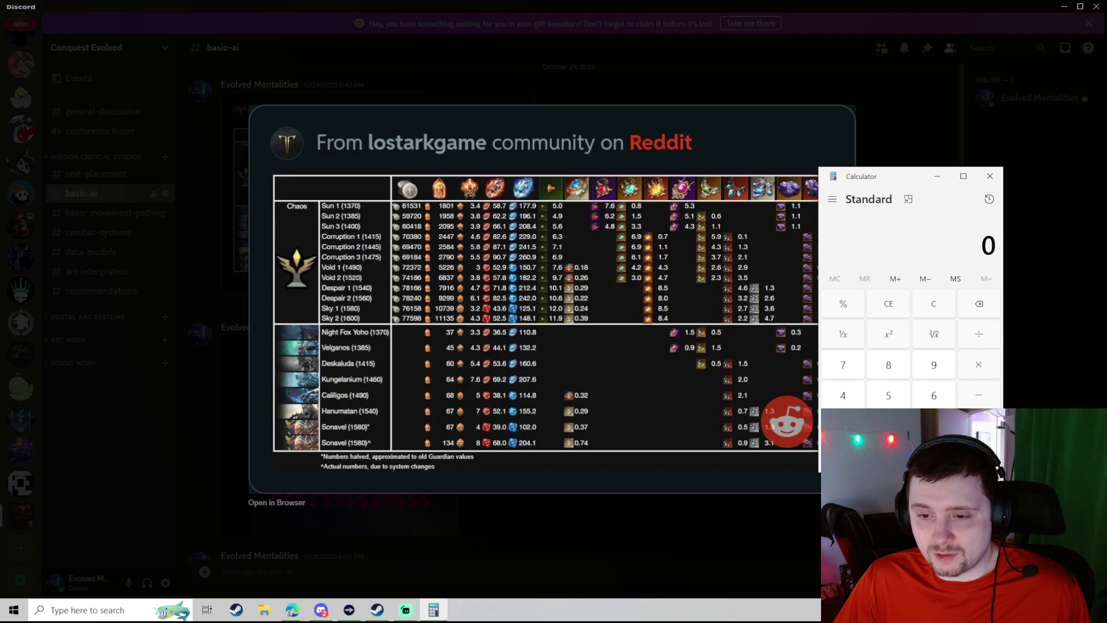
pyautogui.click(843, 426)
pyautogui.click(901, 376)
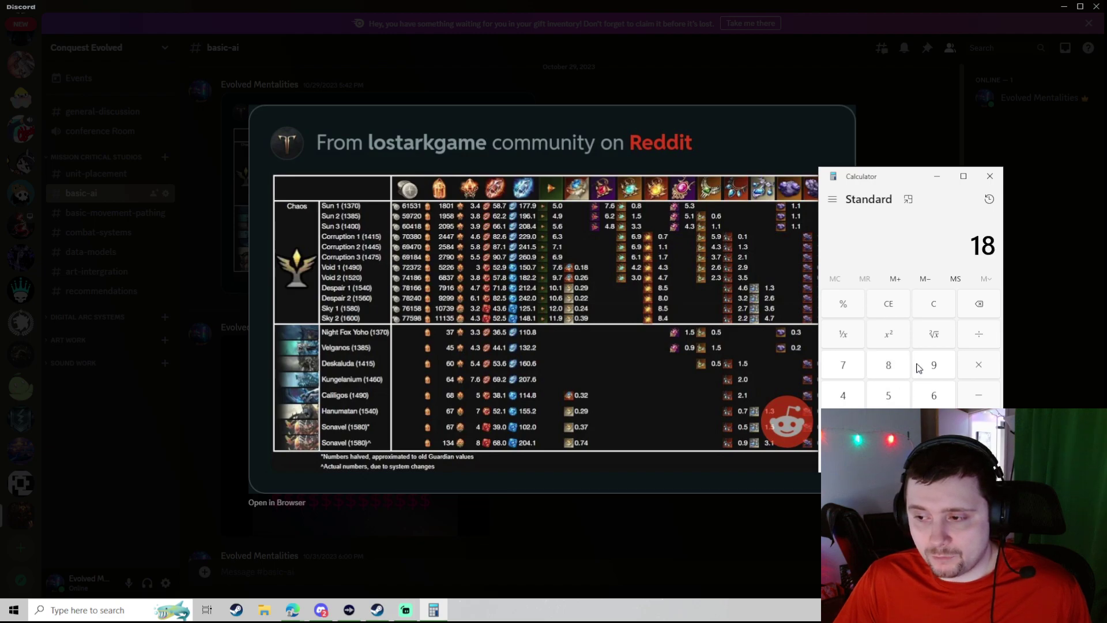
pyautogui.click(991, 370)
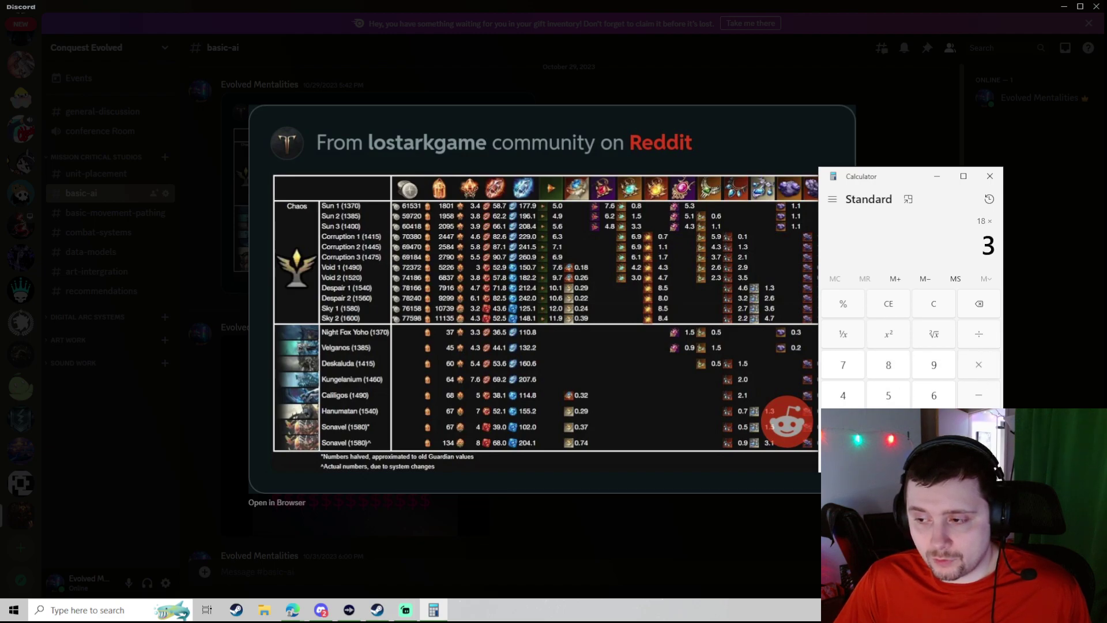
pyautogui.click(979, 457)
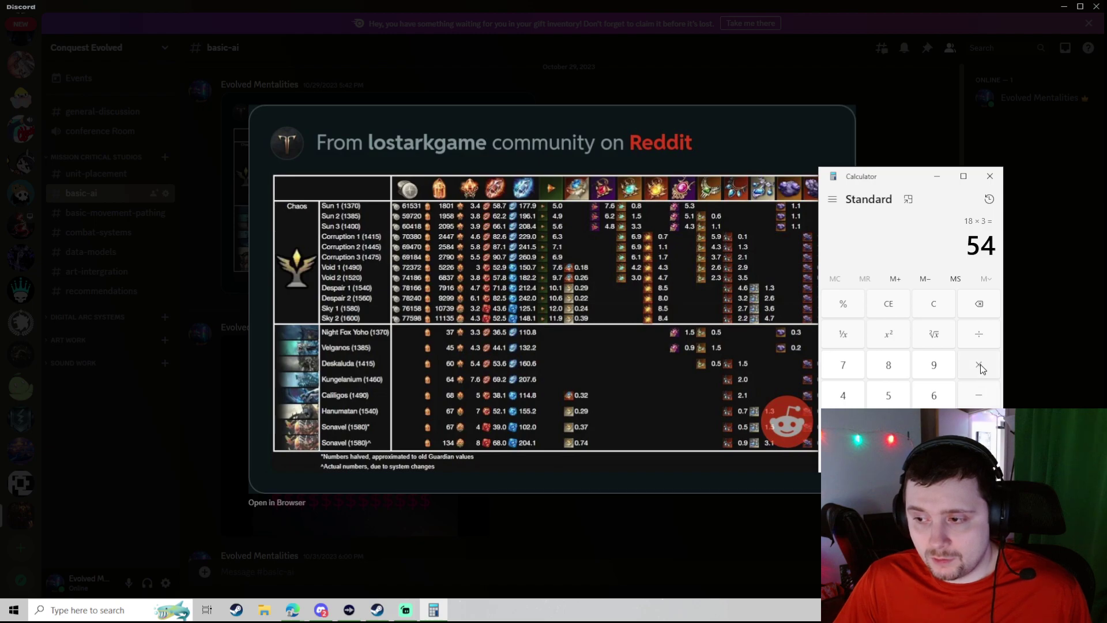
# Multiply the product of 18 and 3 by 2, and multiply that result by 2.5.
pyautogui.click(981, 364)
pyautogui.click(889, 456)
pyautogui.click(979, 364)
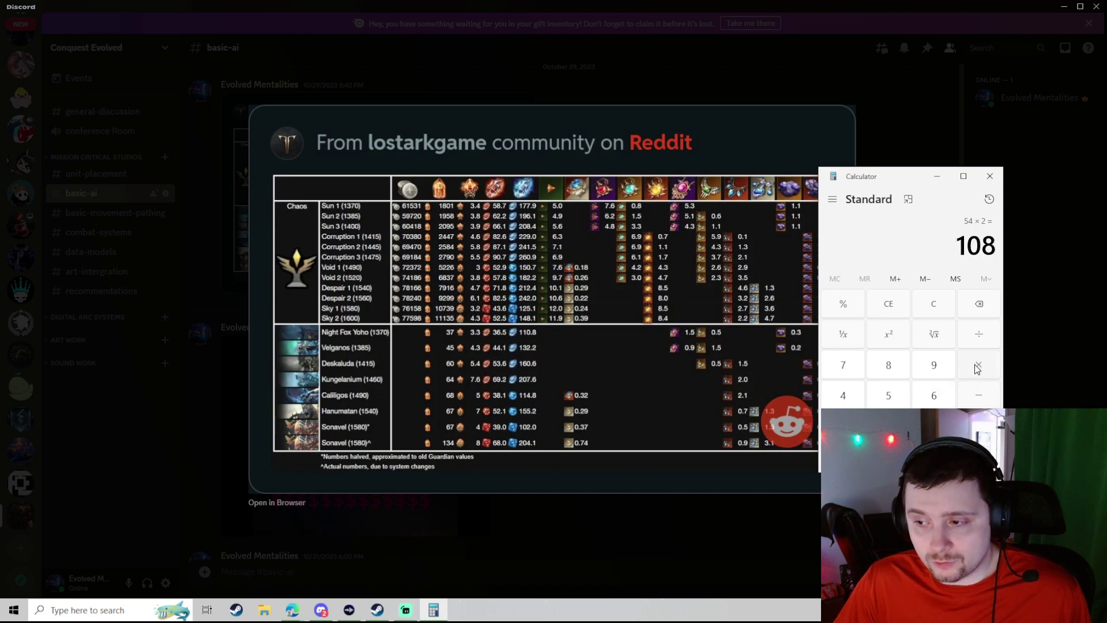
pyautogui.click(888, 456)
pyautogui.click(934, 456)
pyautogui.click(889, 395)
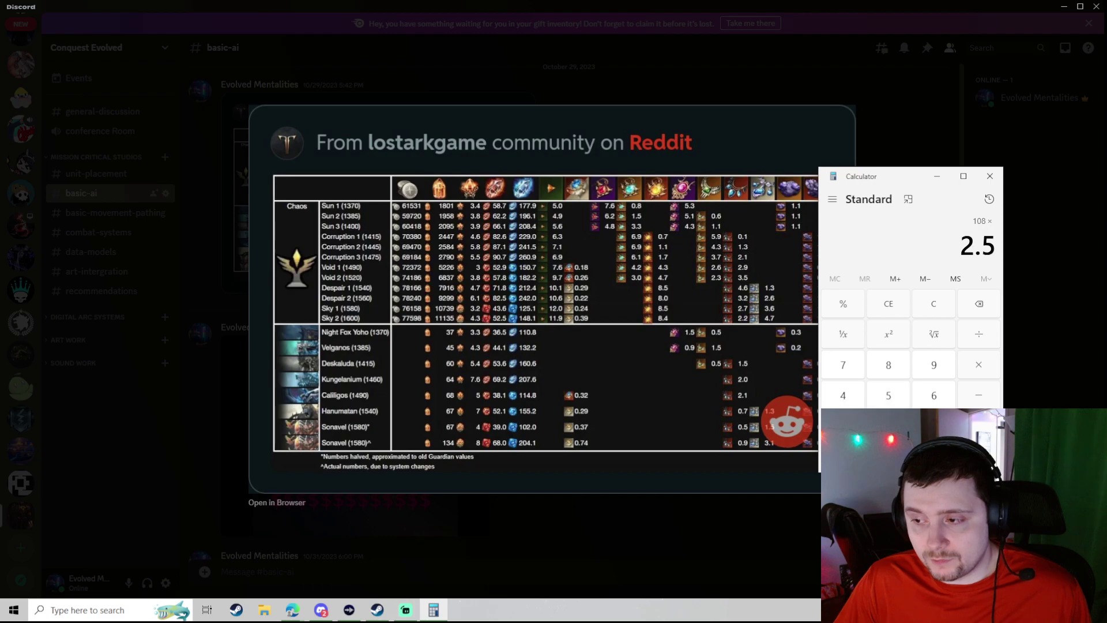
pyautogui.click(979, 457)
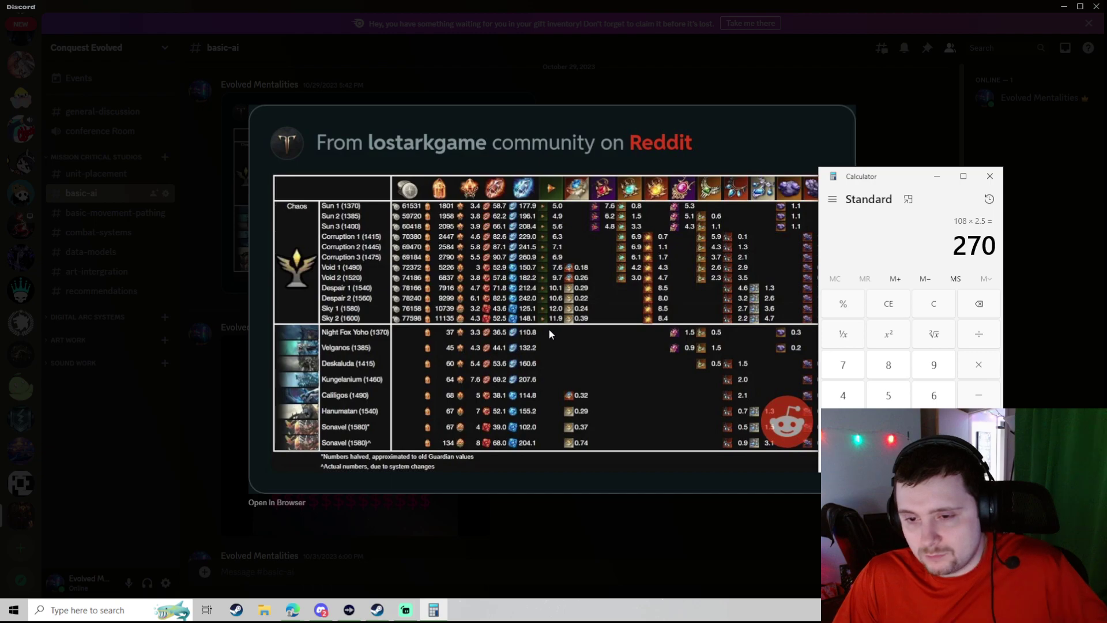
# Clear the calculator and multiply 82 by 2.
pyautogui.click(937, 304)
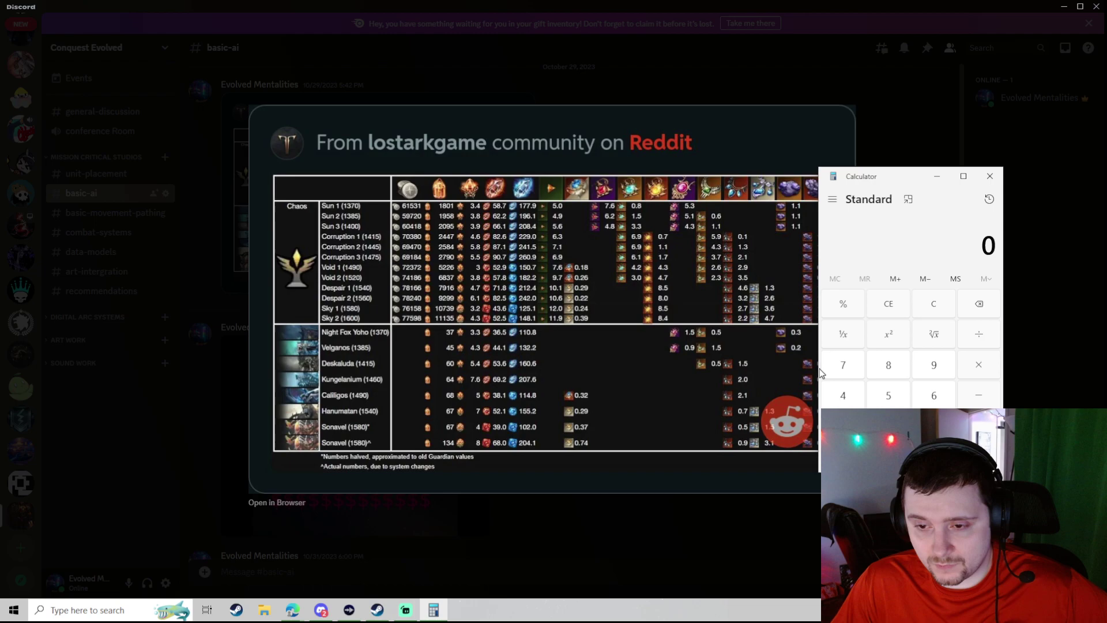
pyautogui.click(890, 368)
pyautogui.click(889, 426)
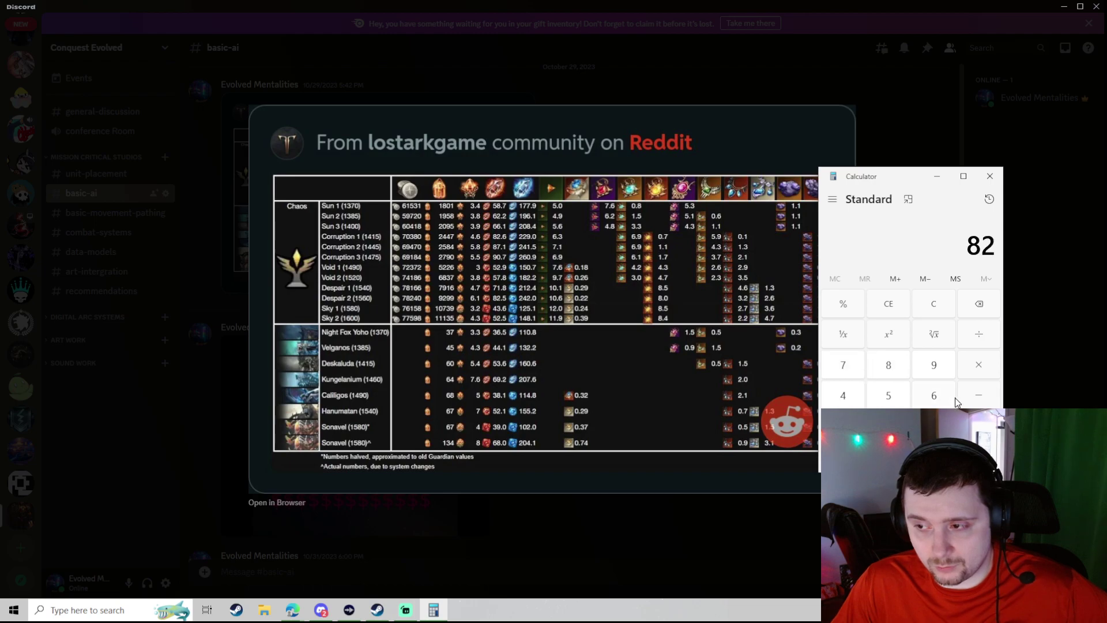
pyautogui.click(979, 365)
pyautogui.click(889, 426)
pyautogui.click(979, 456)
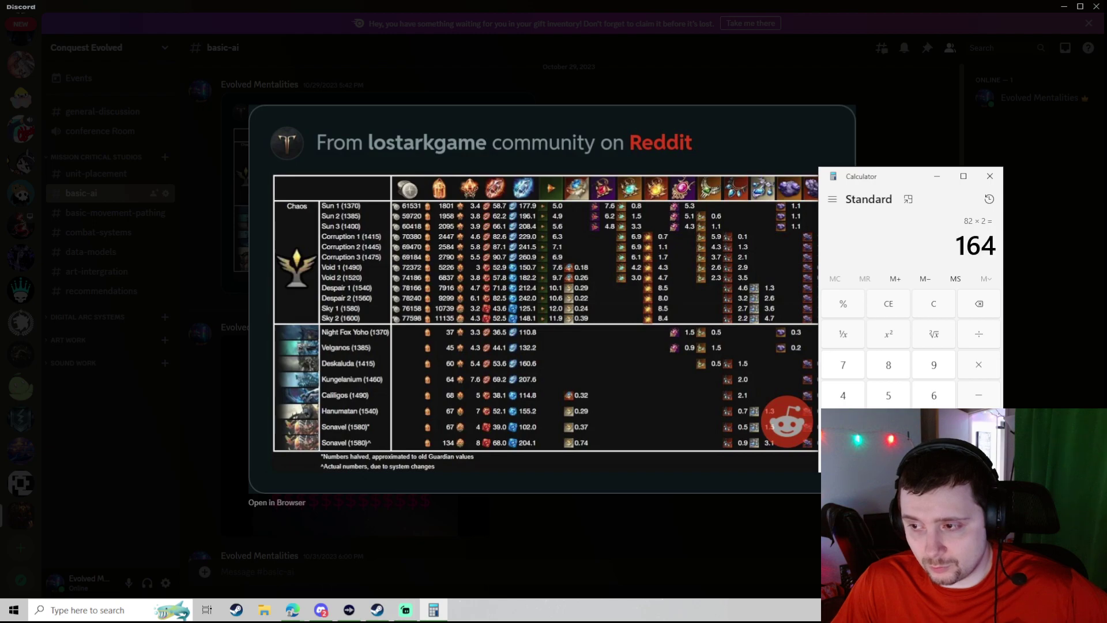
pyautogui.click(979, 365)
# Clear the calculator and multiply 130 by 2.5.
pyautogui.click(928, 307)
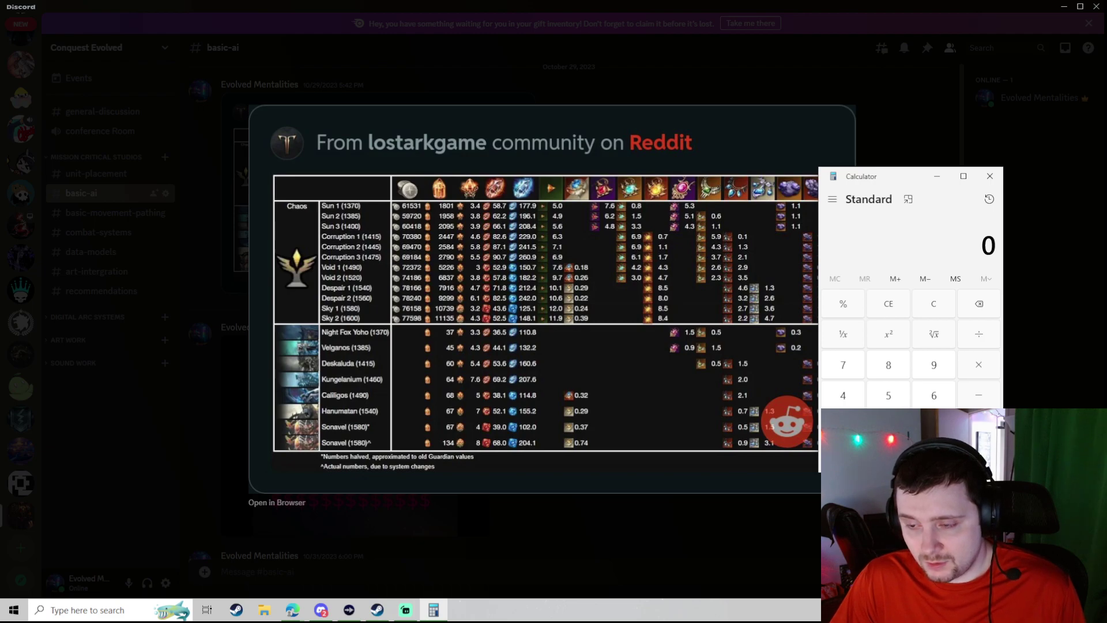
pyautogui.press('1')
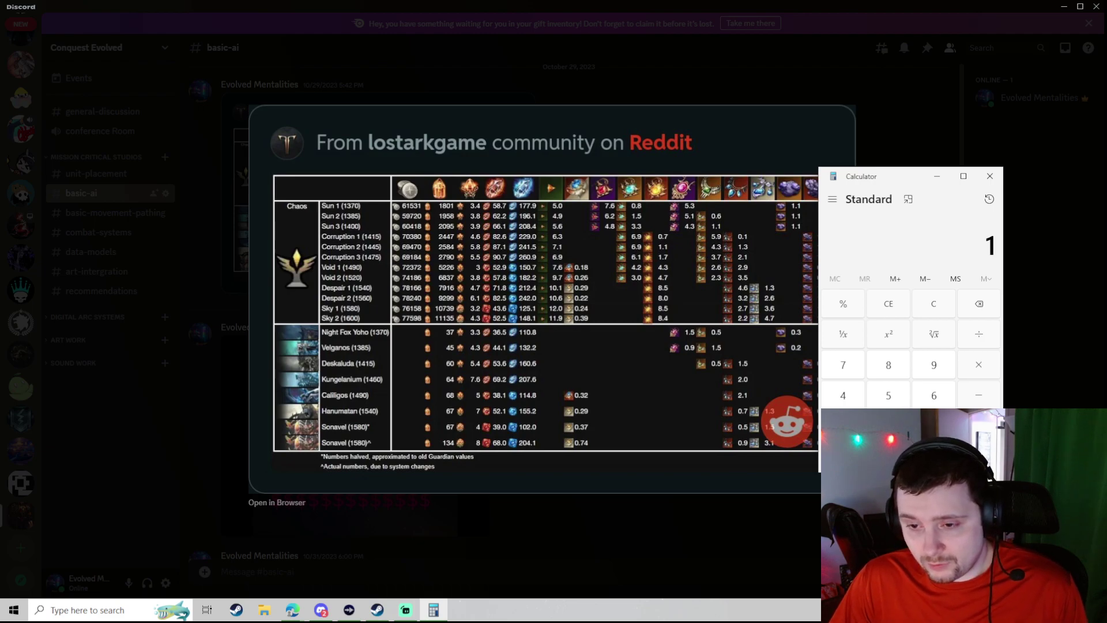
pyautogui.press('3')
pyautogui.press('0')
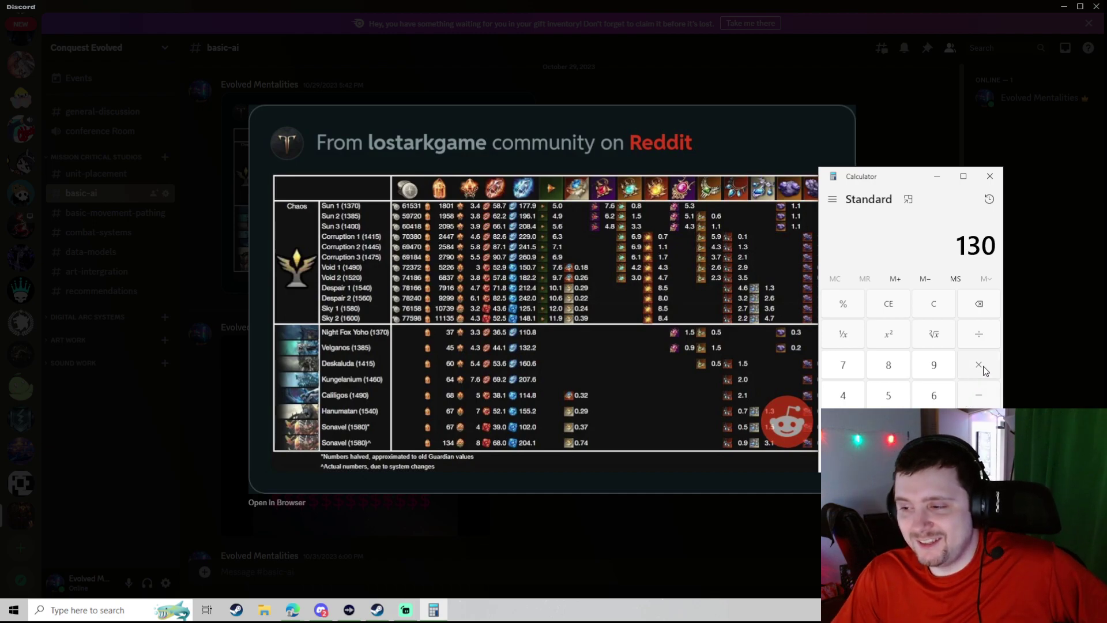
pyautogui.press('*')
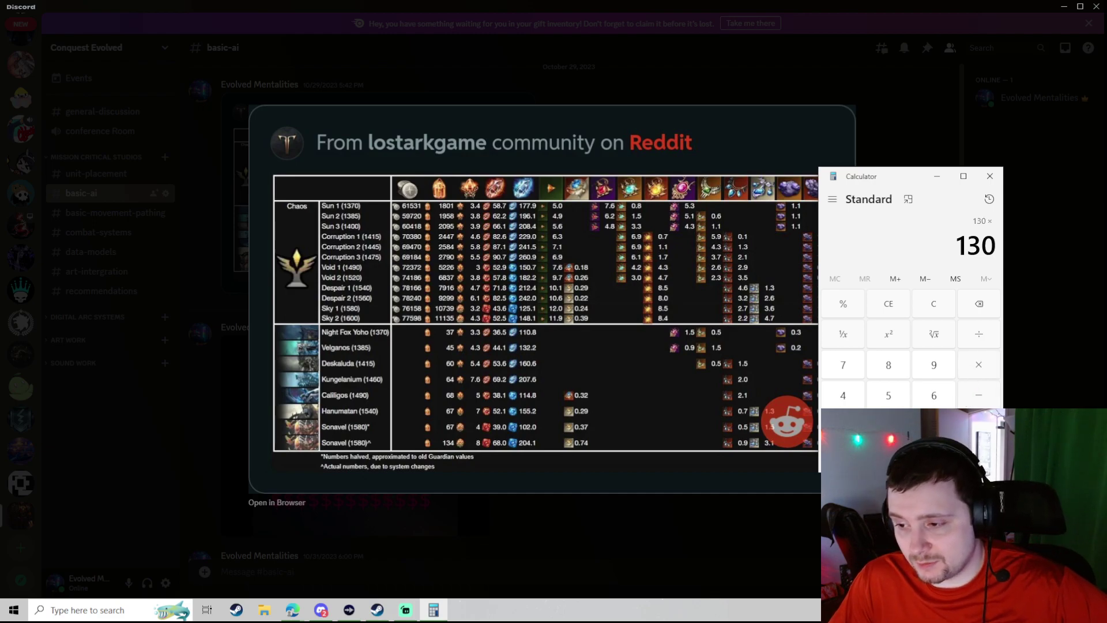
pyautogui.click(889, 425)
pyautogui.click(934, 455)
pyautogui.click(881, 390)
pyautogui.click(980, 455)
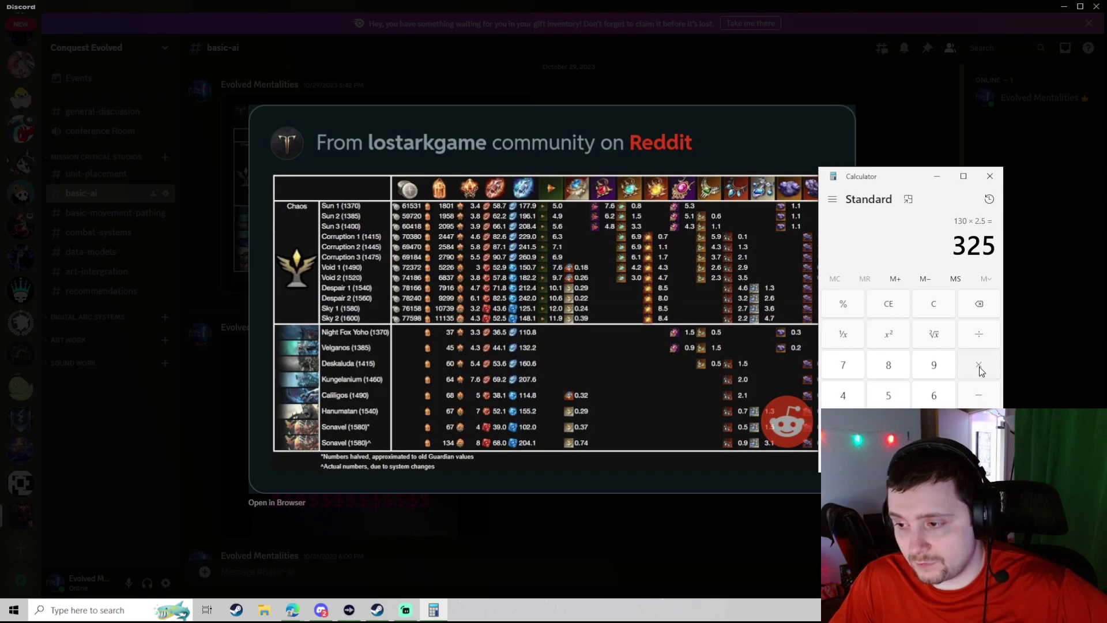
# Multiply the product of 130 and 2.5 by 2, and multiply that result by 3.
pyautogui.click(981, 369)
pyautogui.press('2')
pyautogui.press('Return')
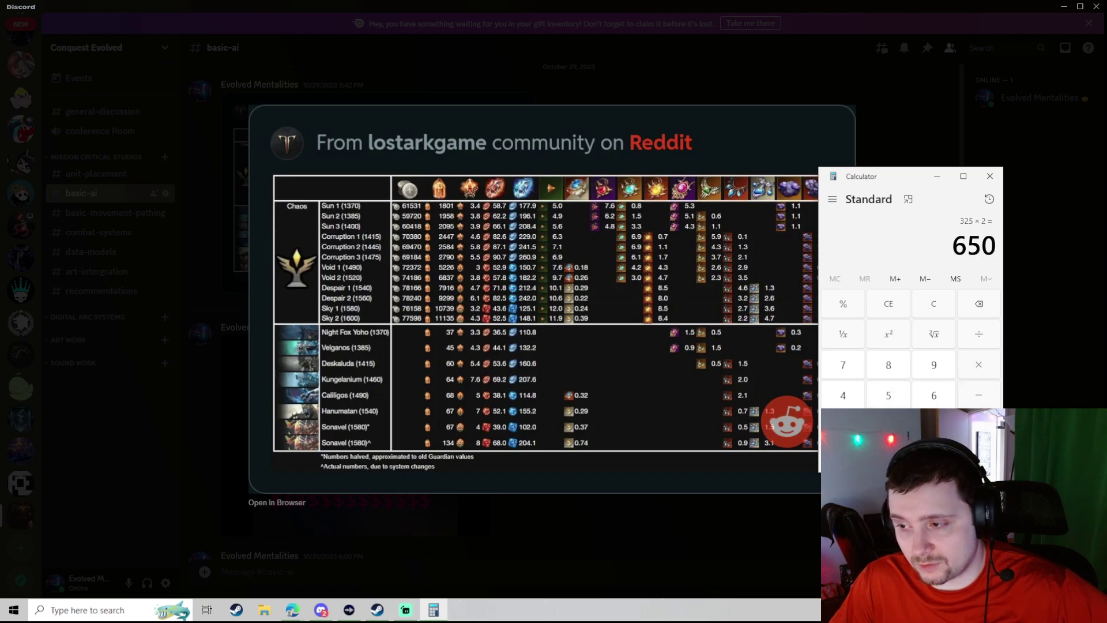
pyautogui.click(979, 367)
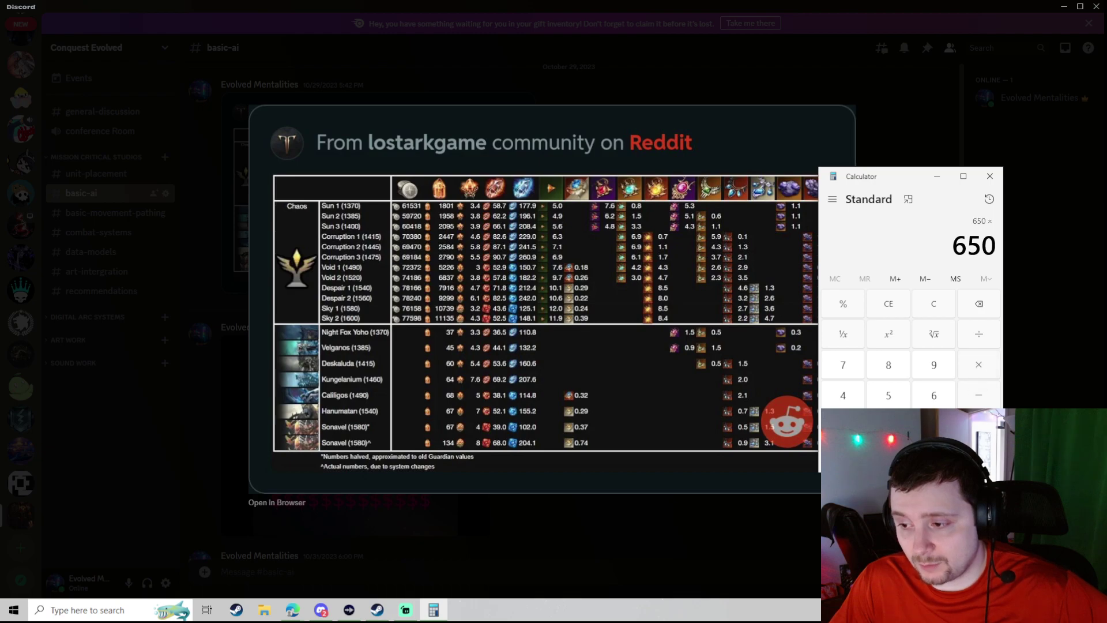
pyautogui.press('3')
pyautogui.press('Return')
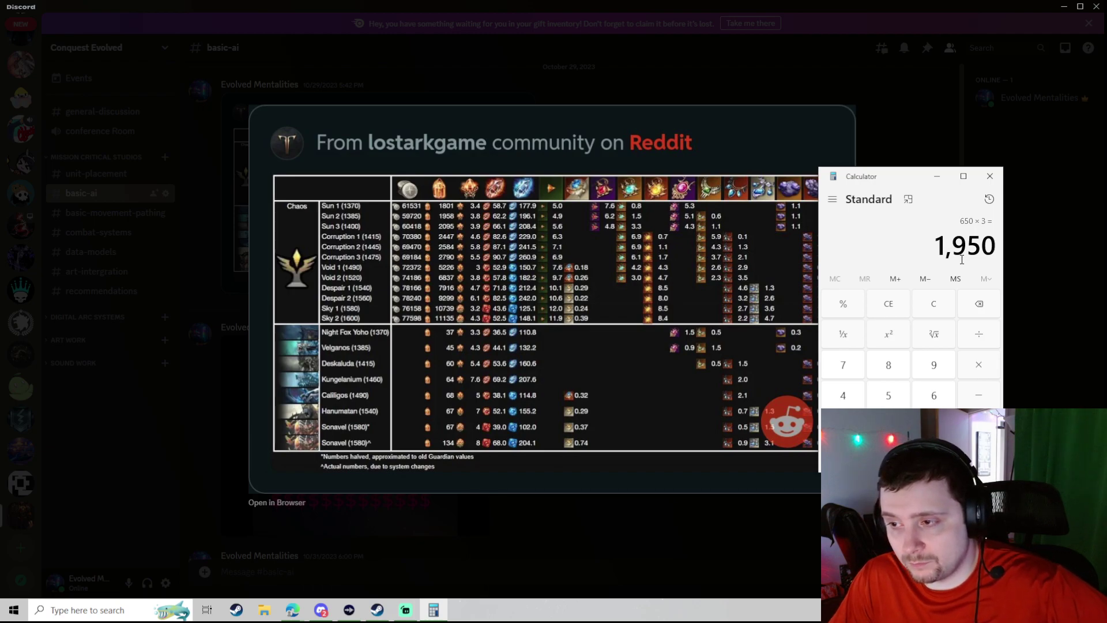
# Divide the current calculator result by 5.
pyautogui.click(981, 340)
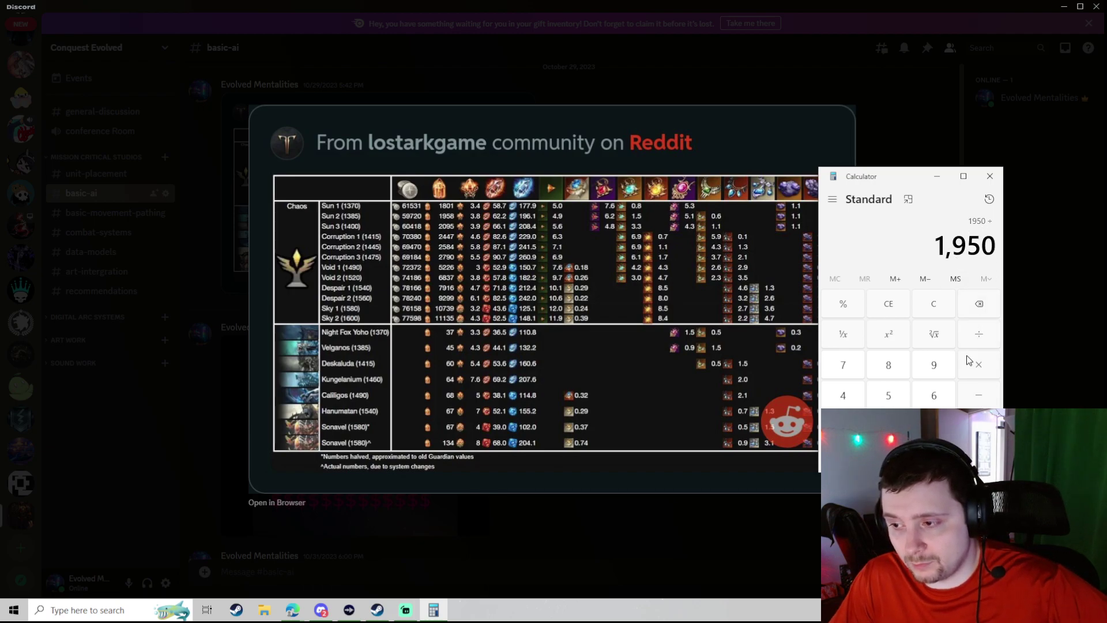
pyautogui.click(889, 396)
pyautogui.click(979, 456)
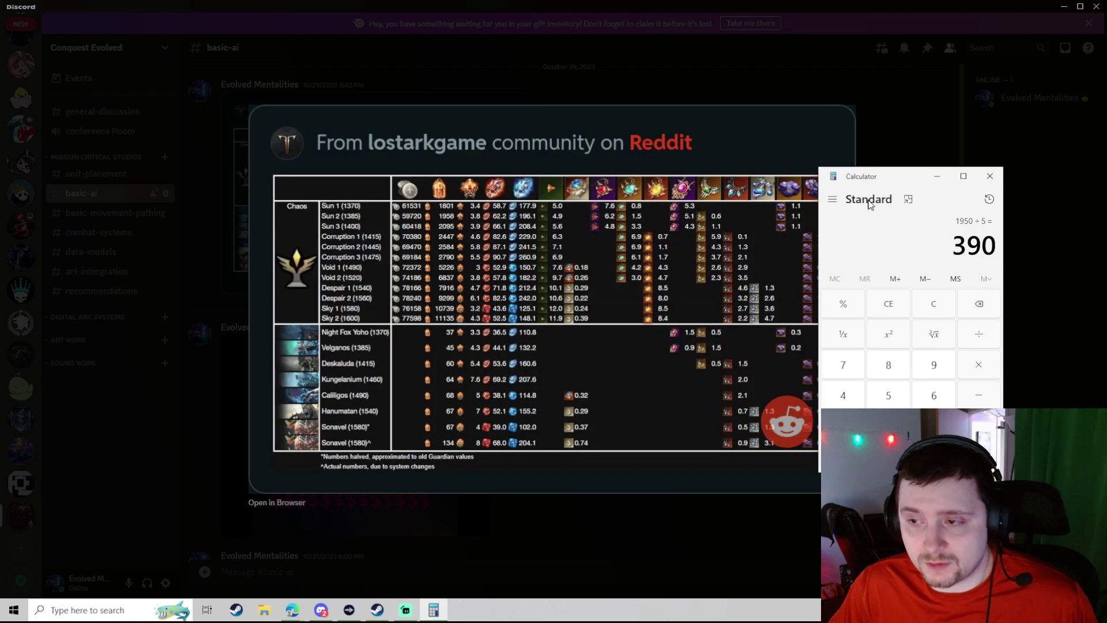
# Put away the calculator and the enlarged rewards chart, return to the Lost Ark Acc Check spreadsheet in the browser, and select cell E24.
pyautogui.click(946, 175)
pyautogui.click(898, 257)
pyautogui.click(1062, 12)
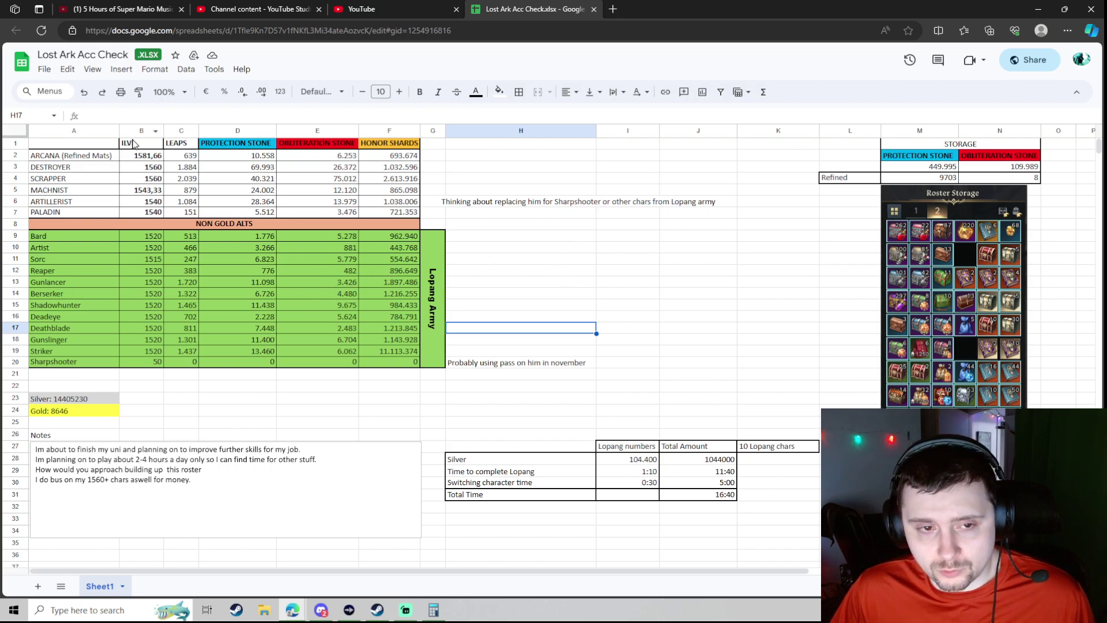
pyautogui.click(113, 156)
pyautogui.click(507, 269)
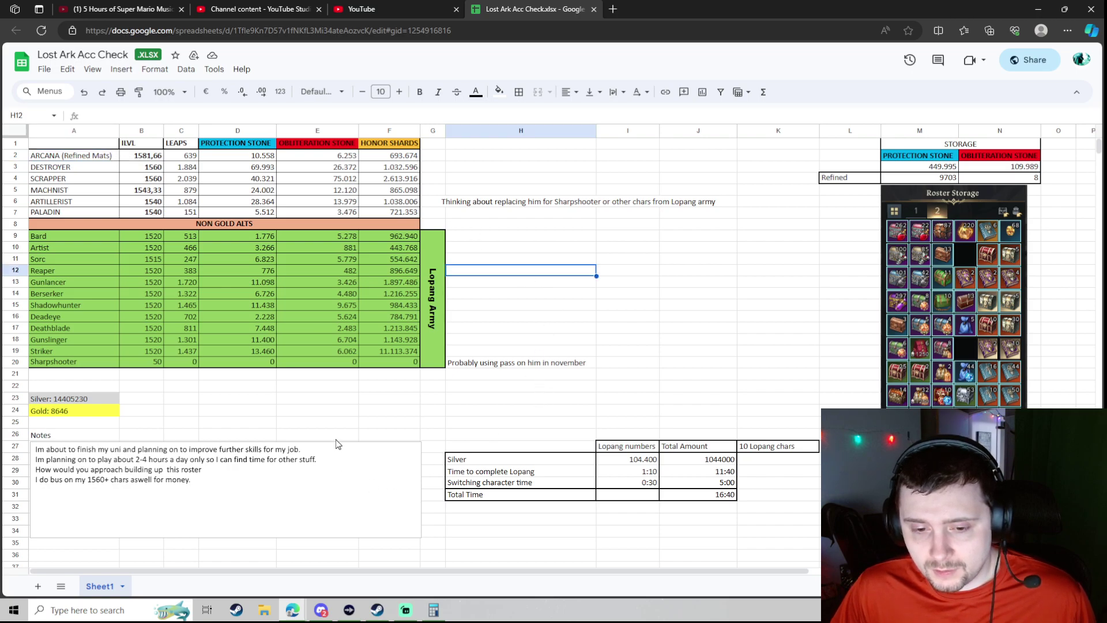
pyautogui.click(336, 411)
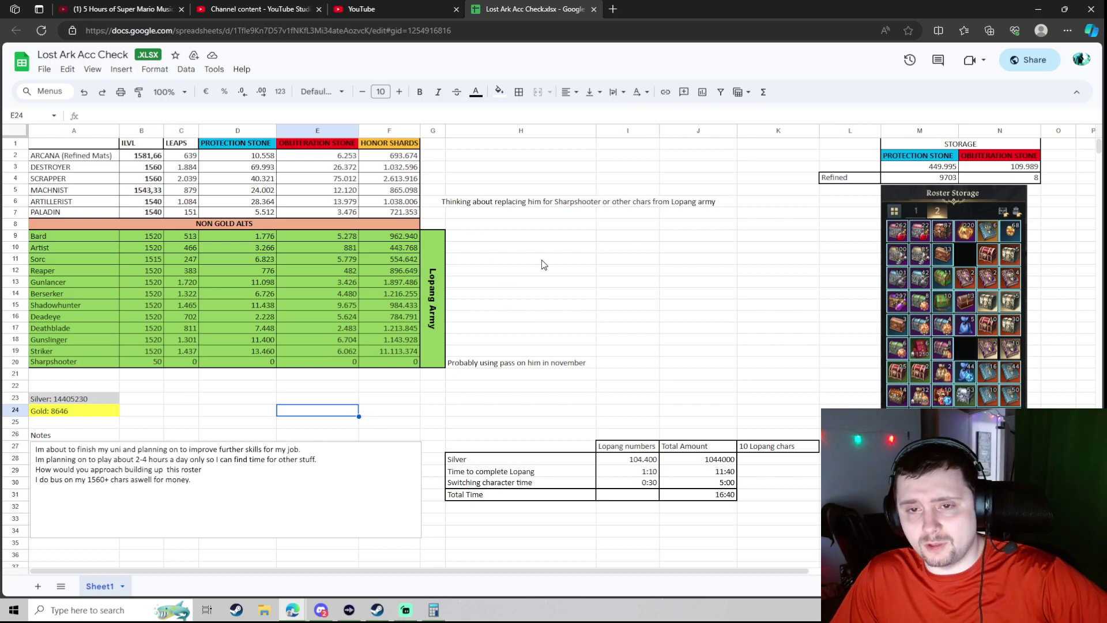
# Look through the videos of the Lost Ark Efficiency Guides playlist in YouTube Studio and return to the channel's playlists.
pyautogui.click(291, 10)
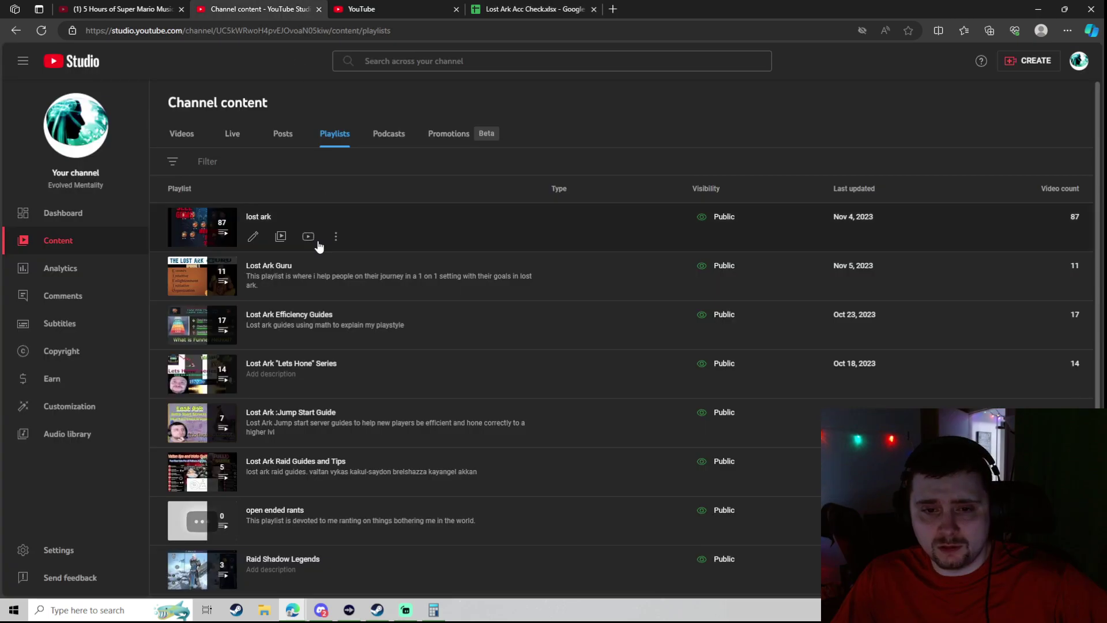
pyautogui.click(164, 323)
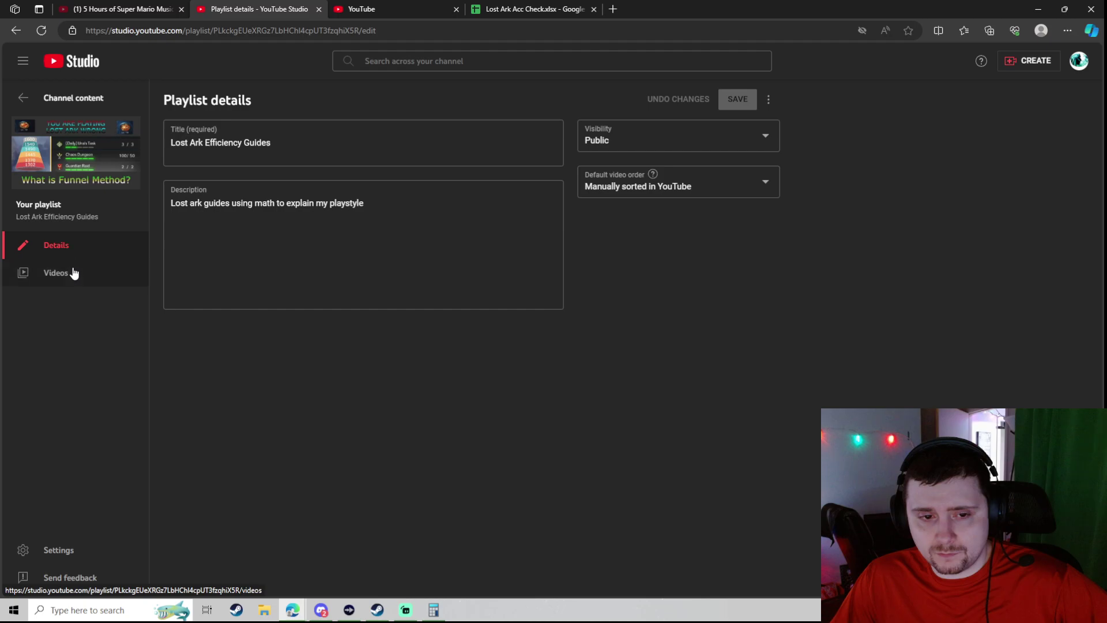
pyautogui.click(69, 272)
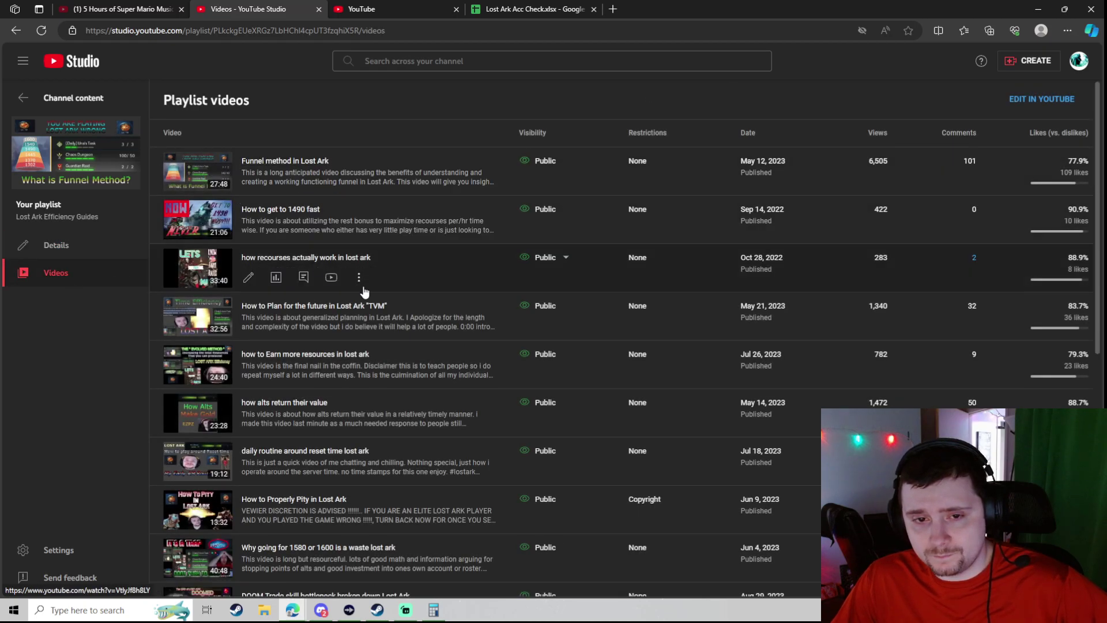
pyautogui.scroll(-8, 408, 289)
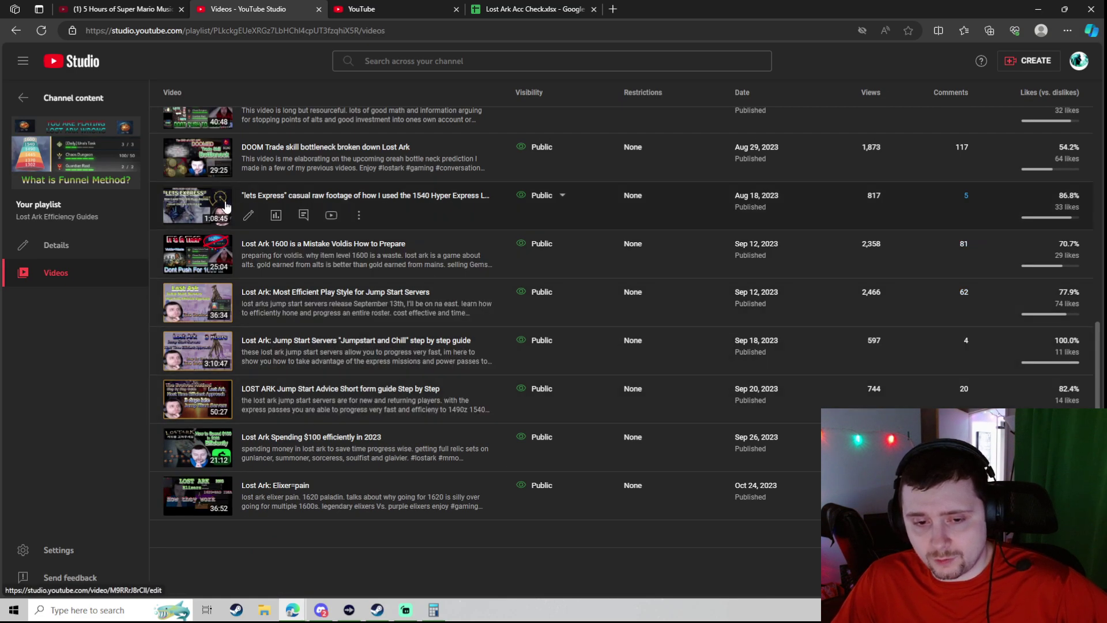
pyautogui.scroll(10, 417, 426)
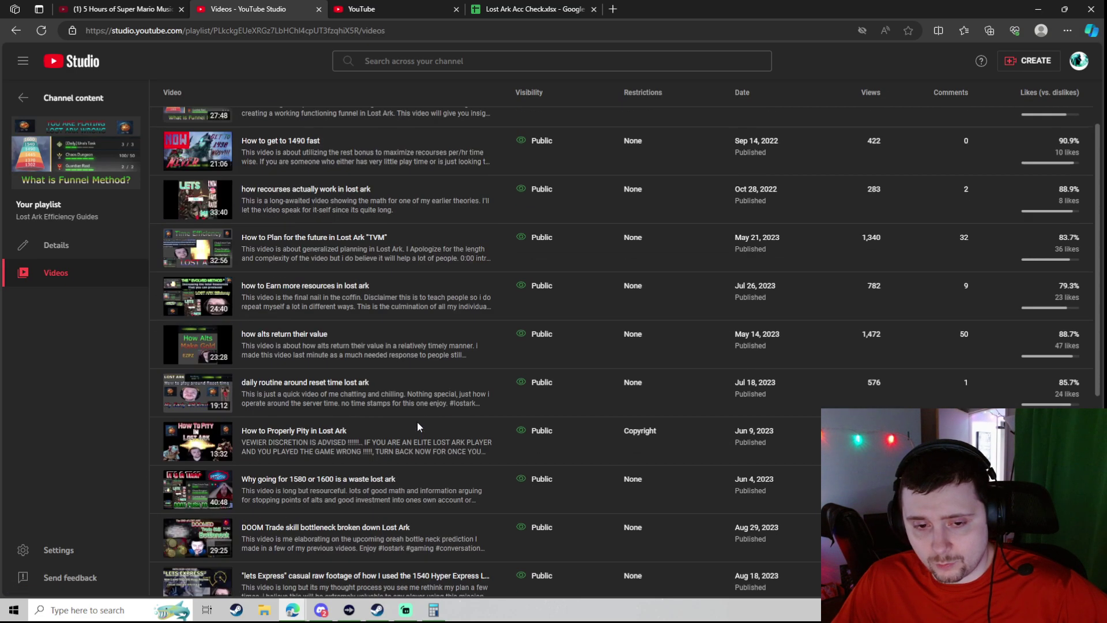
pyautogui.click(110, 98)
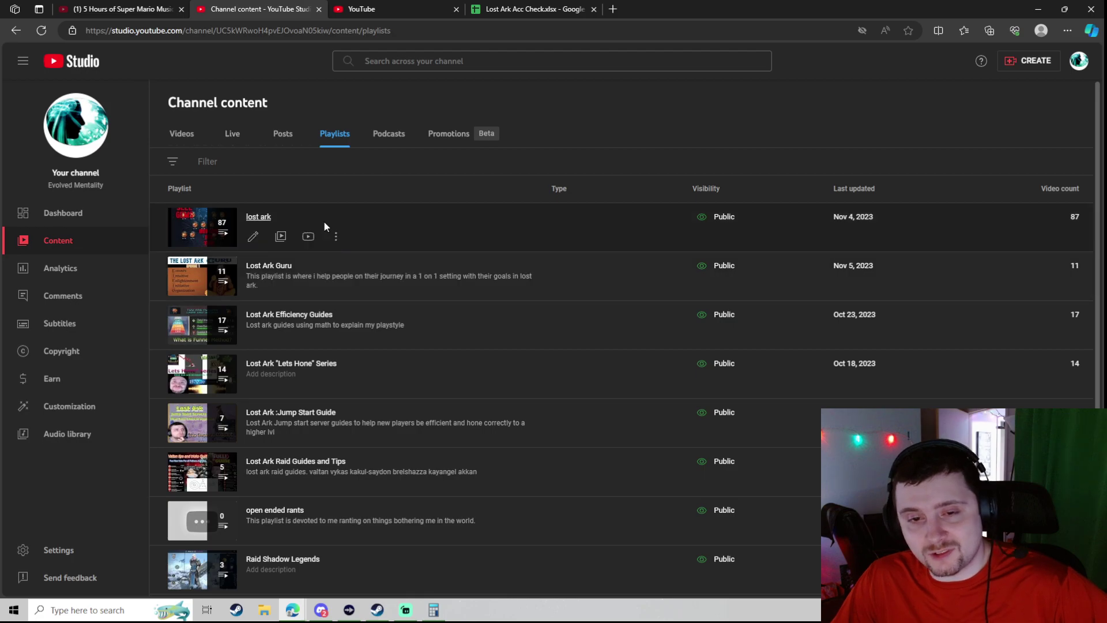
# Look through the videos of the "lost ark" playlist in YouTube Studio down to the end of the list.
pyautogui.click(252, 221)
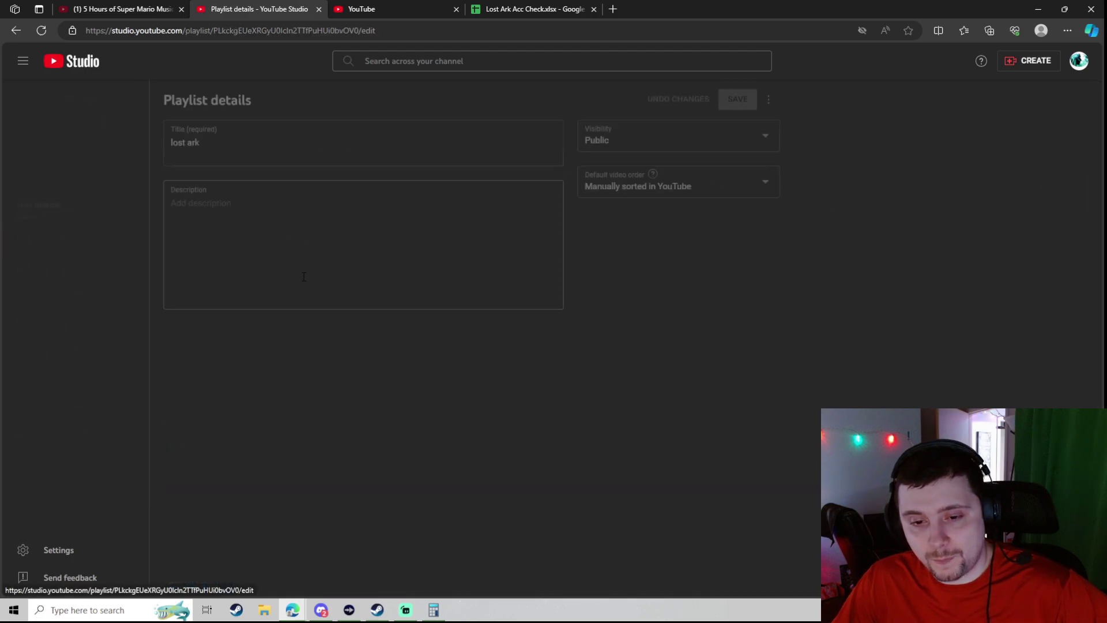
pyautogui.click(76, 283)
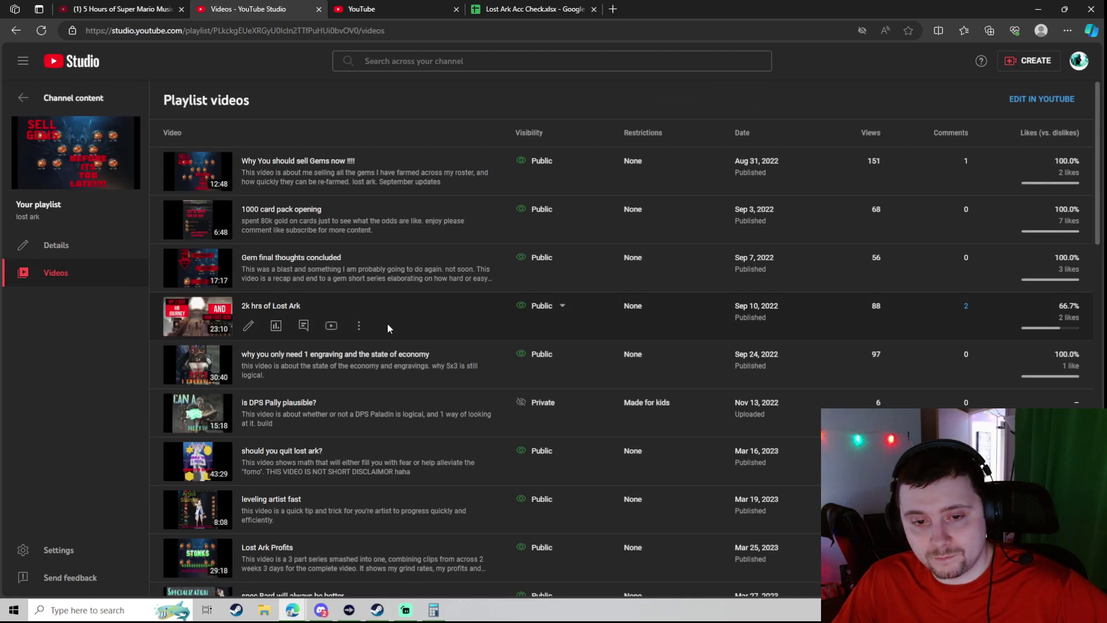
pyautogui.scroll(-10, 387, 323)
pyautogui.scroll(-4, 388, 328)
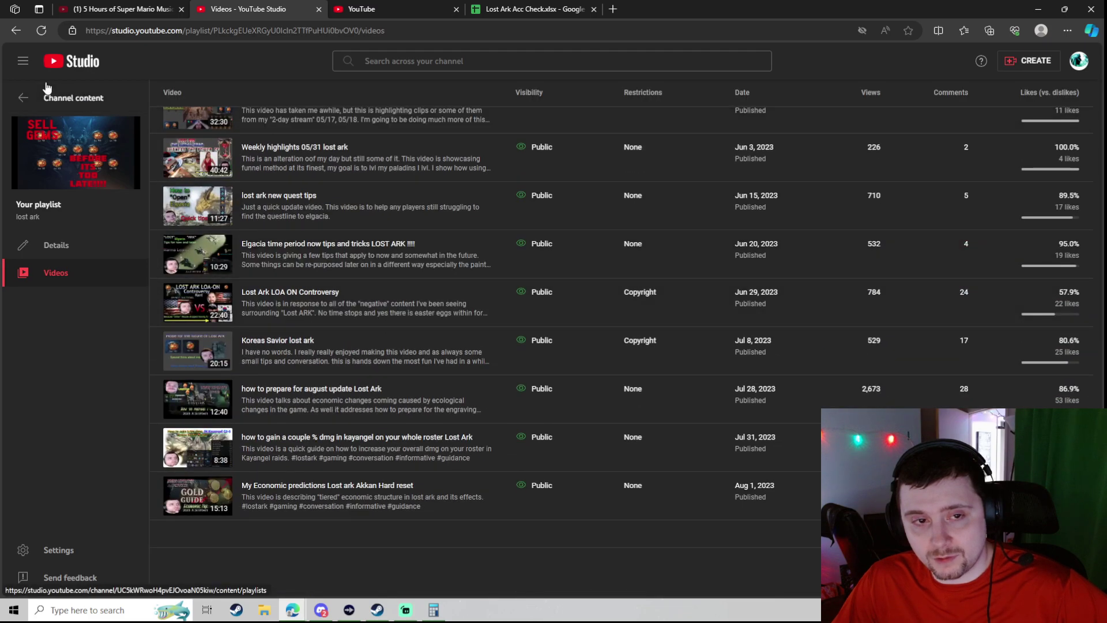
# Leave the playlist for the channel dashboard and return to the Lost Ark Acc Check spreadsheet.
pyautogui.click(34, 99)
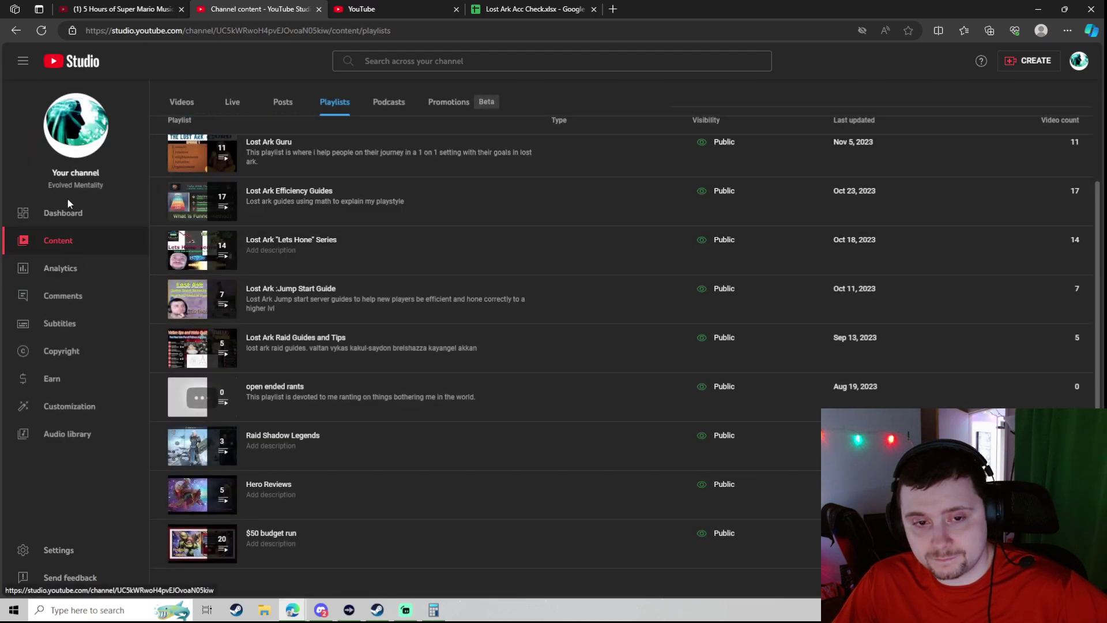
pyautogui.click(21, 211)
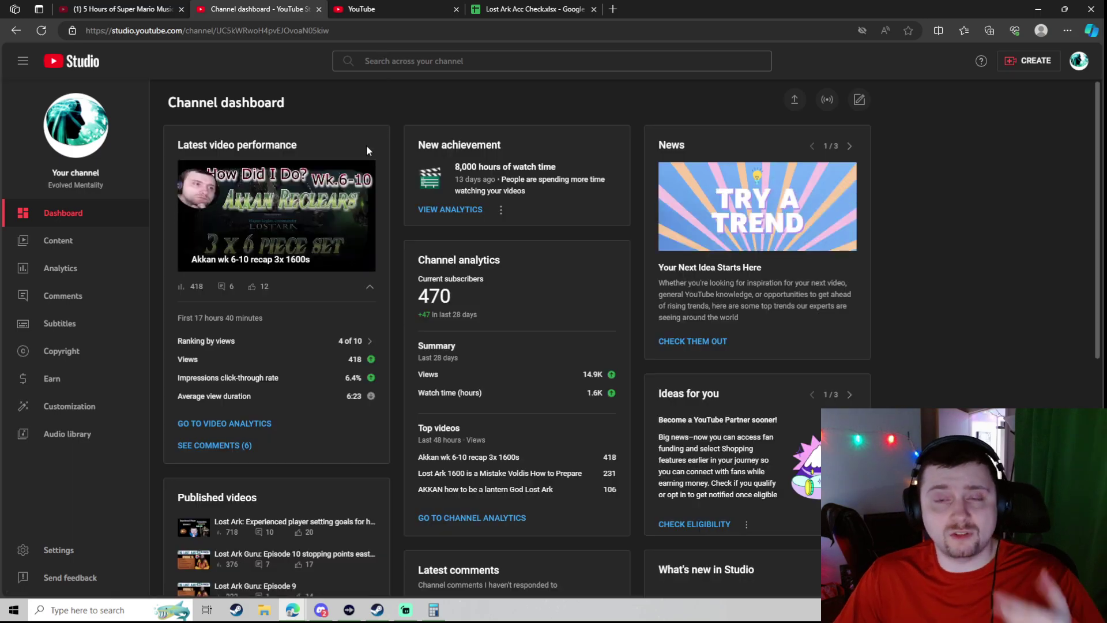
pyautogui.click(569, 13)
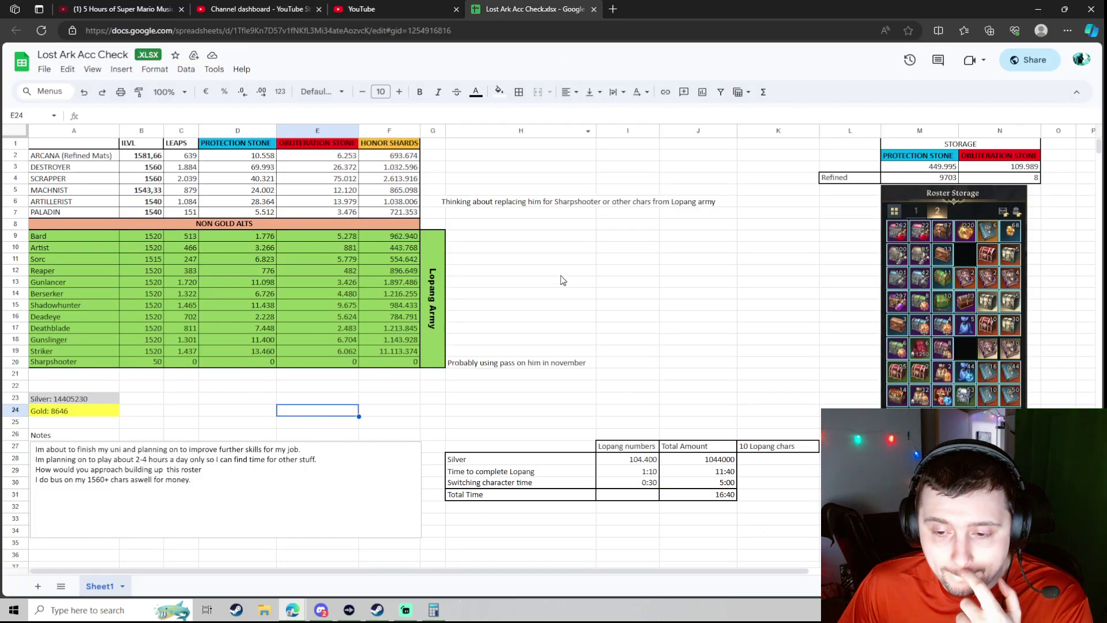